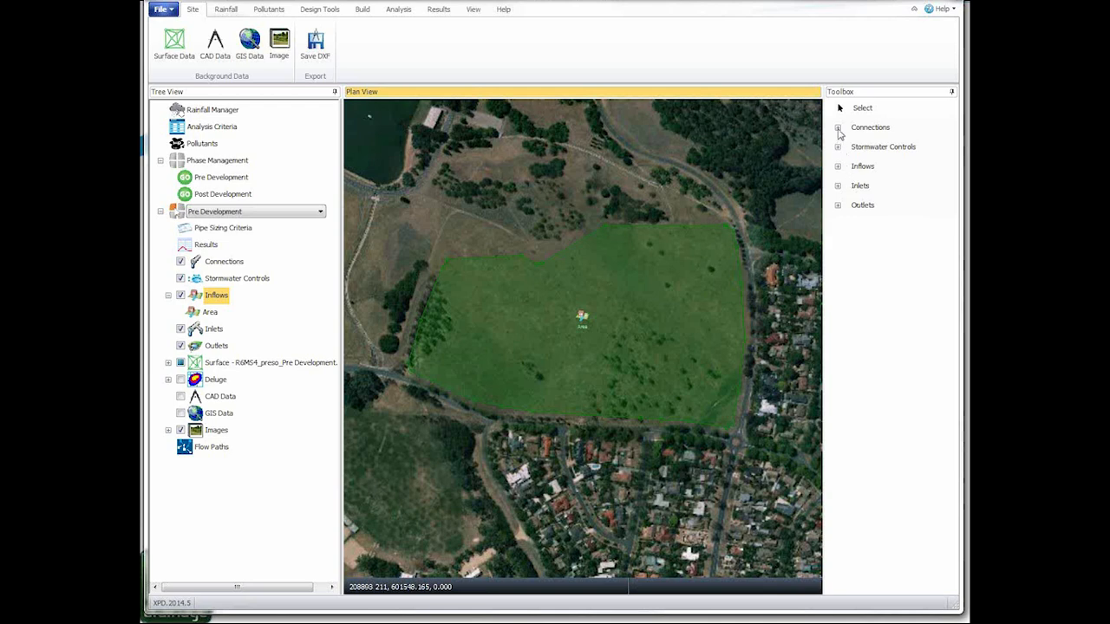
Step: Examine the connection types and the stormwater control types available in the toolbox
left_click(838, 128)
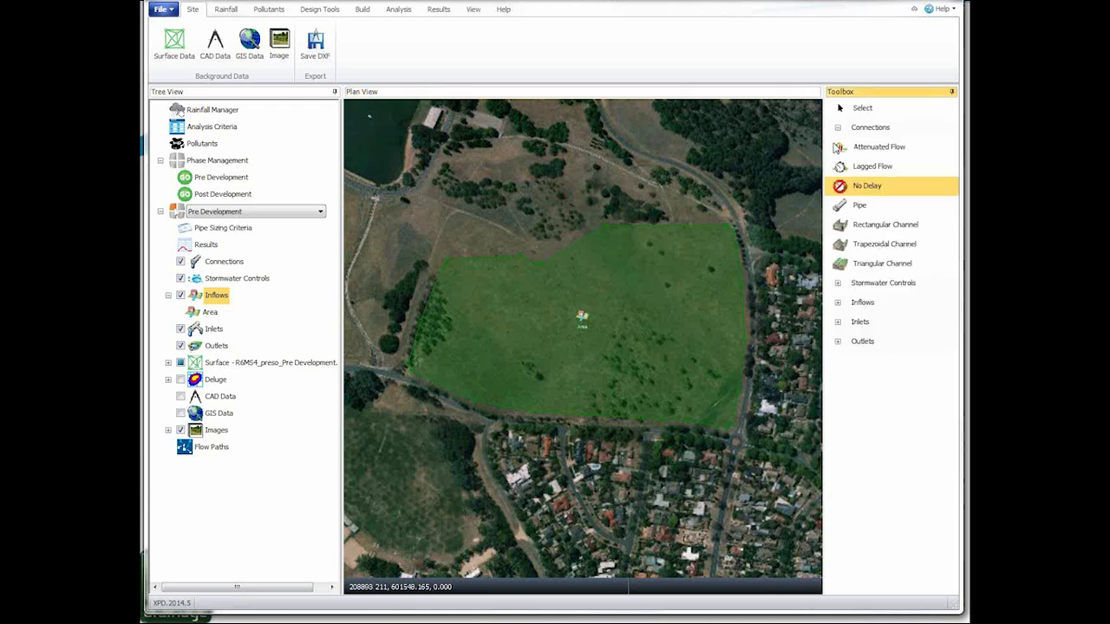
left_click(837, 128)
left_click(837, 148)
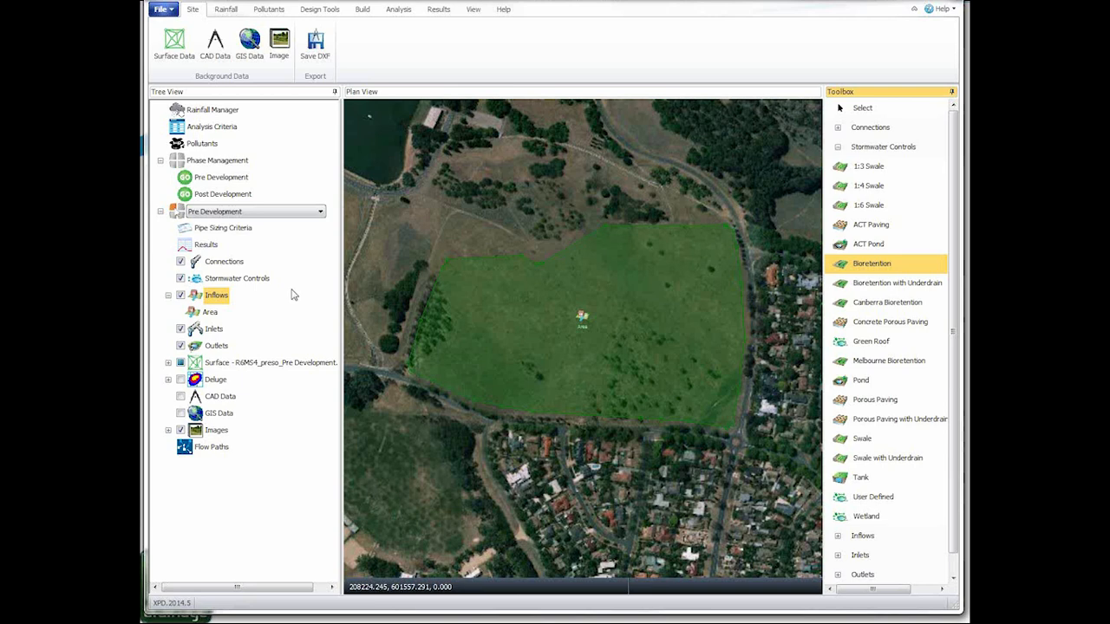
Step: Review the available commands for rainfall, site background data, pollutants, design calculators and building data items
left_click(225, 9)
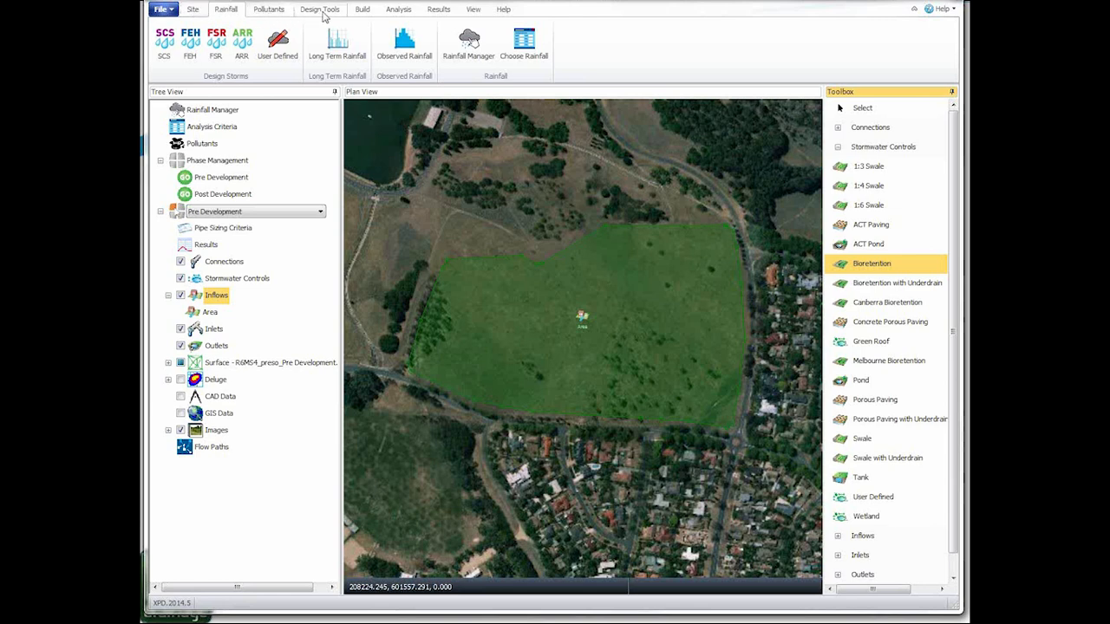
left_click(202, 10)
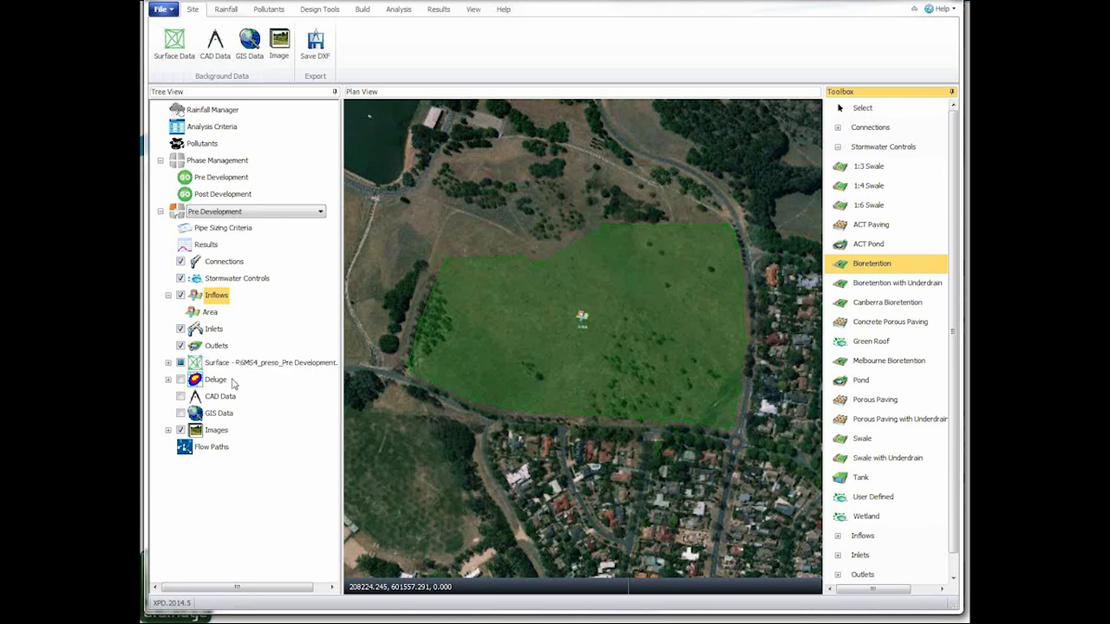
left_click(230, 14)
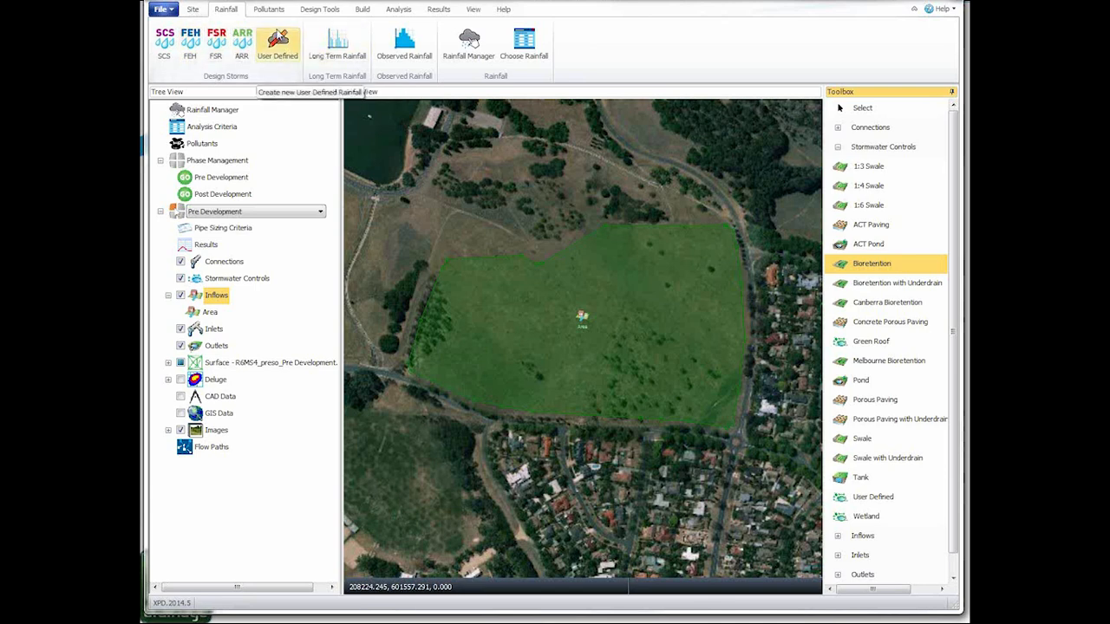
left_click(278, 14)
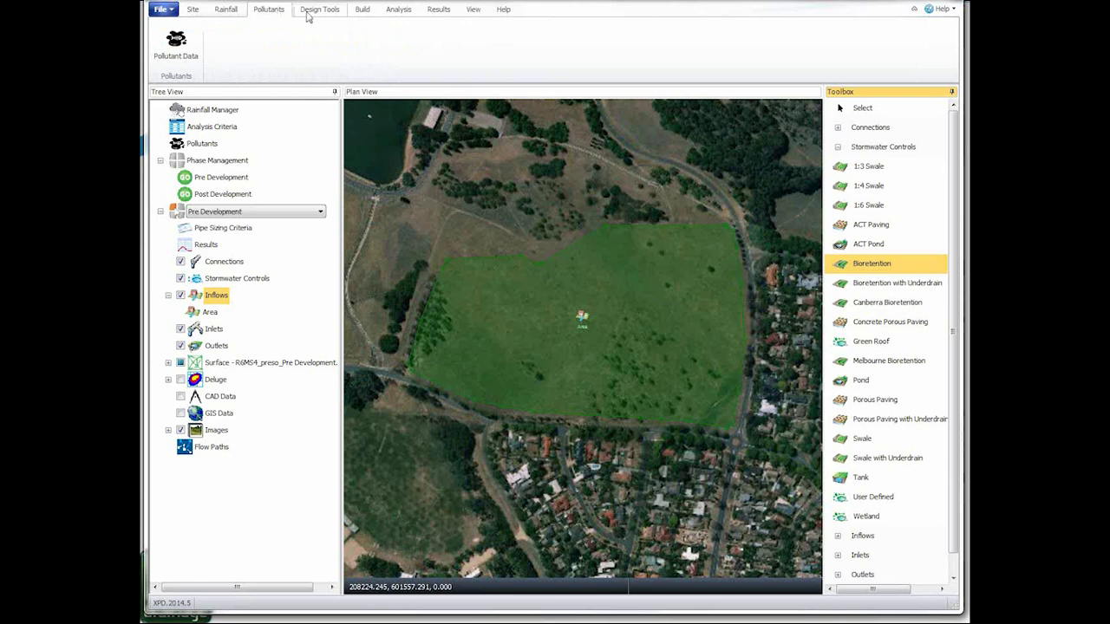
left_click(308, 13)
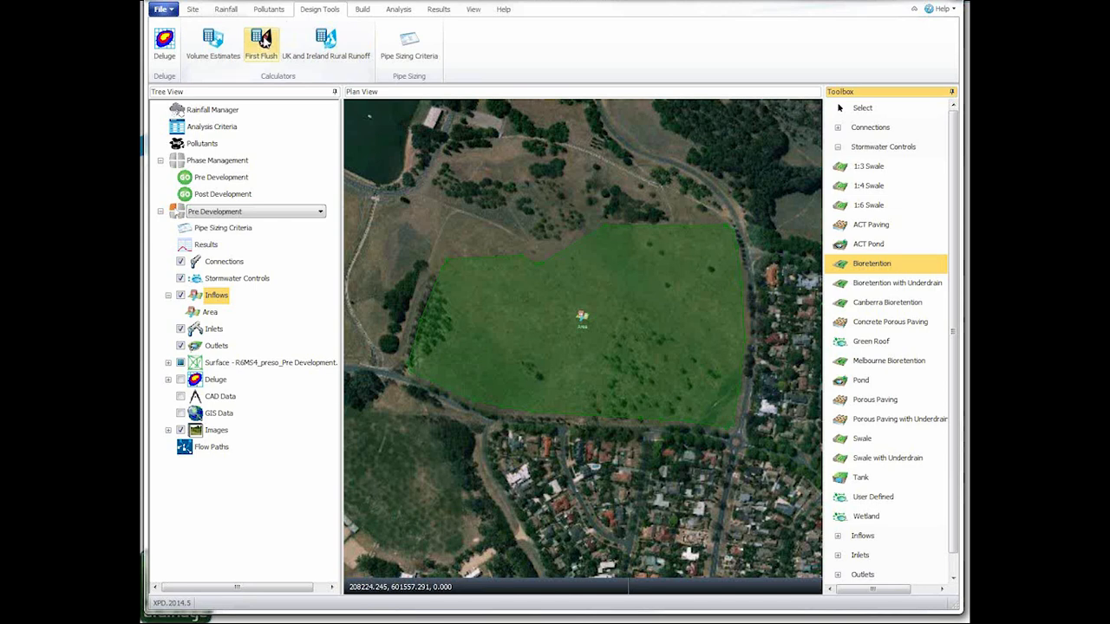
left_click(363, 12)
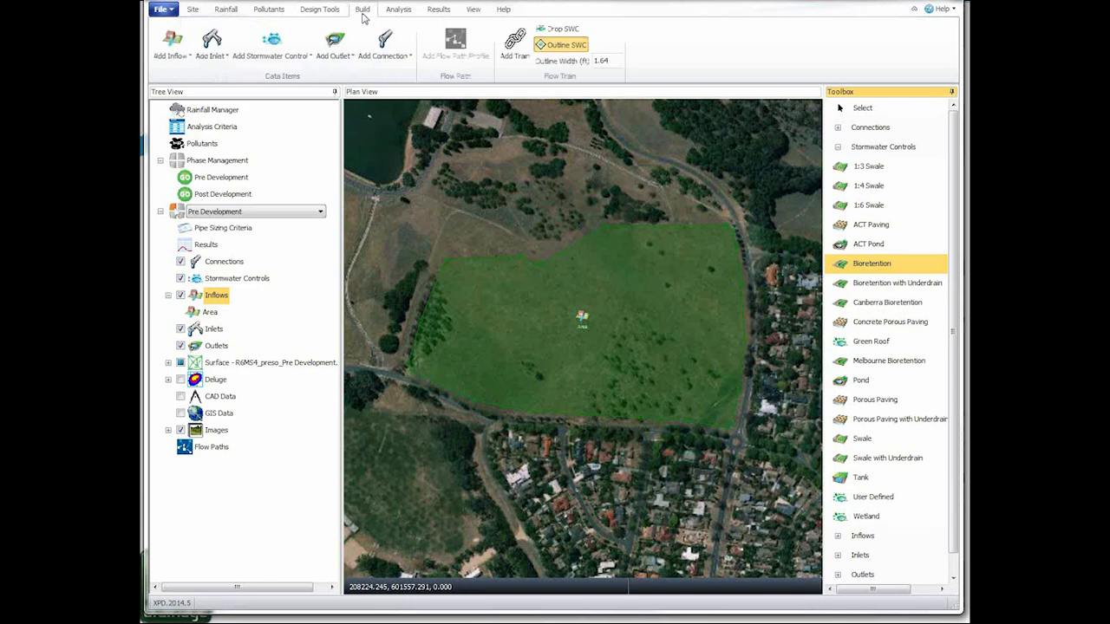
Step: Make Post Development the active phase and examine its inflows, stormwater controls and connections on the plan
left_click(263, 212)
left_click(255, 233)
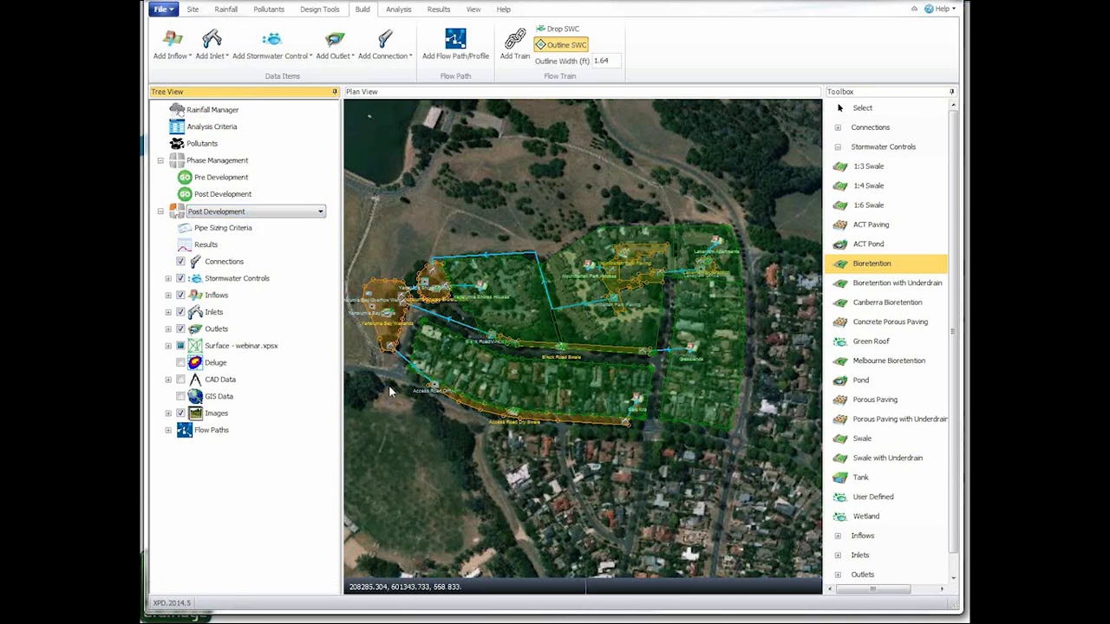
left_click(389, 388)
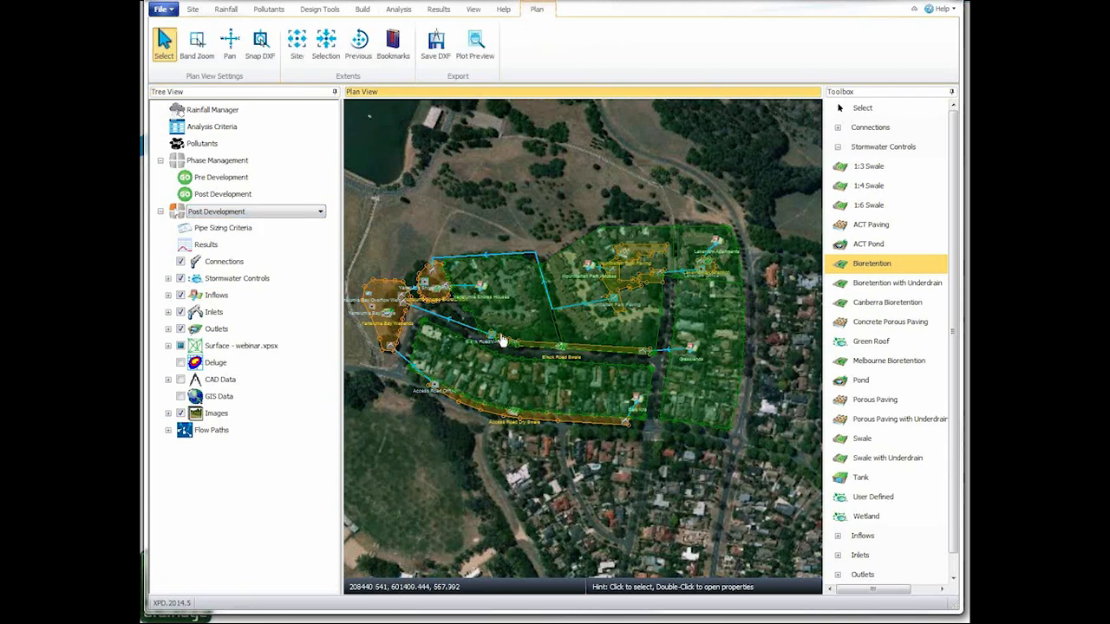
scroll(567, 334, "up", 1)
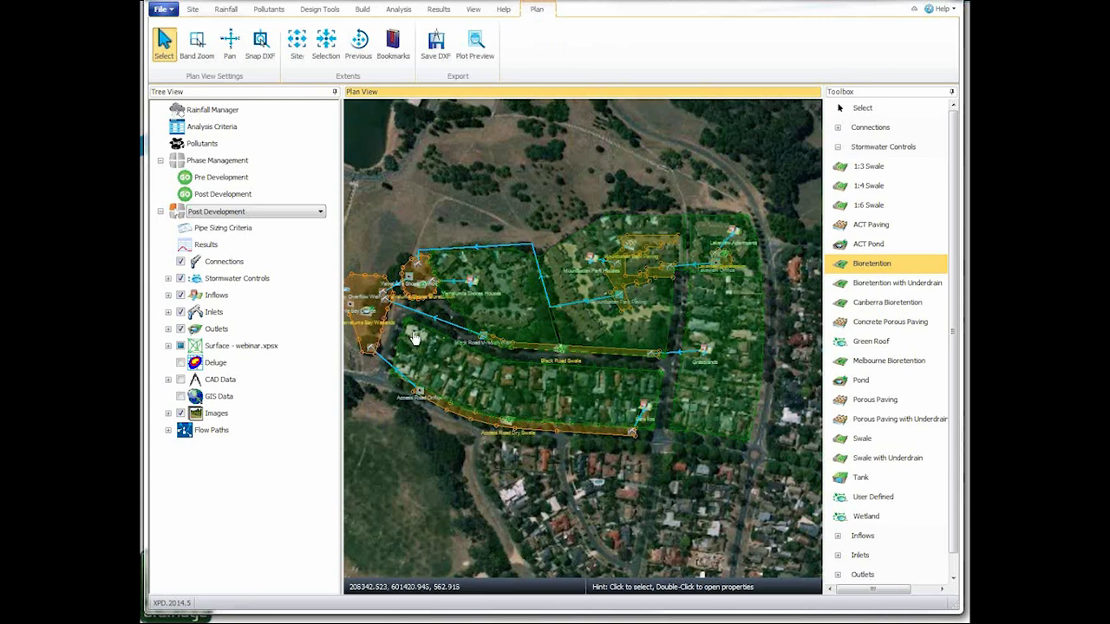
scroll(418, 325, "up", 1)
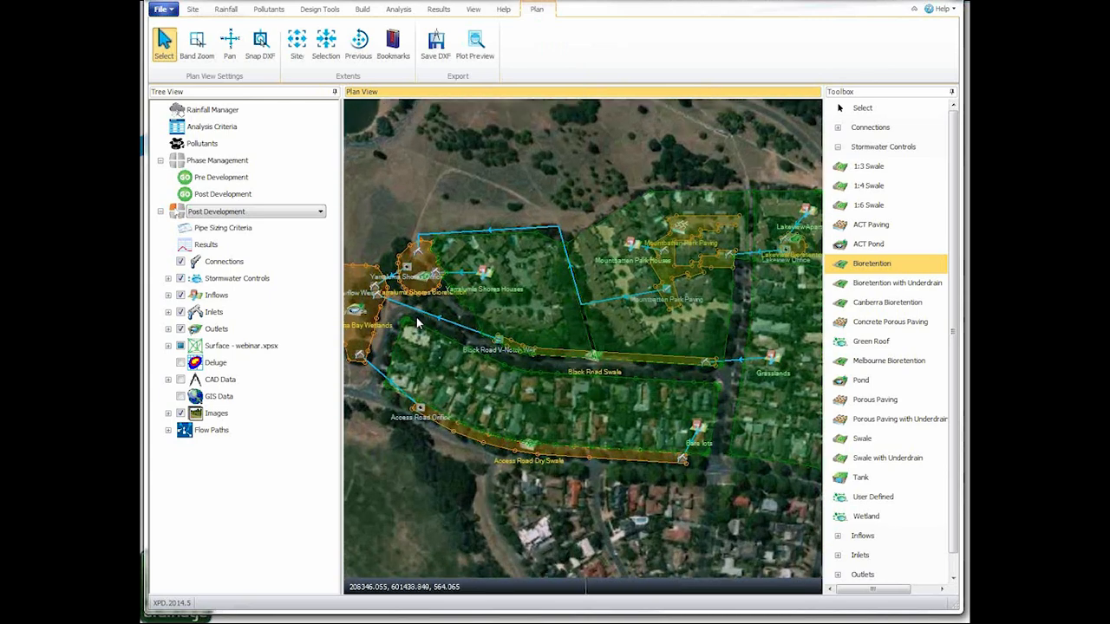
scroll(416, 323, "up", 1)
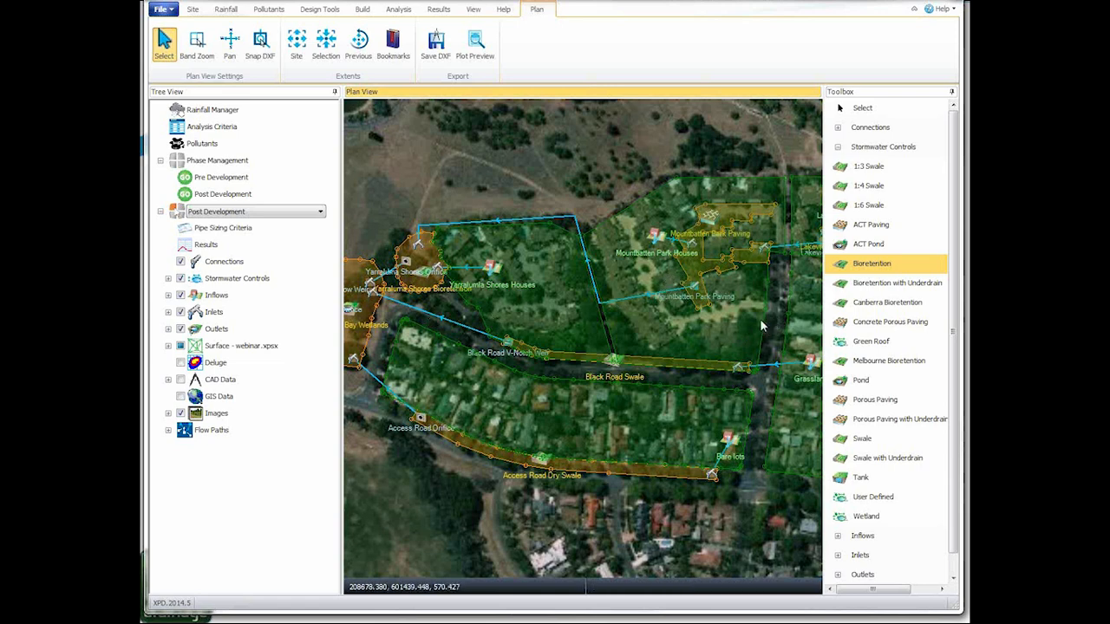
scroll(753, 323, "down", 1)
left_click_drag(752, 323, 574, 368)
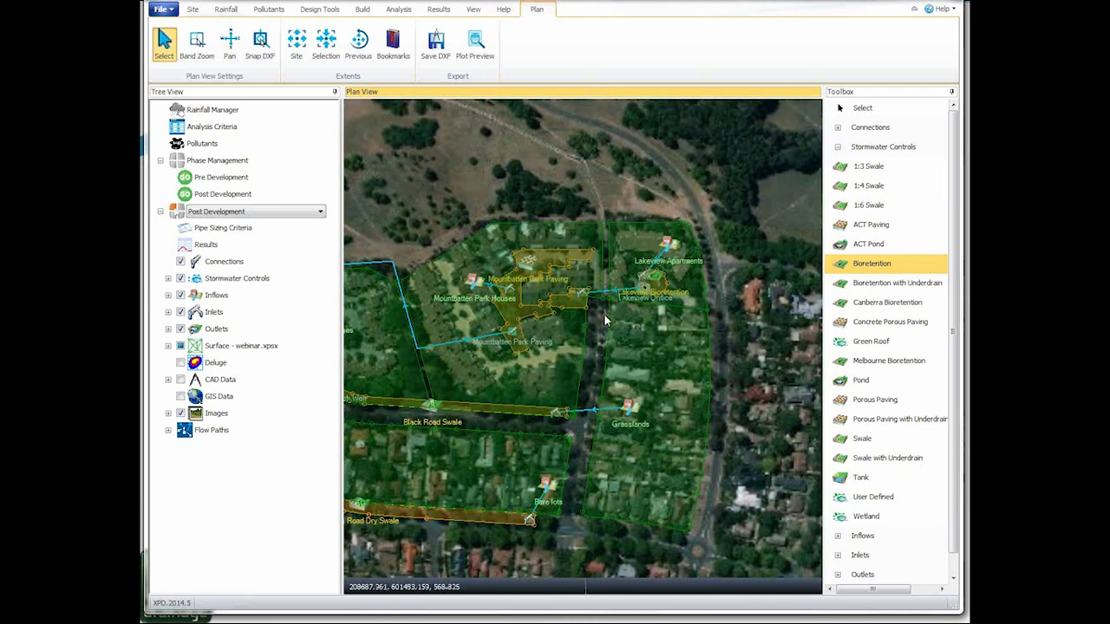
Step: Review the commands for building data items, for analysis and for results
left_click(359, 15)
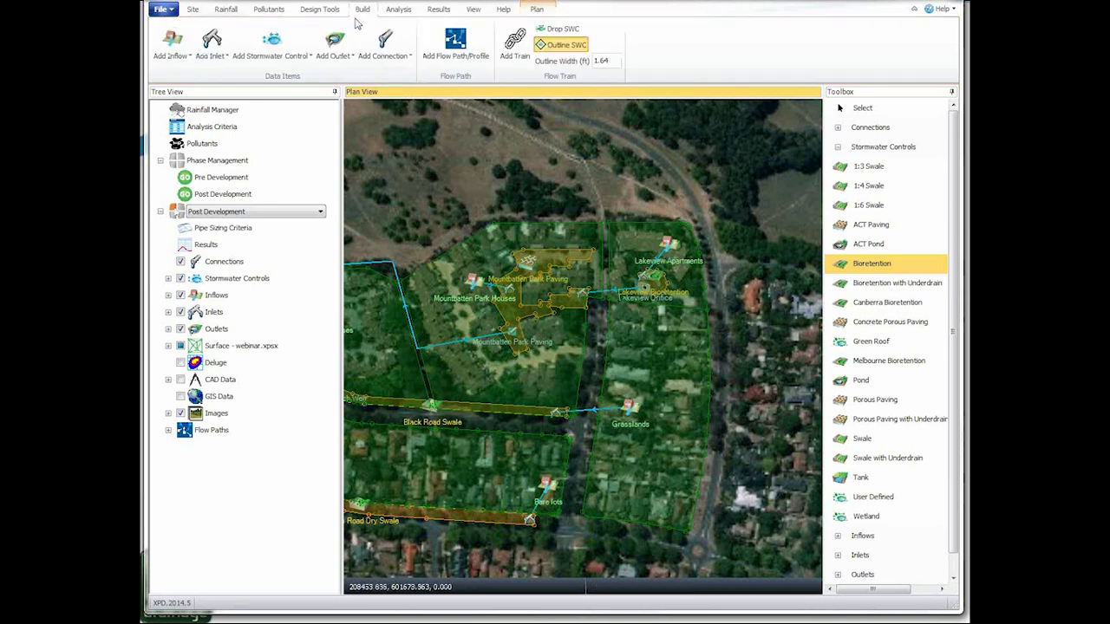
left_click(398, 15)
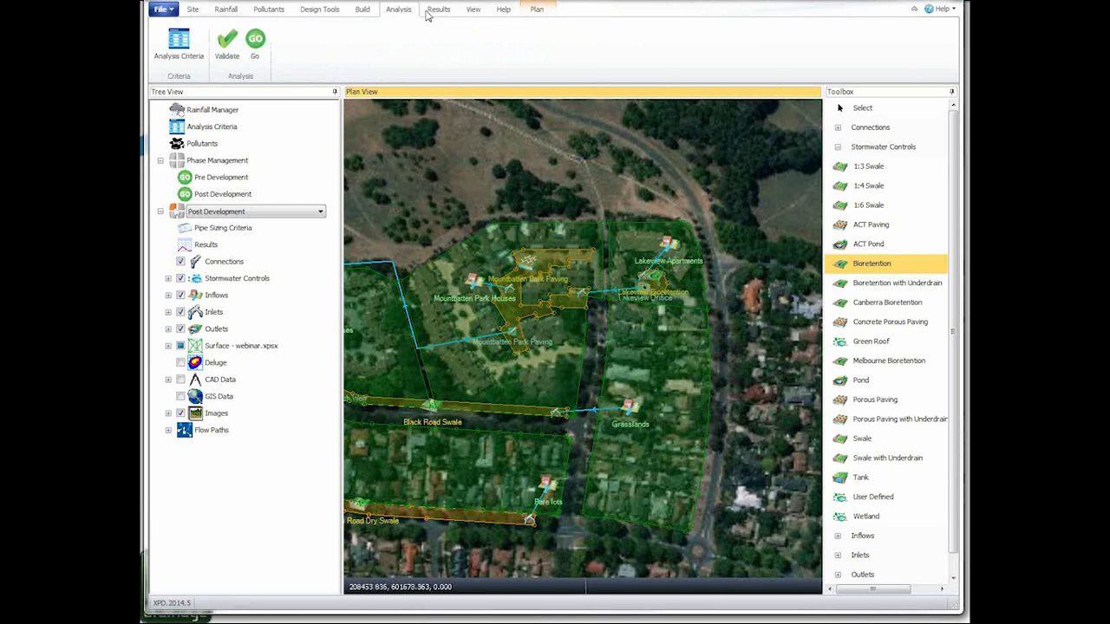
left_click(438, 12)
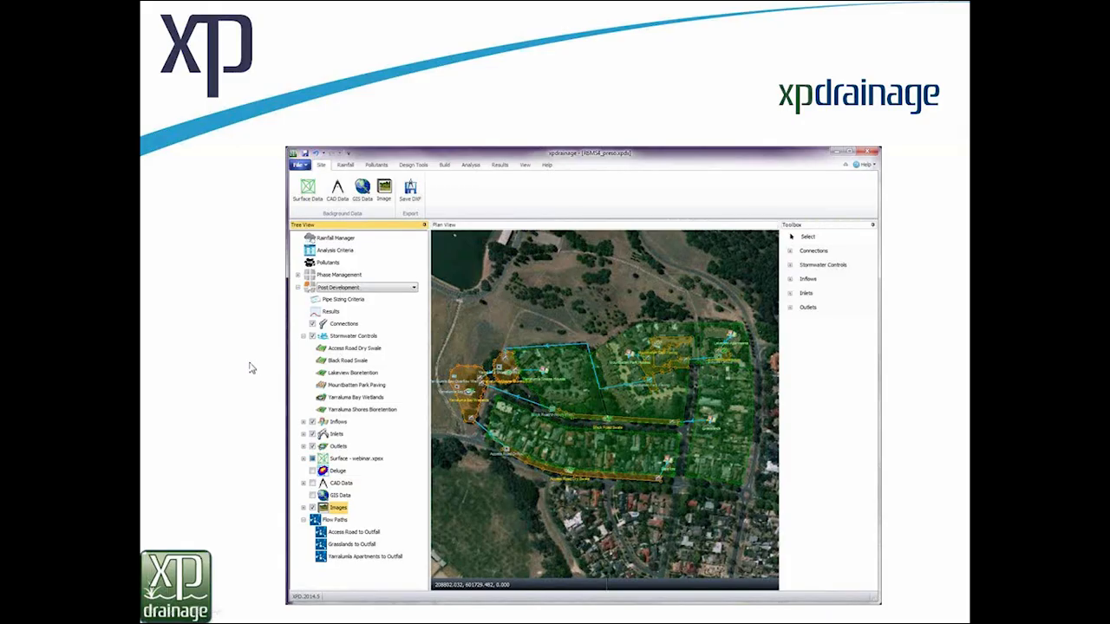
left_click(254, 362)
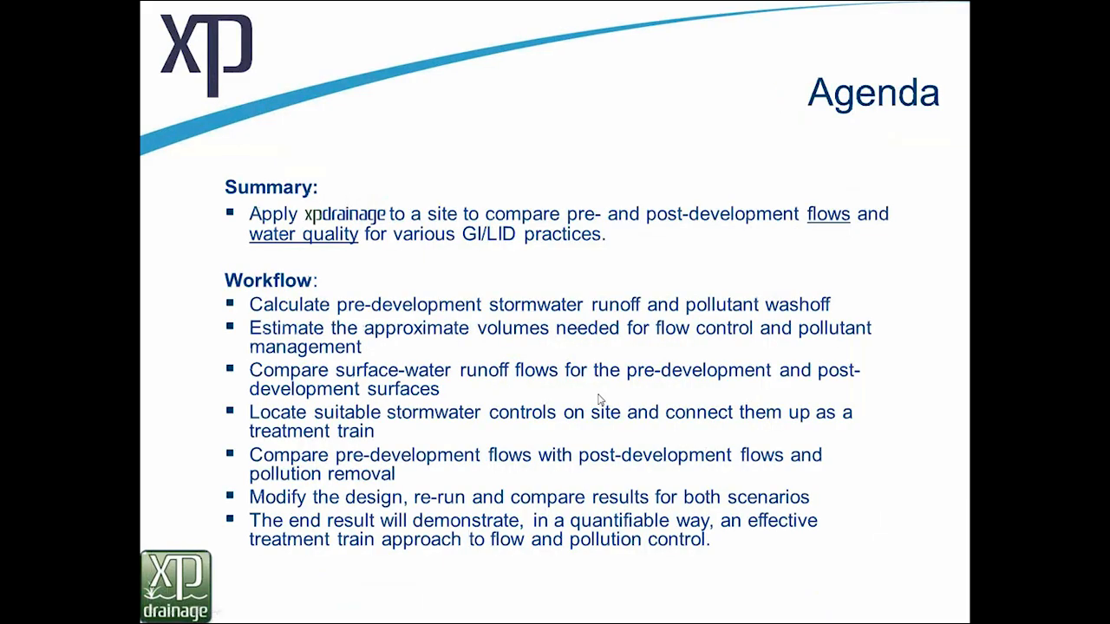
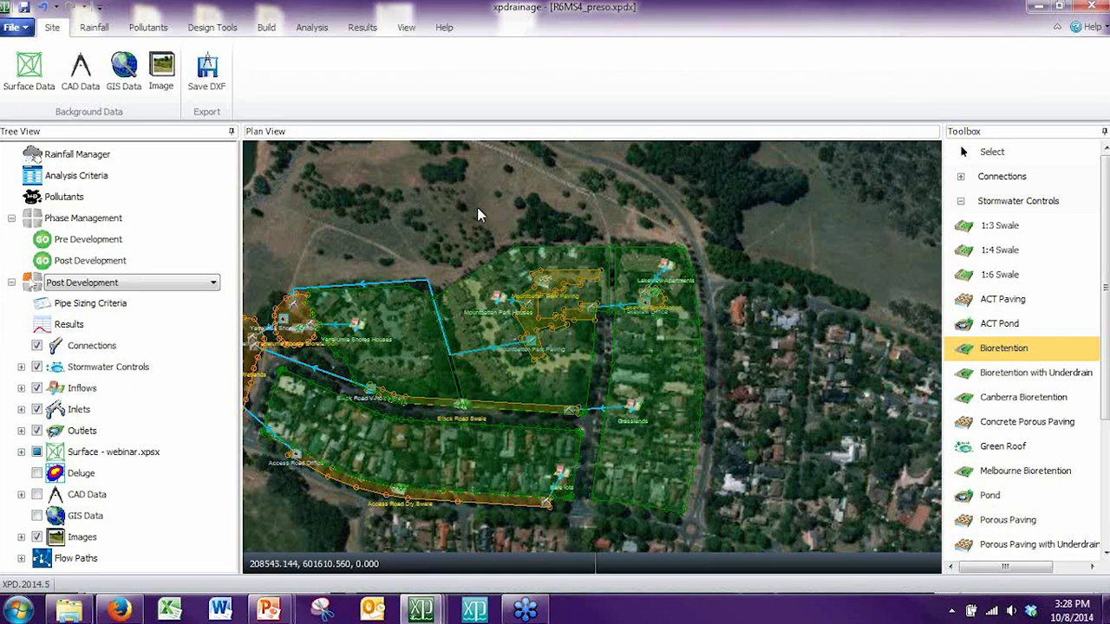
Step: Inspect the runoff settings and pollutant concentrations of the Lakeview Apartments inflow, leaving them as they are
left_click(494, 256)
scroll(638, 302, "up", 1)
scroll(638, 308, "up", 2)
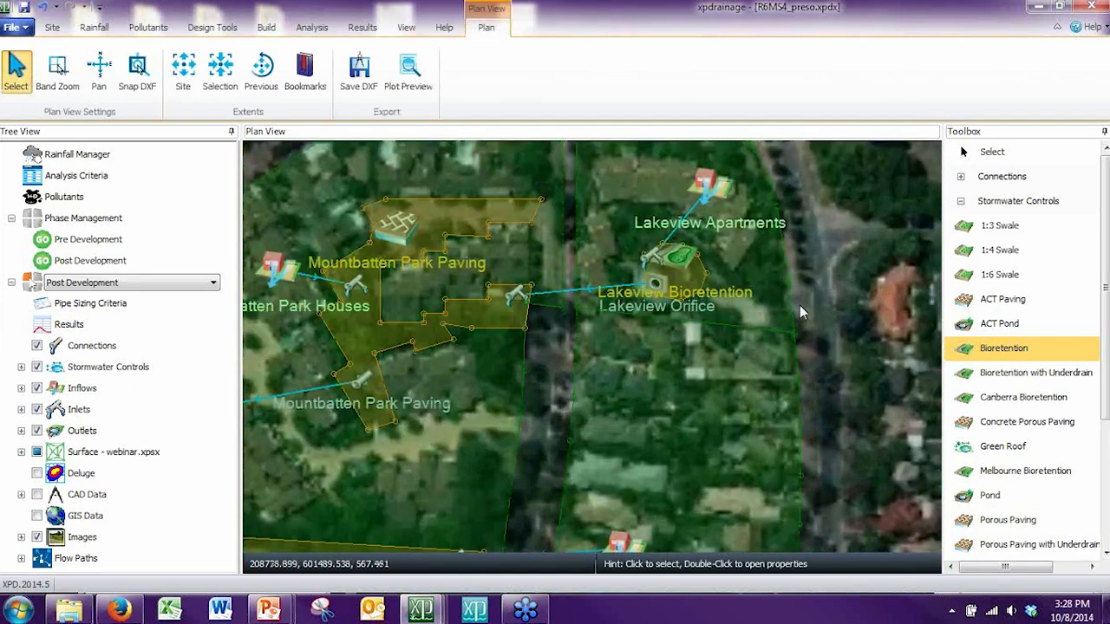
left_click_drag(823, 231, 806, 327)
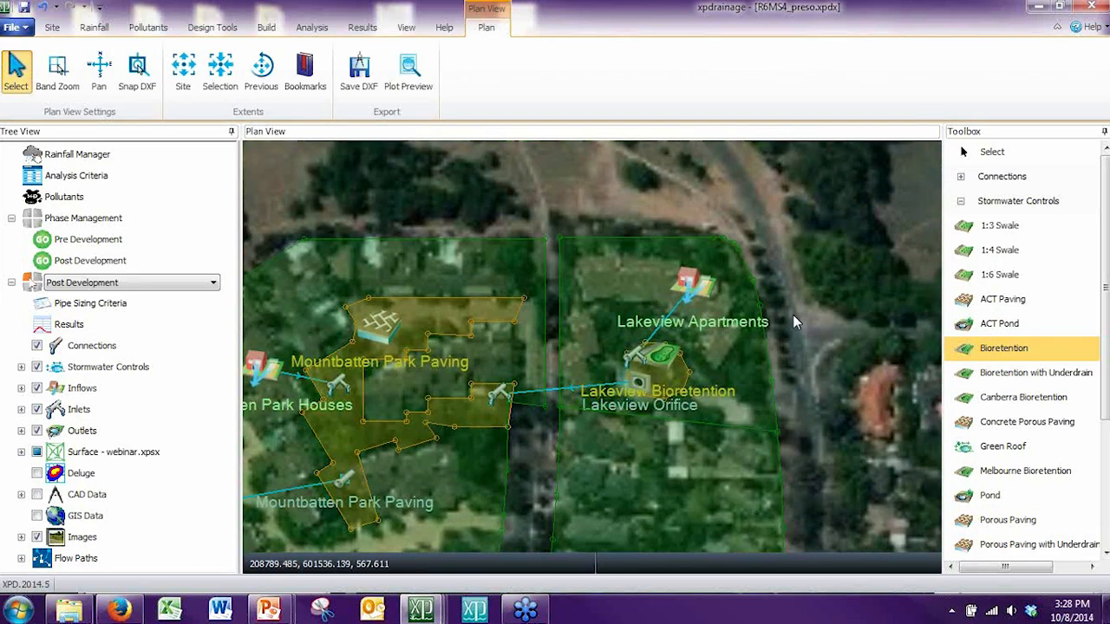
left_click(742, 306)
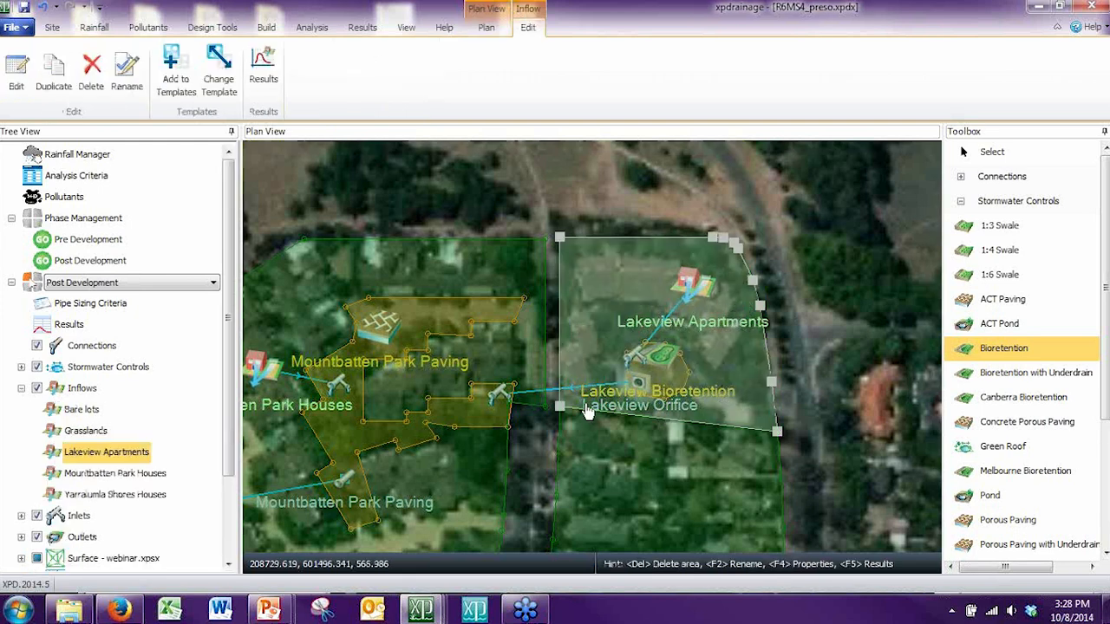
double_click(637, 260)
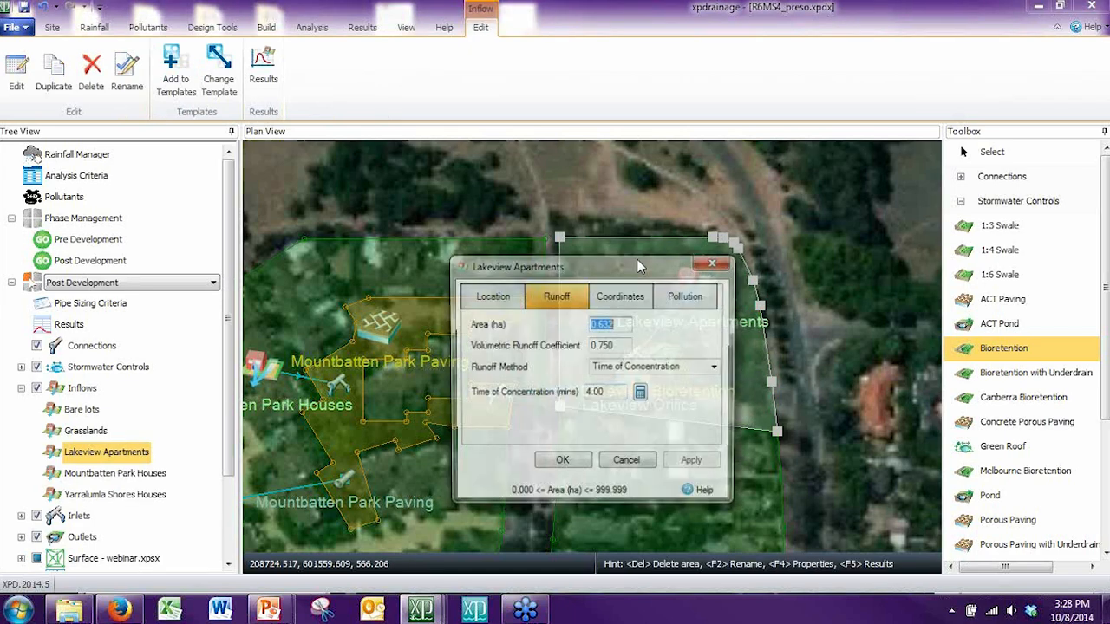
left_click_drag(590, 271, 586, 229)
left_click(622, 283)
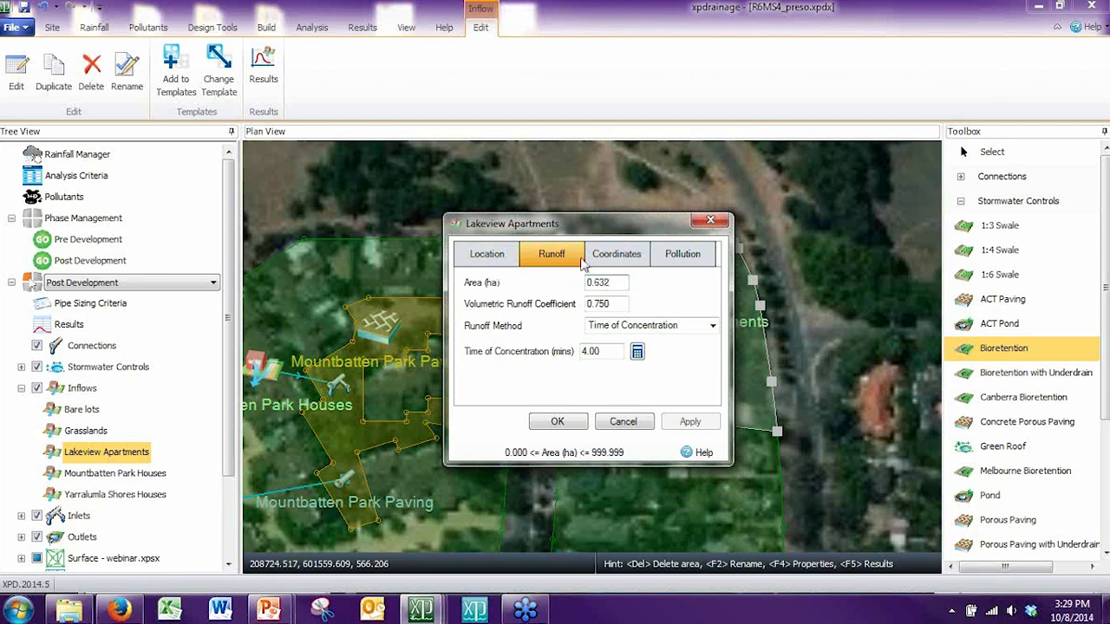
left_click(682, 254)
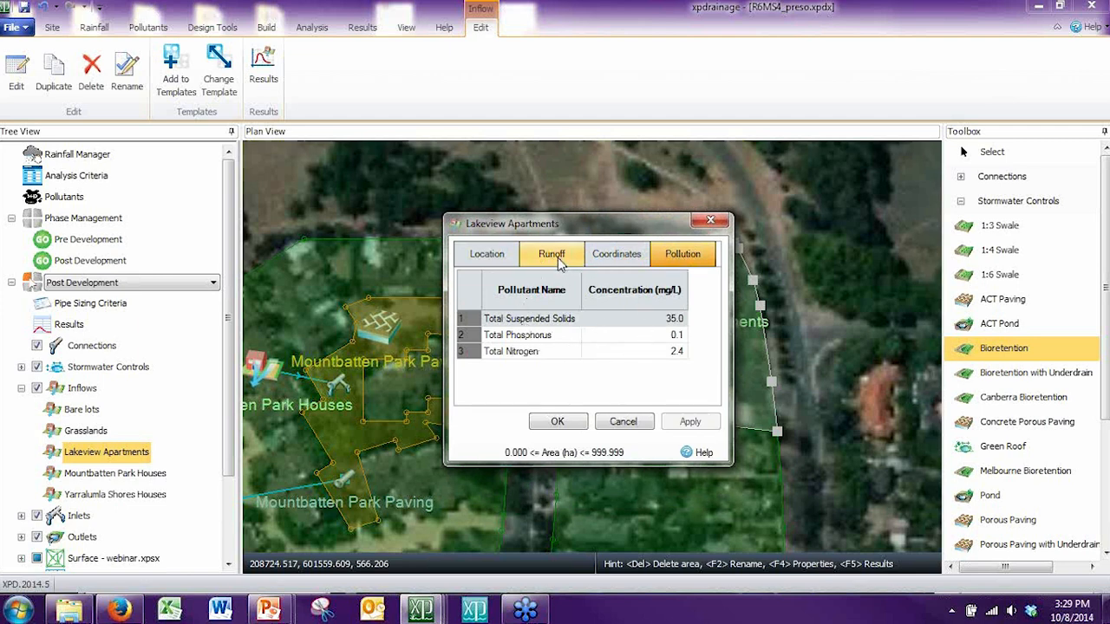
left_click(622, 422)
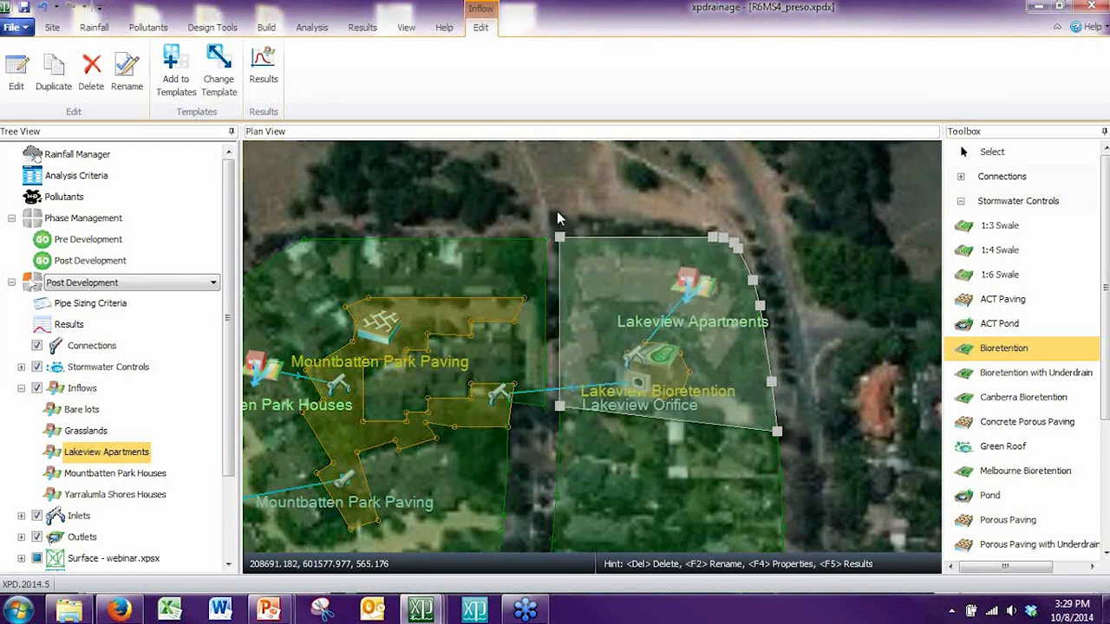
left_click(555, 202)
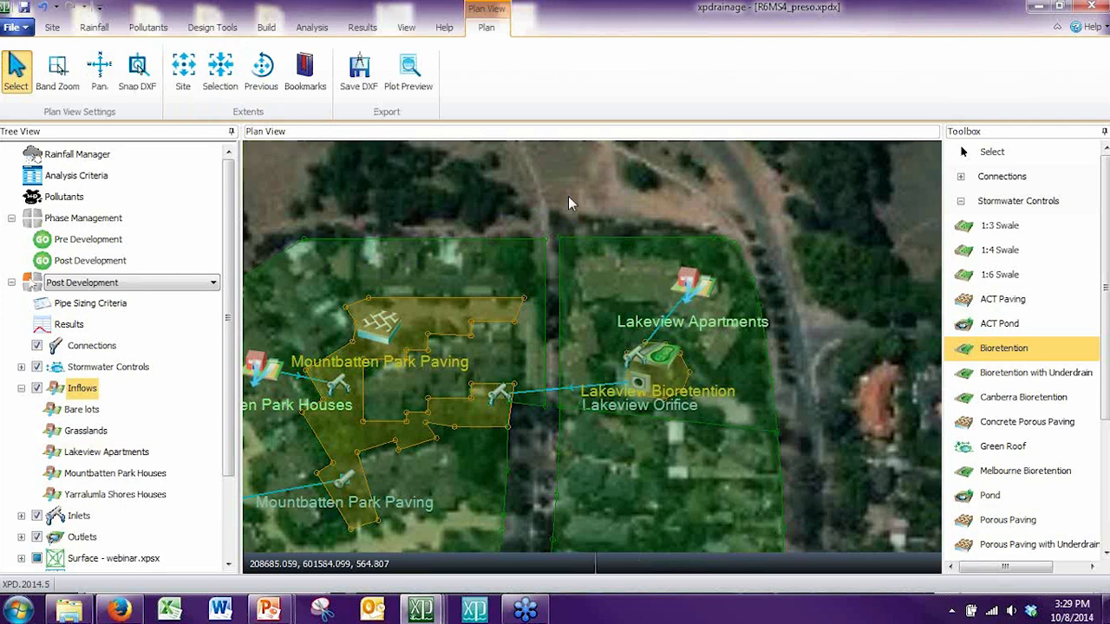
Step: Open the properties of the Lakeview Bioretention control and review its ponding area and filter area dimensions
left_click_drag(568, 196, 630, 186)
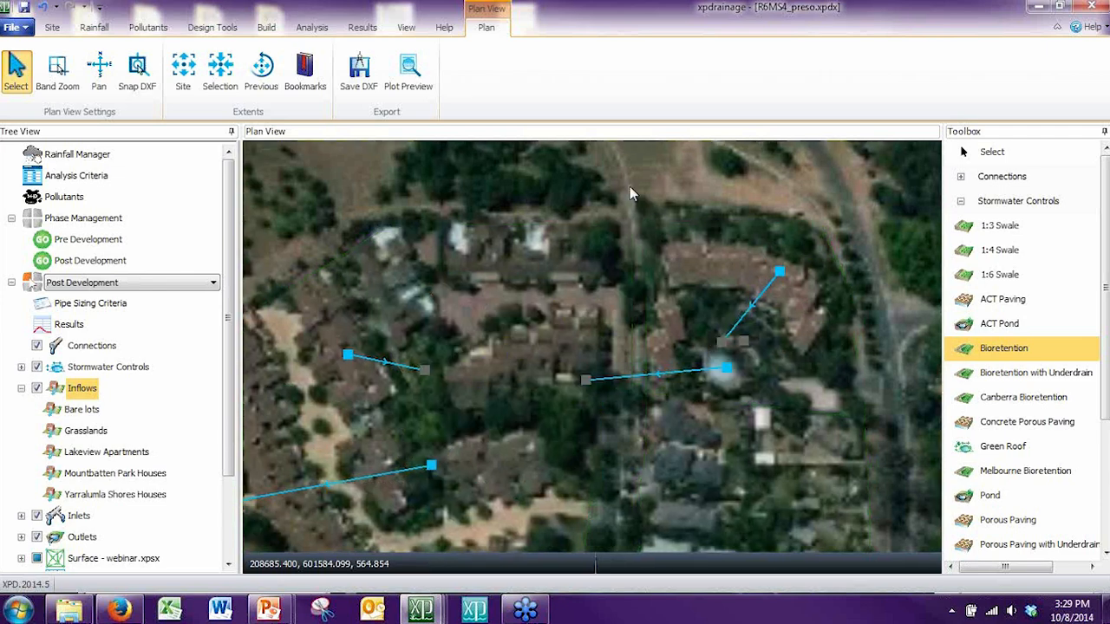
scroll(697, 345, "up", 2)
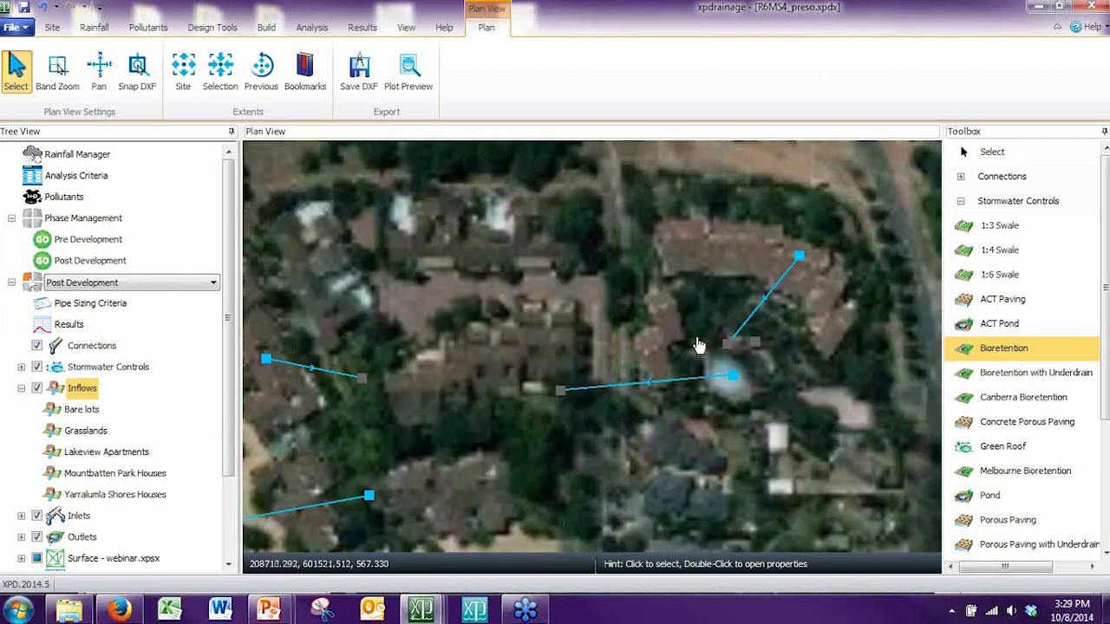
scroll(685, 355, "up", 1)
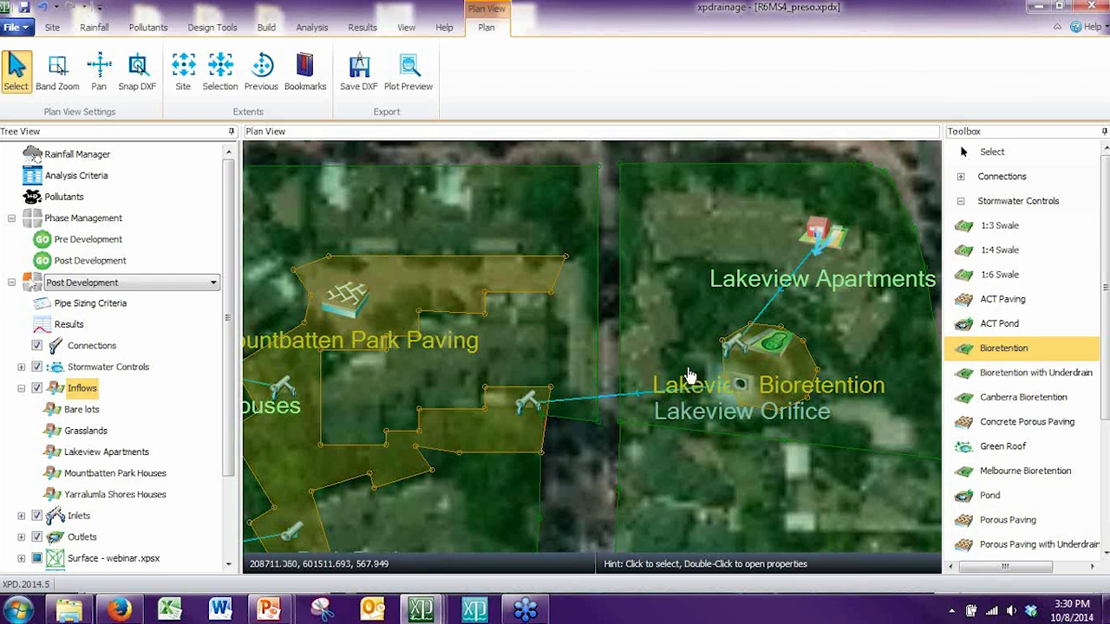
double_click(802, 371)
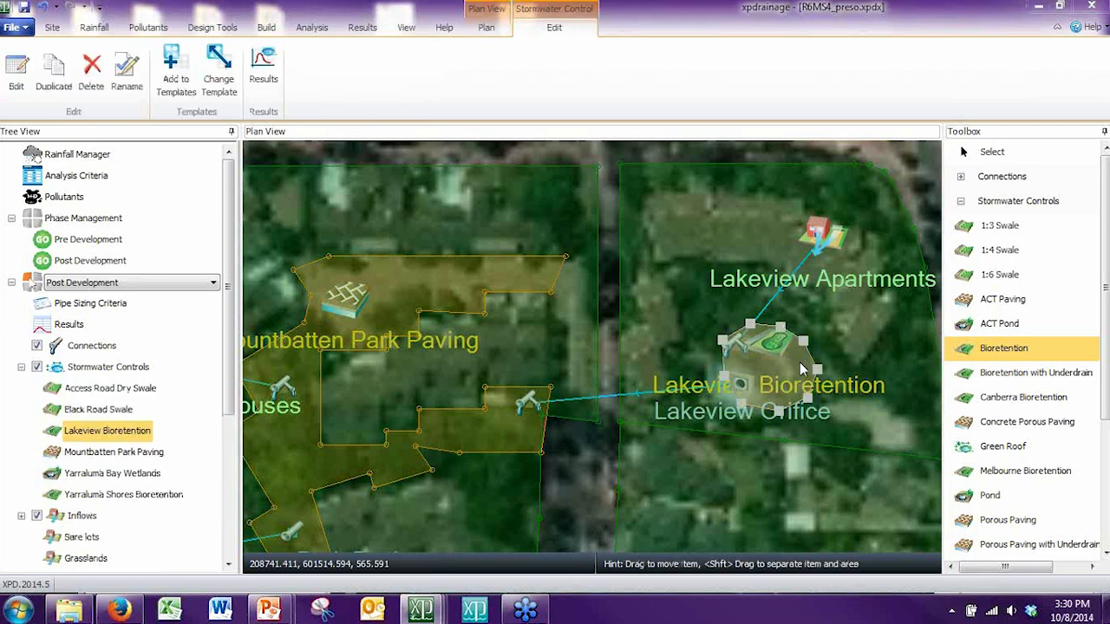
left_click_drag(716, 267, 615, 186)
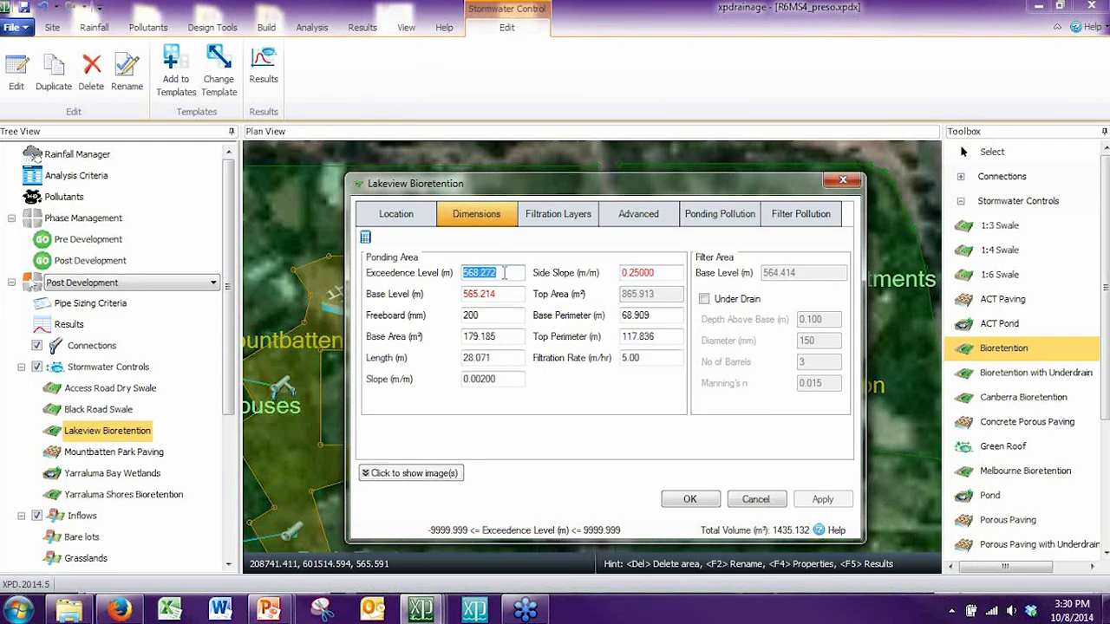
left_click_drag(522, 186, 474, 42)
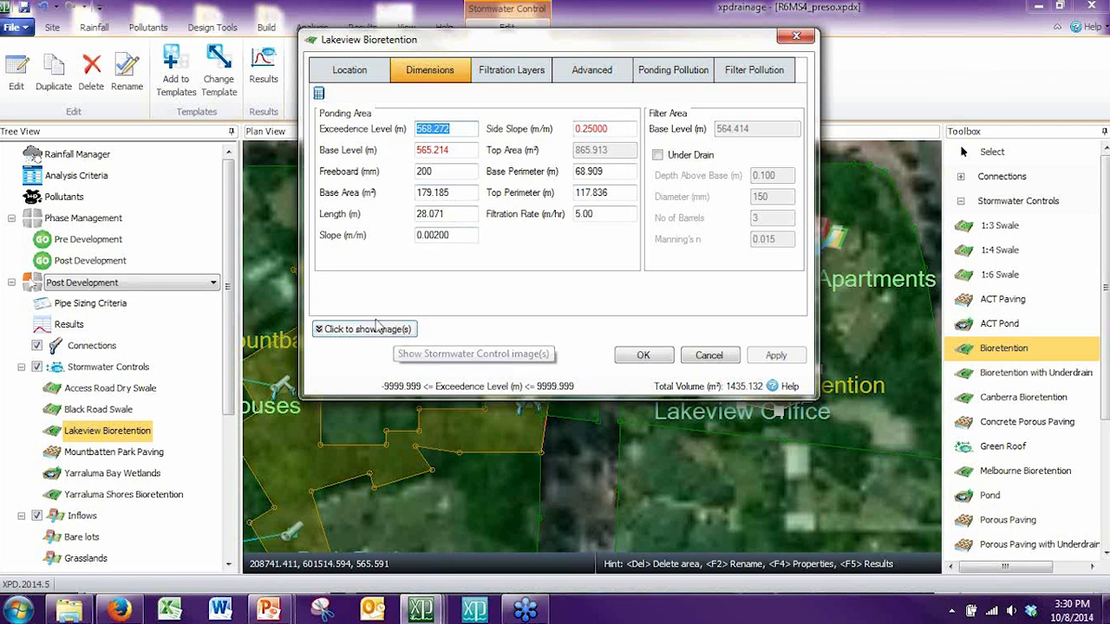
Step: Show the bioretention reference images, view the Example 1 photo and return to the labelled Bioretention diagram
left_click(375, 329)
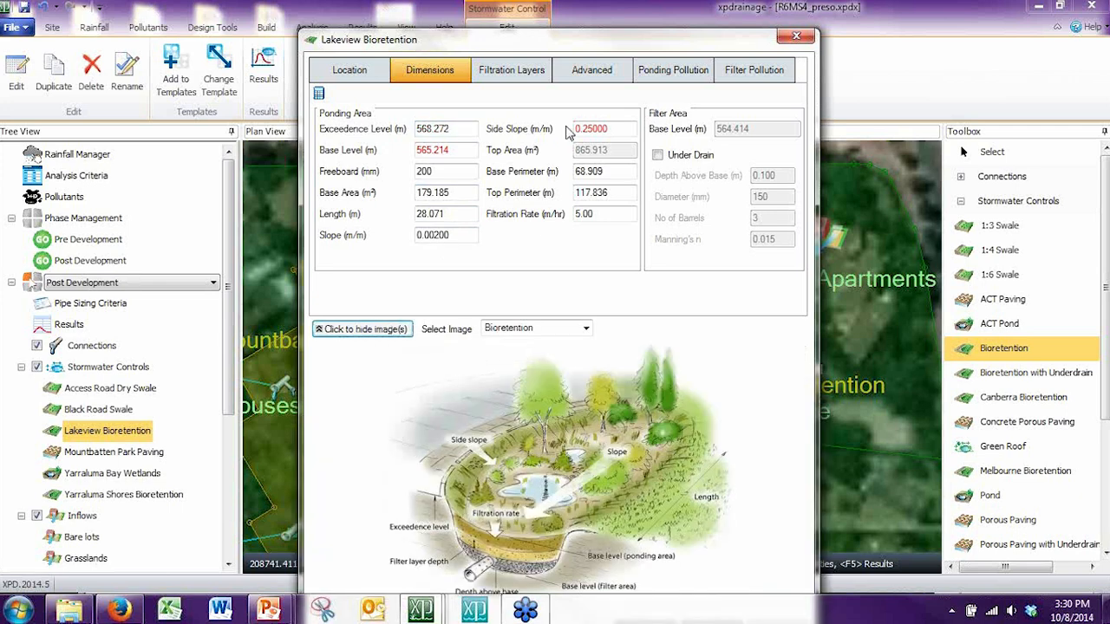
left_click_drag(568, 41, 567, 22)
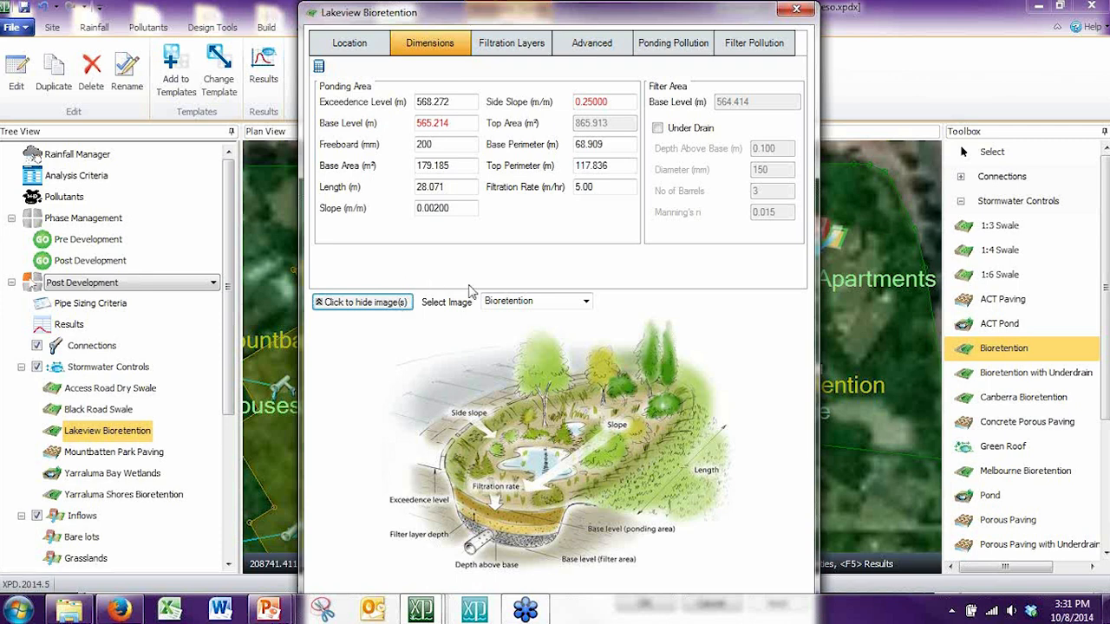
left_click(586, 302)
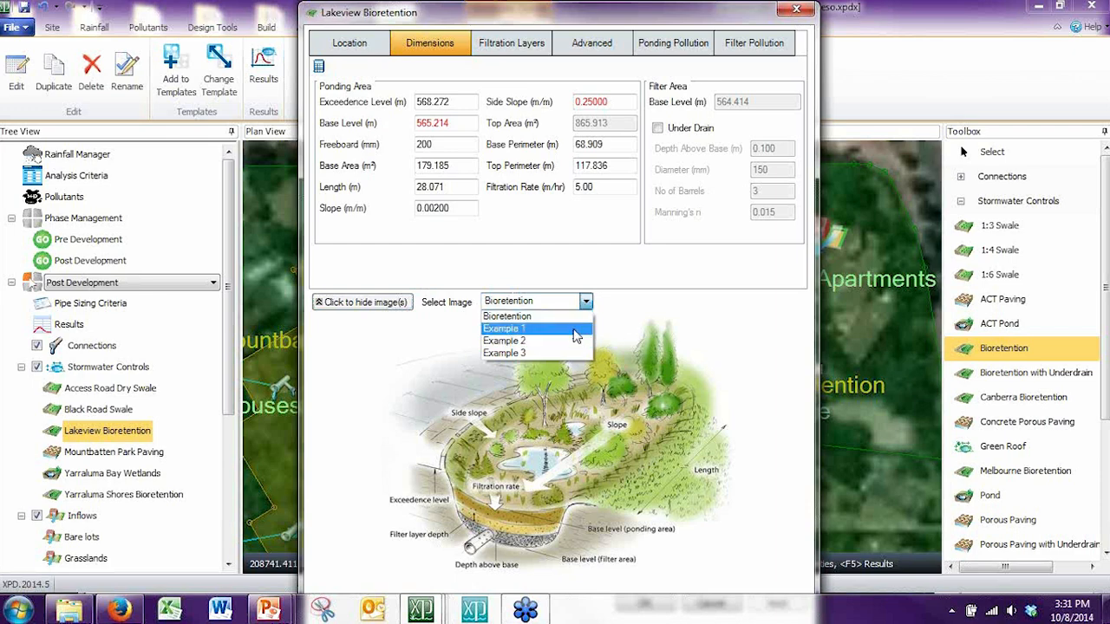
left_click(576, 330)
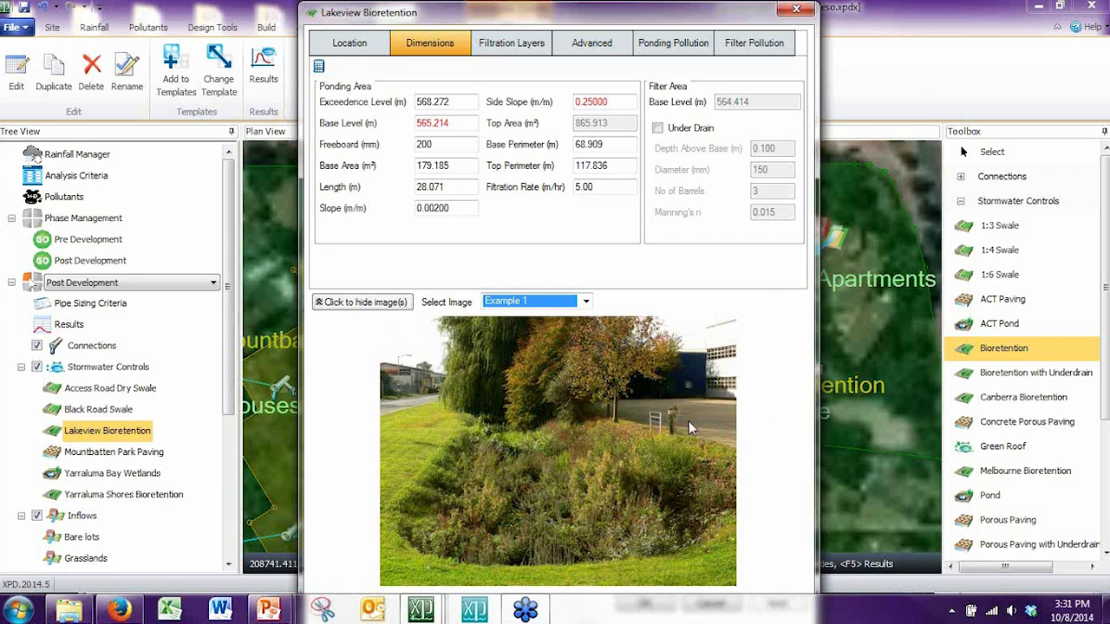
left_click(586, 302)
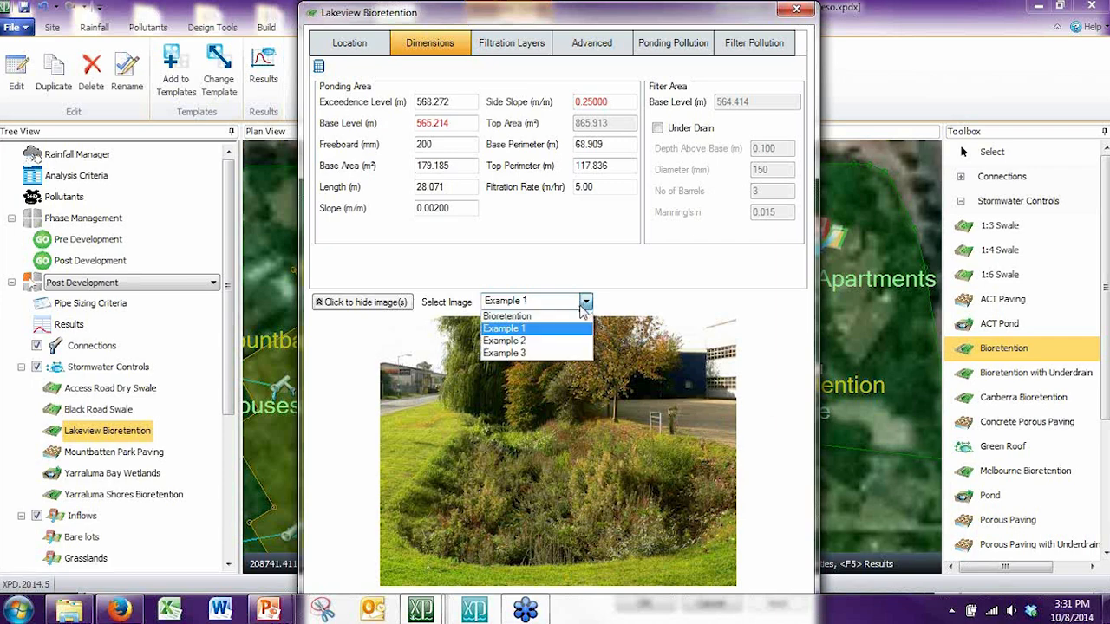
left_click(576, 318)
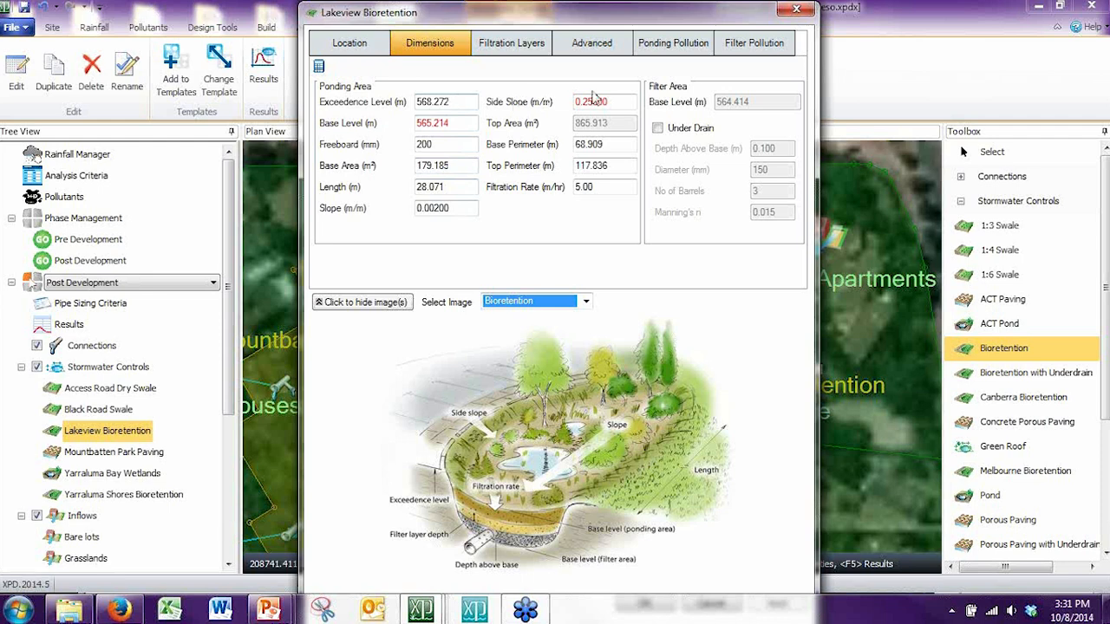
Step: Review the filtration layers and advanced infiltration and retention settings of Lakeview Bioretention, then close its properties
left_click(532, 52)
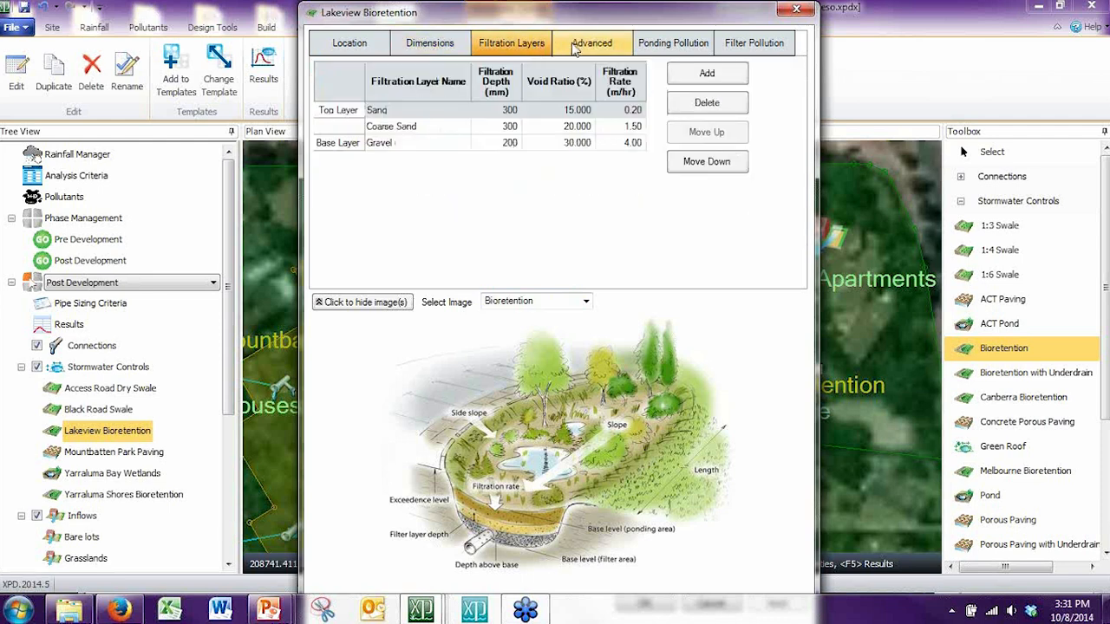
left_click(574, 48)
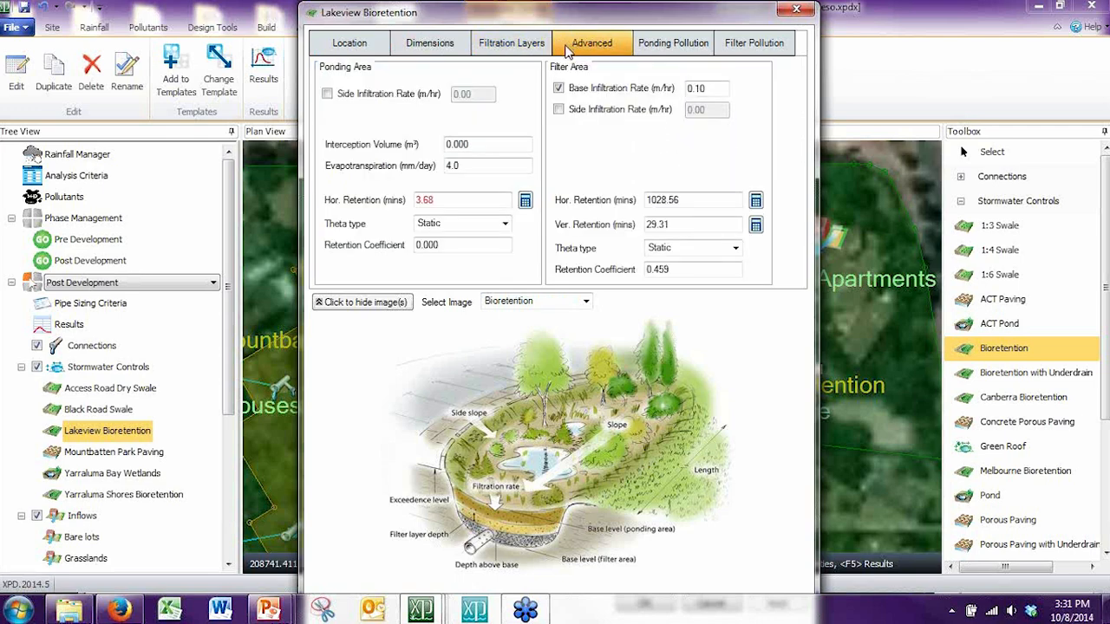
left_click(795, 12)
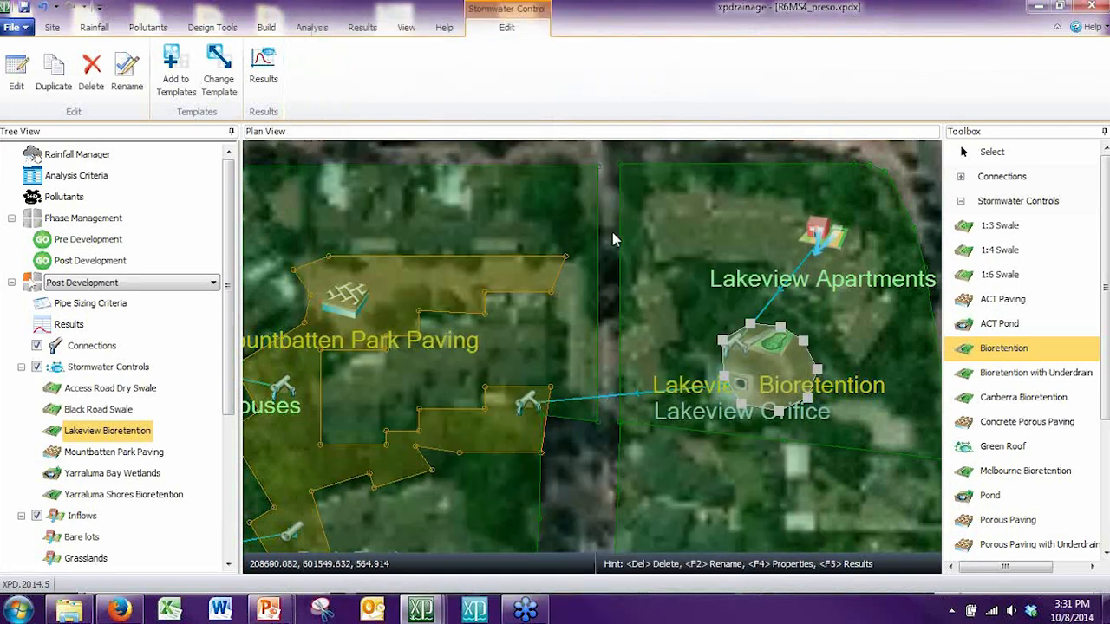
left_click(612, 231)
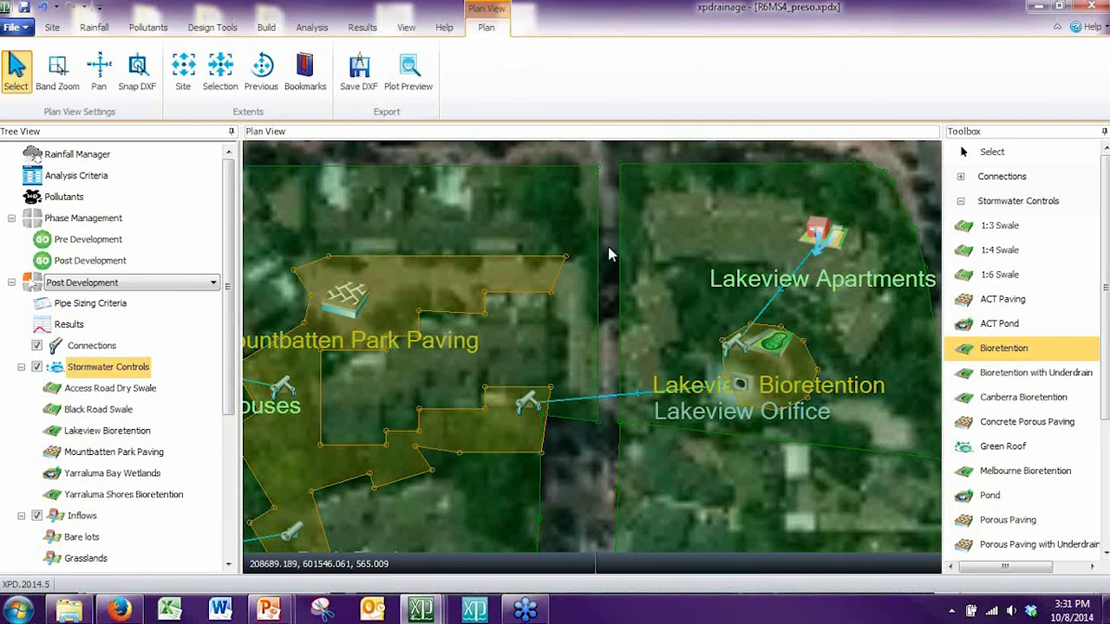
Step: Examine on the plan how Mountbatten Park Houses and Lakeview Bioretention drain through the Mountbatten Park Paving
scroll(610, 249, "down", 2)
left_click_drag(563, 339, 612, 314)
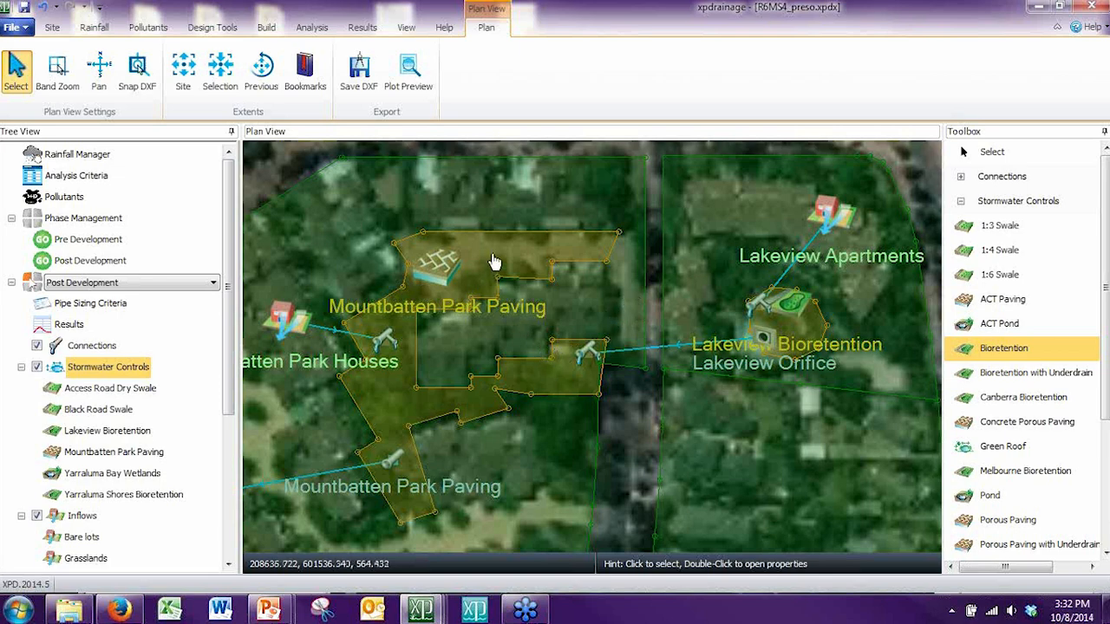
mouse_move(488, 220)
left_mouse_down()
mouse_move(552, 211)
mouse_move(591, 251)
left_mouse_up()
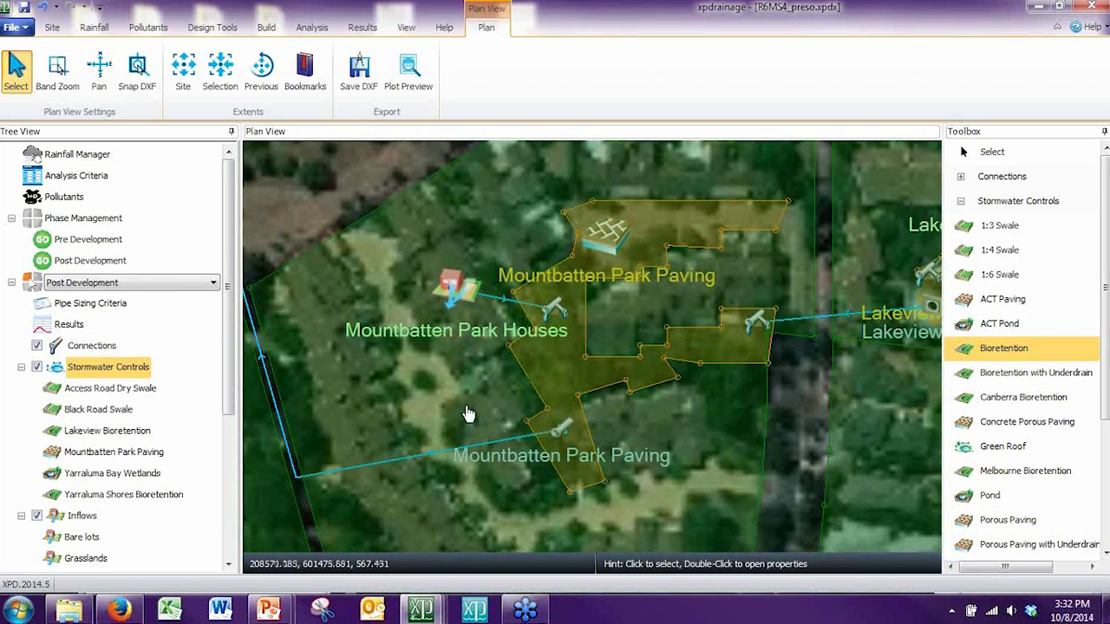
scroll(468, 414, "down", 2)
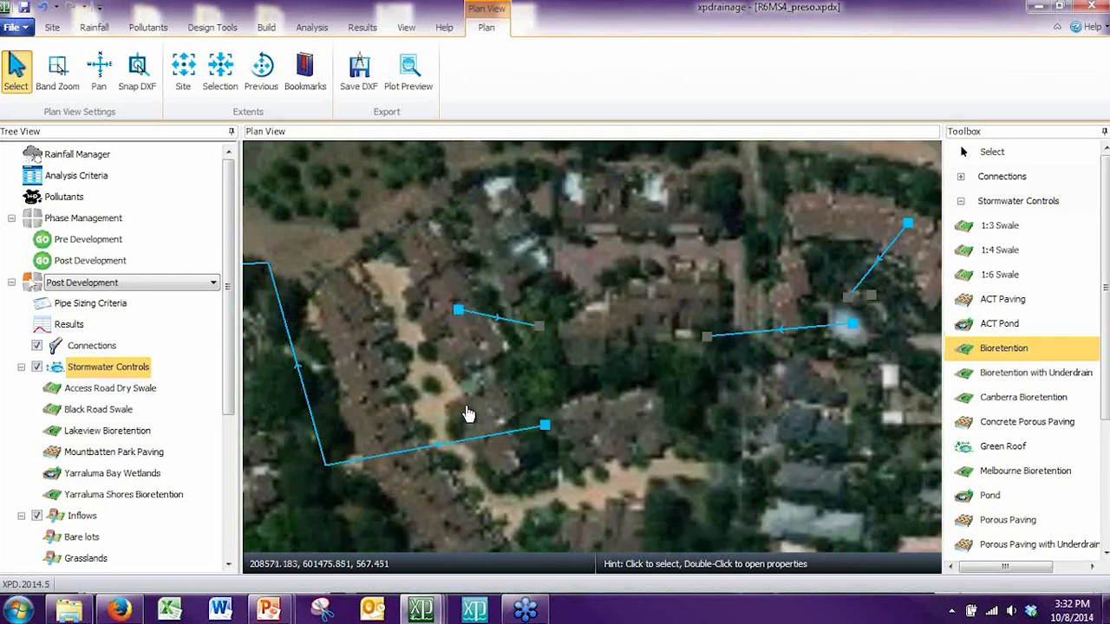
scroll(468, 414, "down", 1)
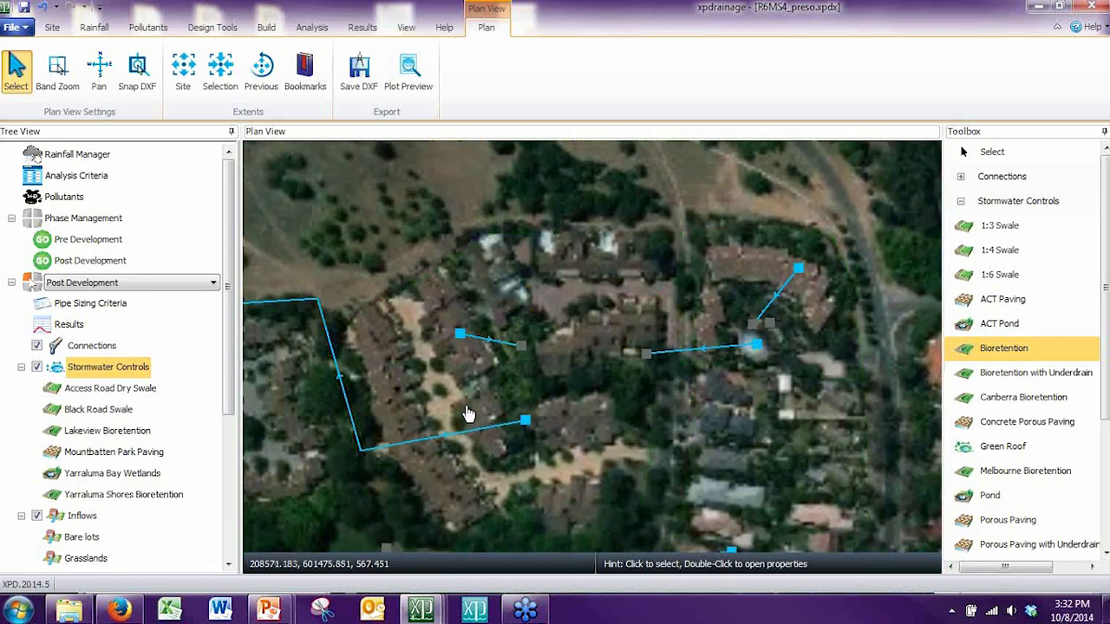
Step: Collapse the stormwater controls and inflows in the tree and check the commands available for inlets
left_click(21, 367)
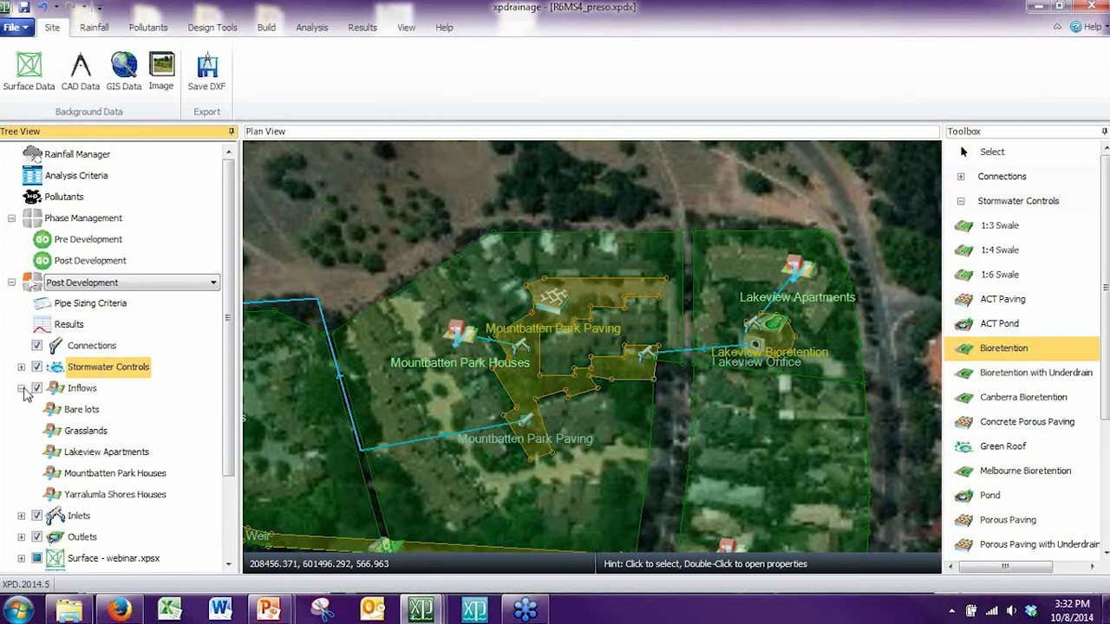
left_click(23, 391)
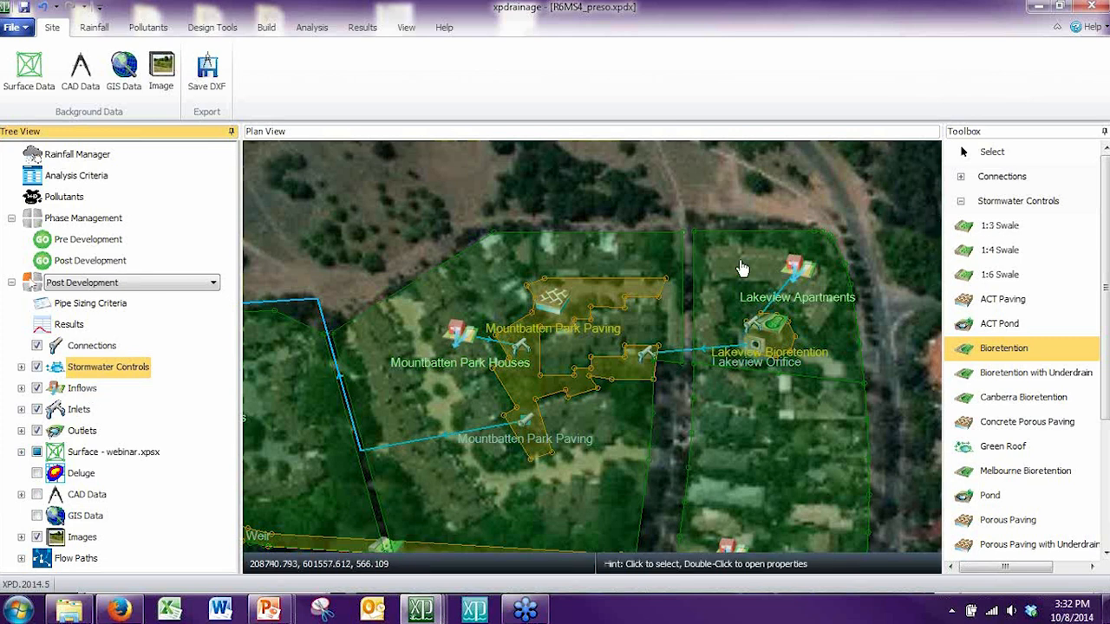
right_click(86, 415)
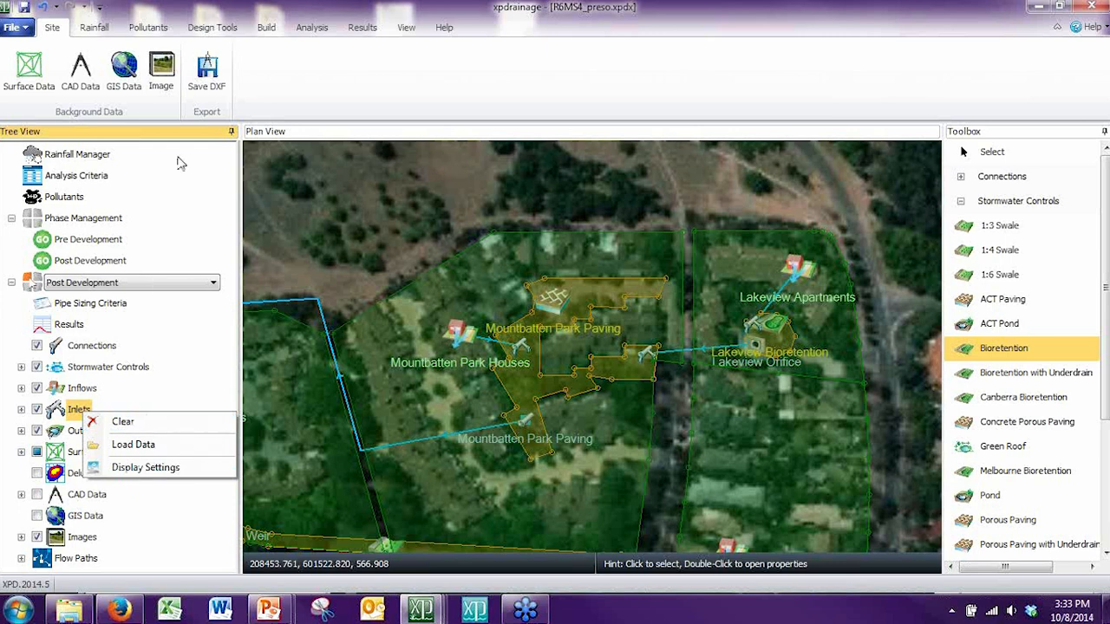
left_click(308, 53)
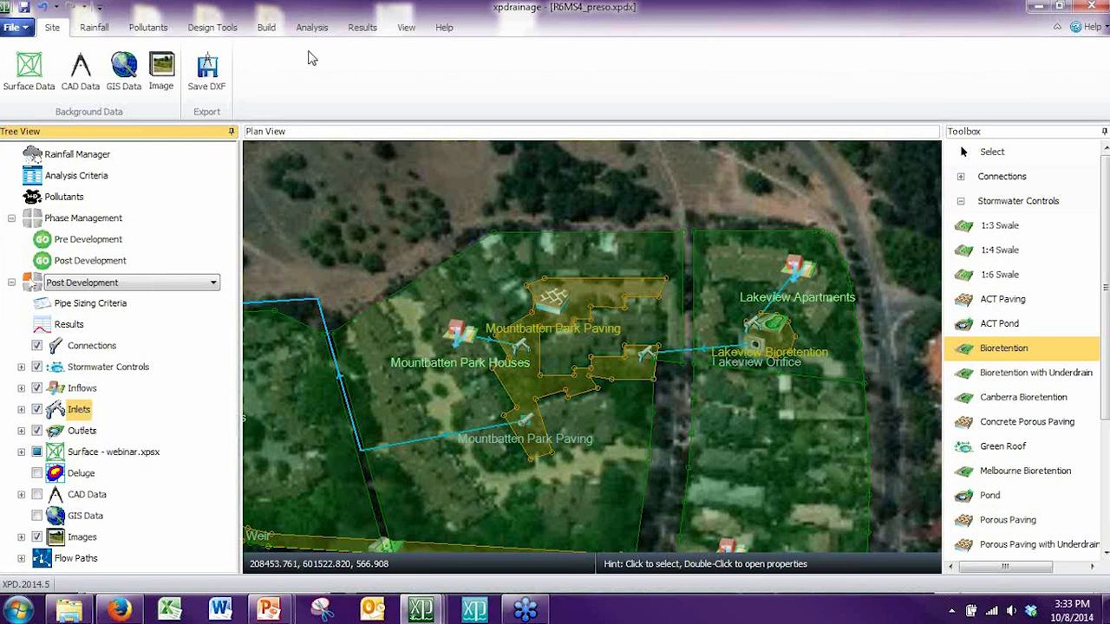
Step: Choose Yarralumla Rainfall as the rainfall in the analysis criteria and accept the settings
left_click(102, 33)
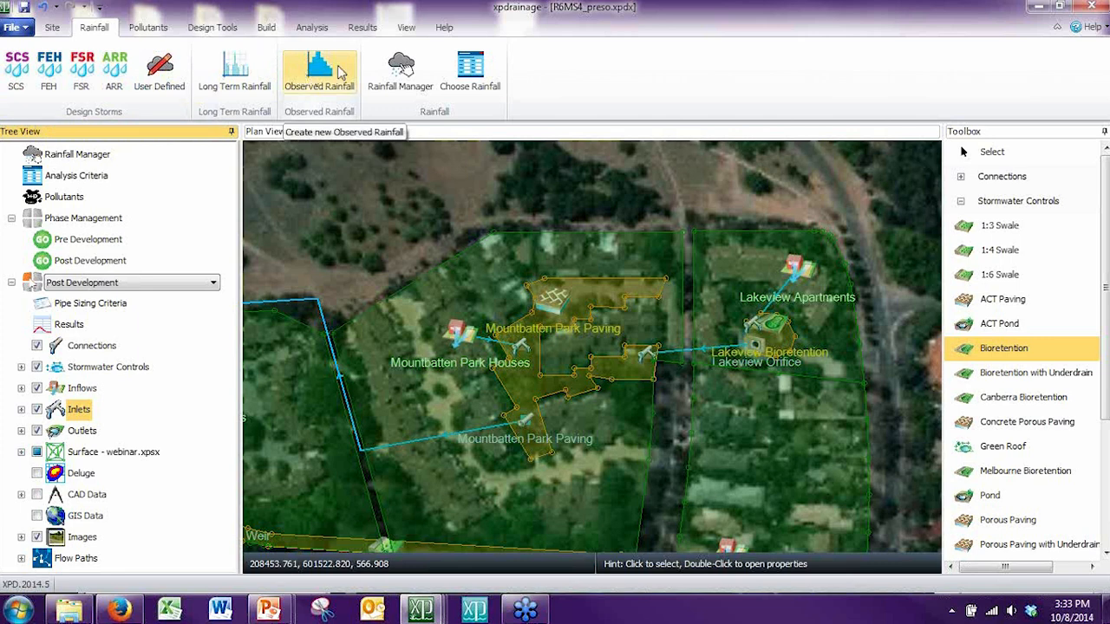
left_click(466, 73)
left_click(487, 234)
left_click(486, 235)
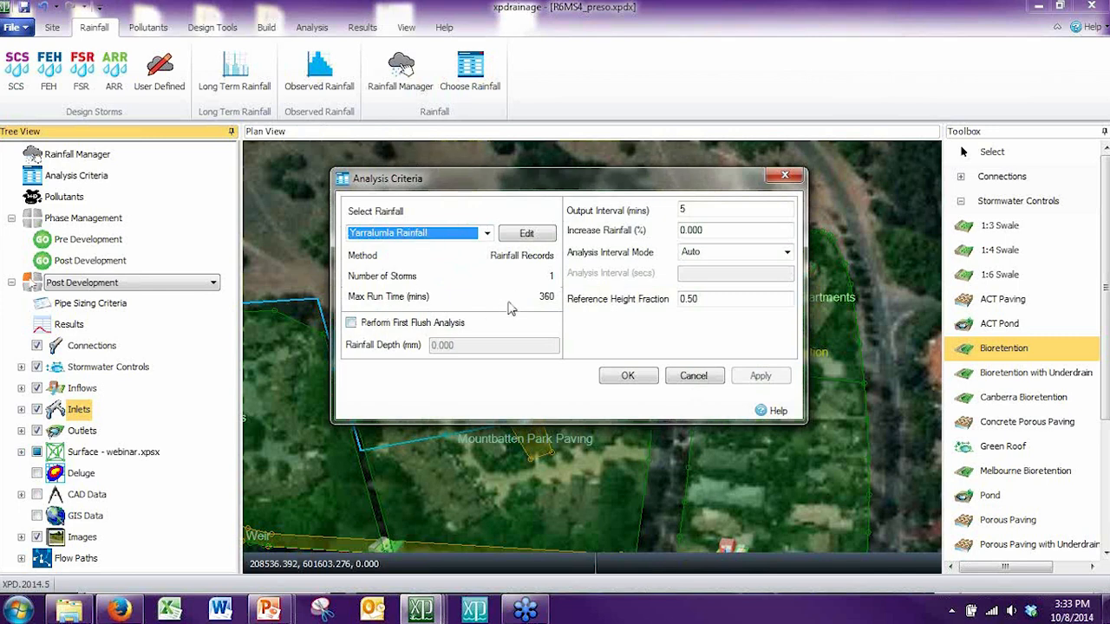
left_click(626, 377)
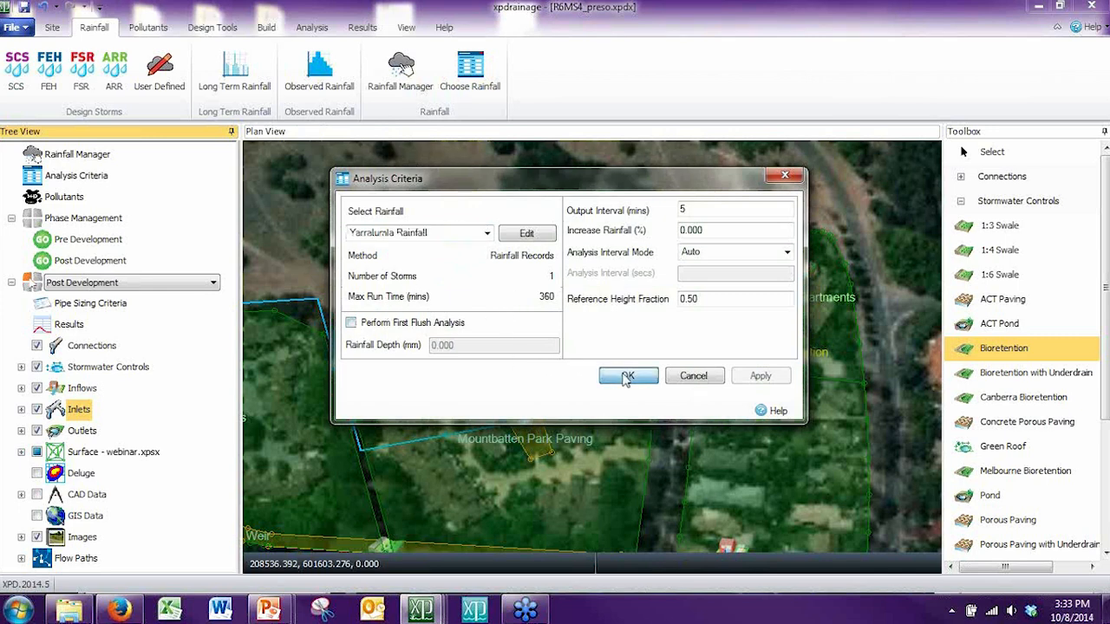
Step: Review the list of pollutants defined for the project and accept it
left_click(154, 31)
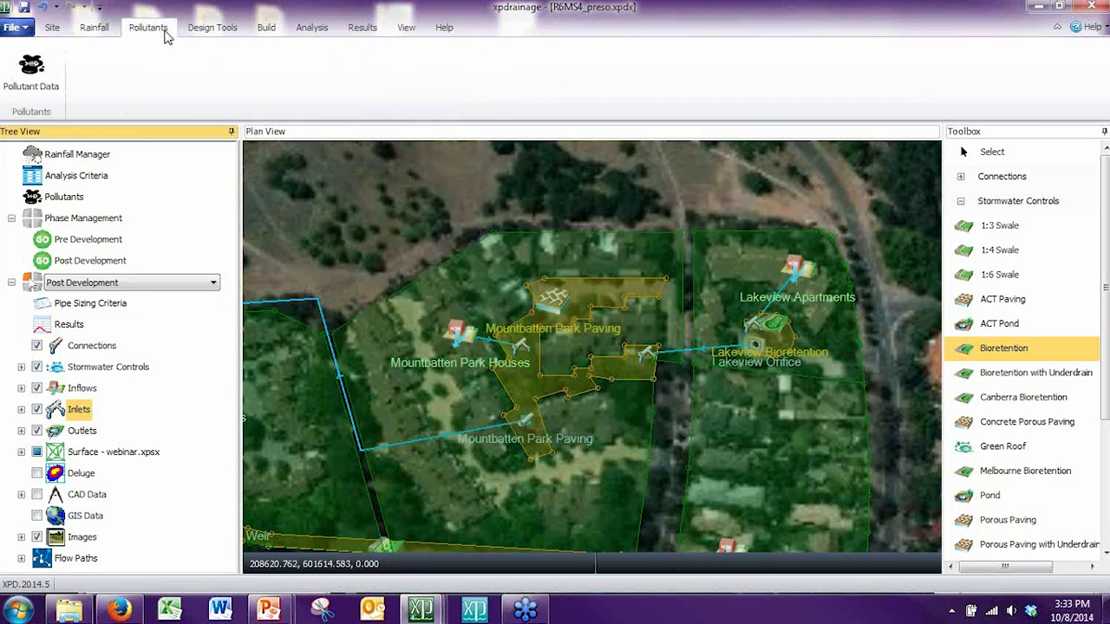
left_click(31, 74)
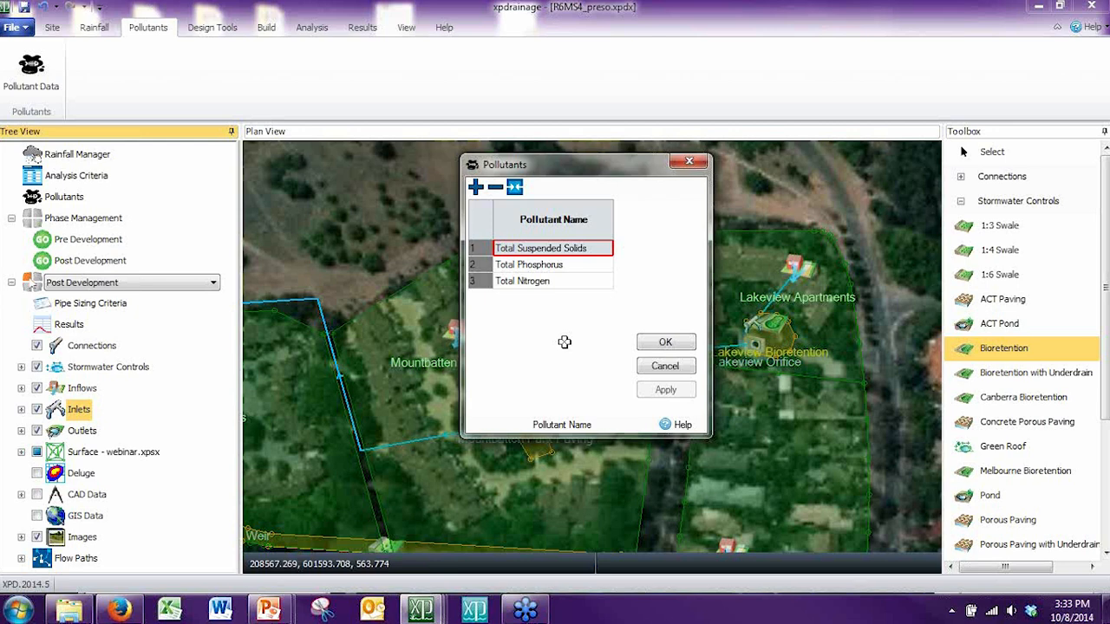
left_click(664, 344)
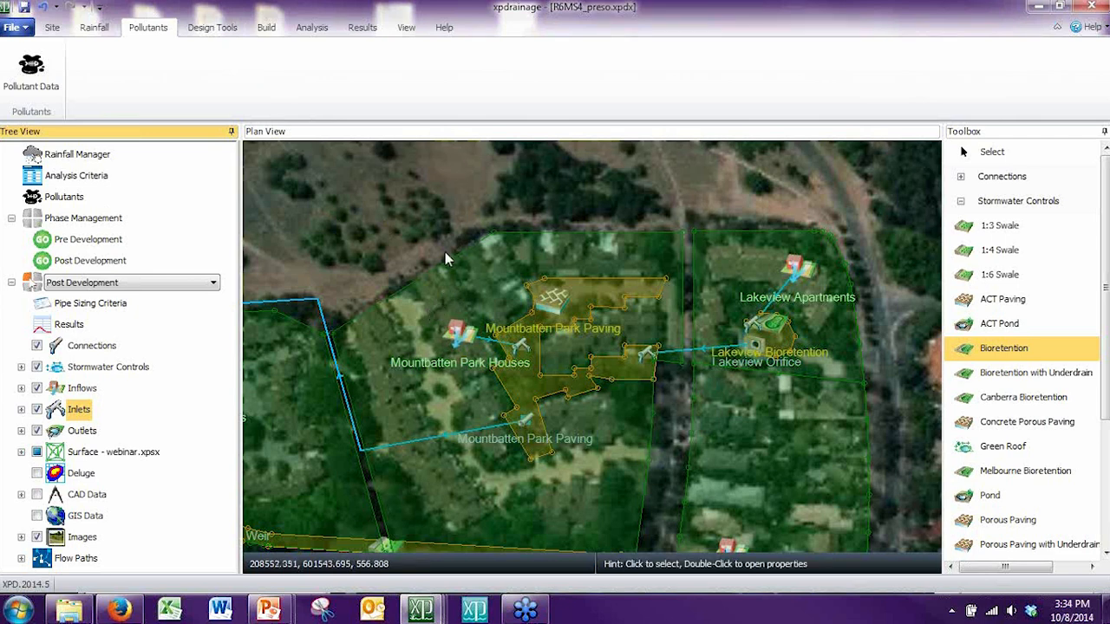
Step: Switch the displayed phase from Post Development to Pre Development and bring the whole catchment into view on the plan
left_click_drag(389, 232, 444, 205)
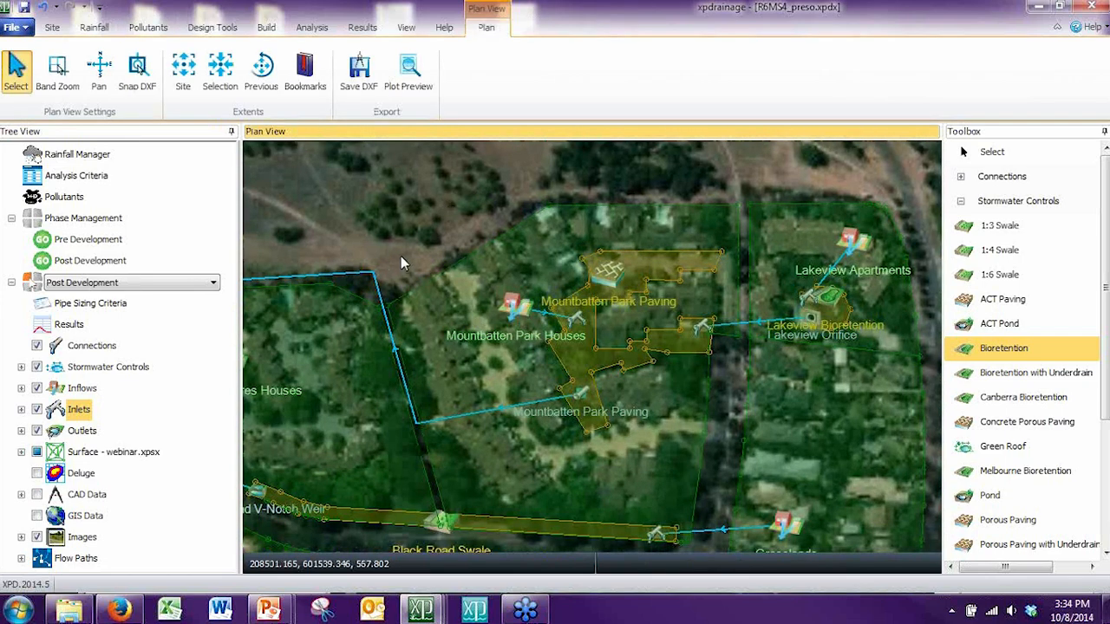
left_click(224, 29)
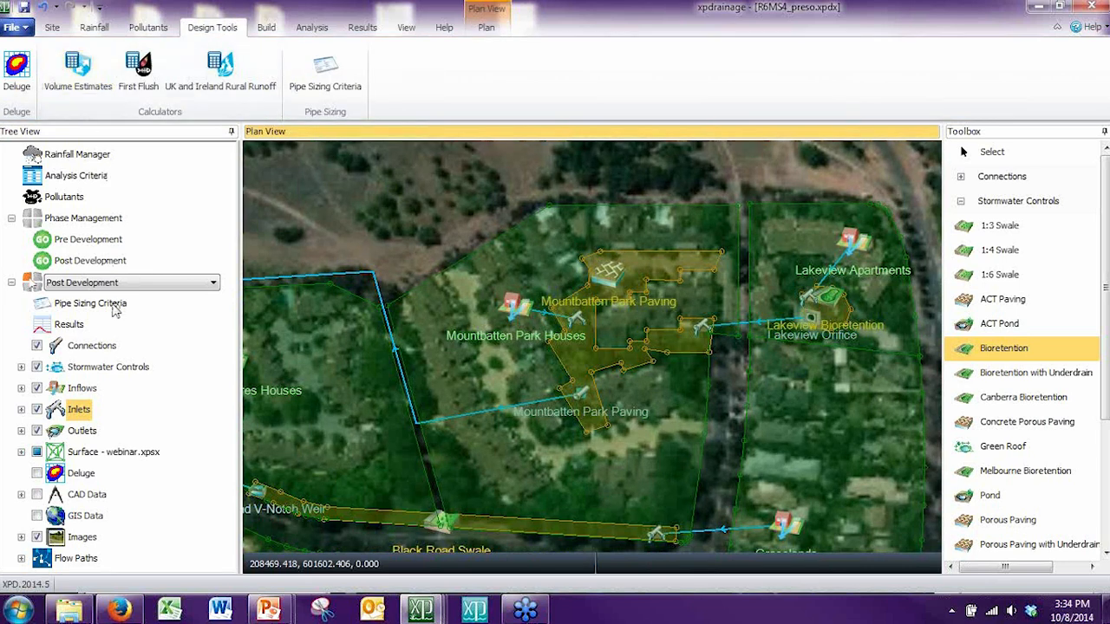
left_click(110, 245)
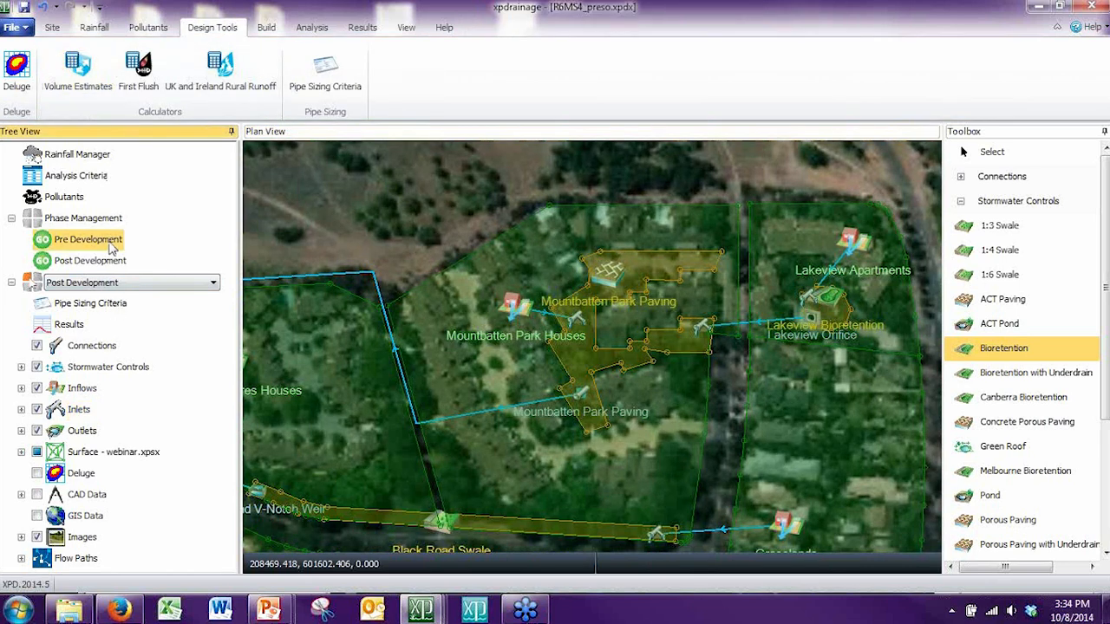
left_click(124, 286)
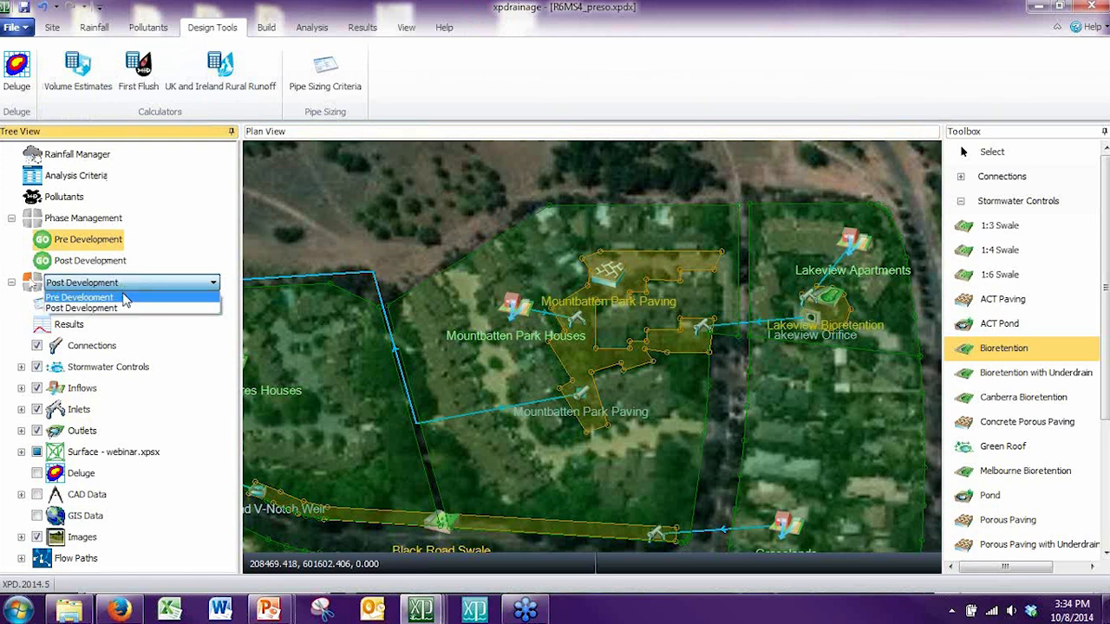
left_click(119, 298)
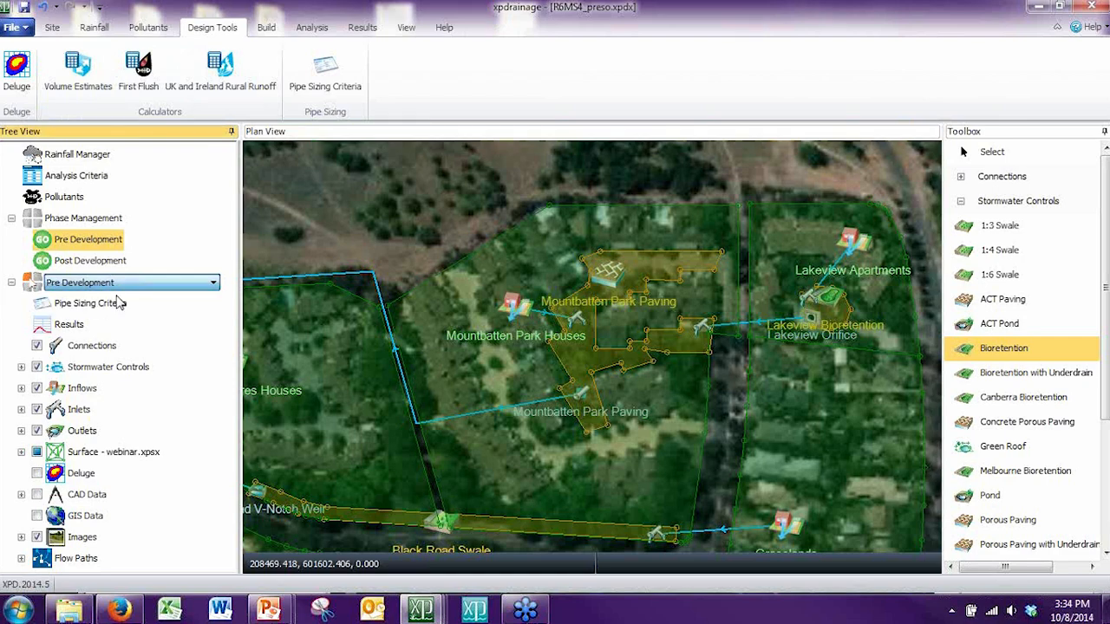
left_click(403, 213)
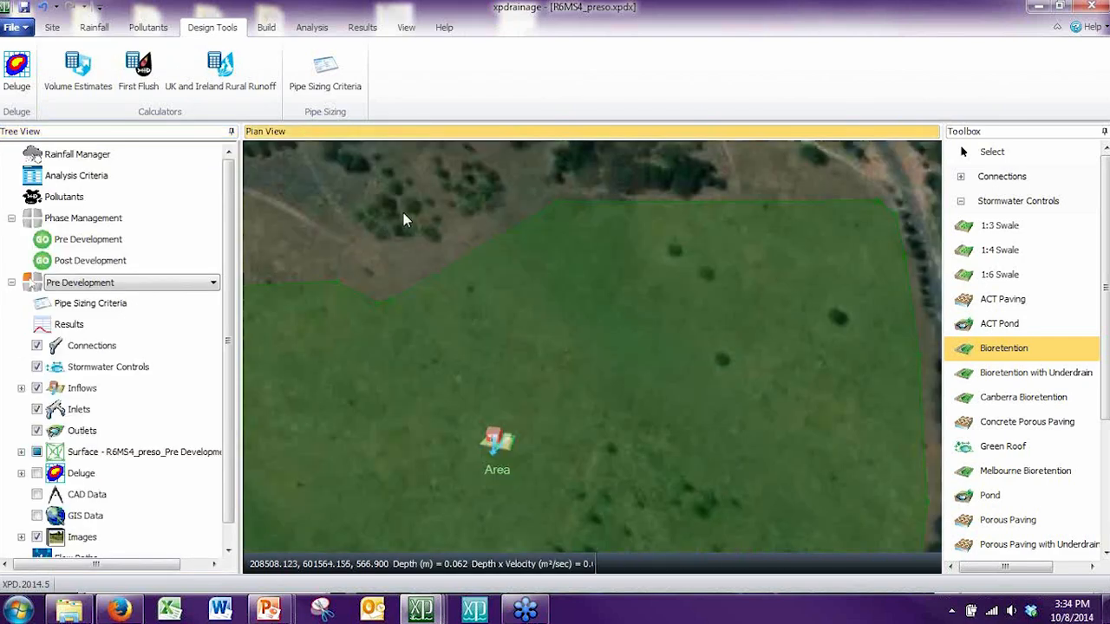
scroll(400, 221, "down", 4)
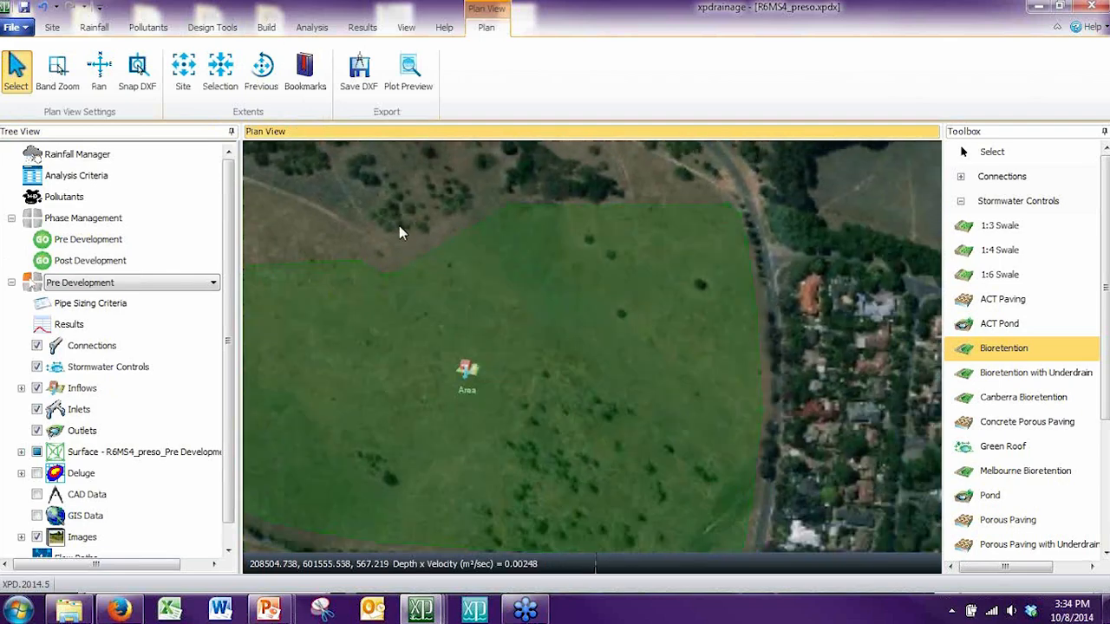
left_click_drag(378, 360, 565, 356)
scroll(537, 340, "down", 1)
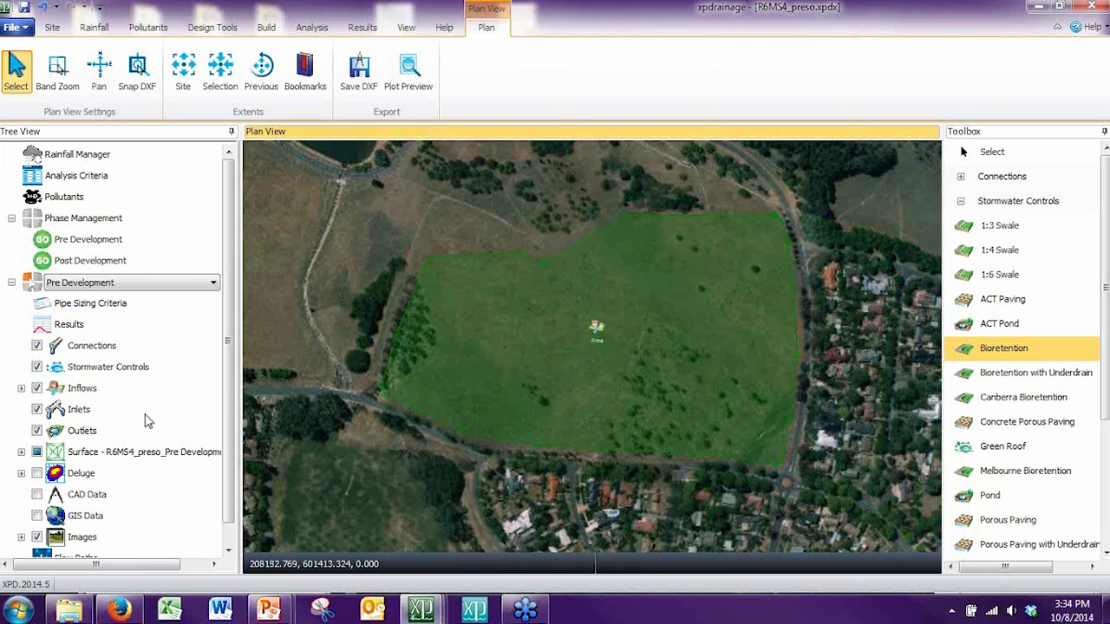
Step: Display the Deluge depth results over the pre-development site and examine where water collects
left_click(82, 474)
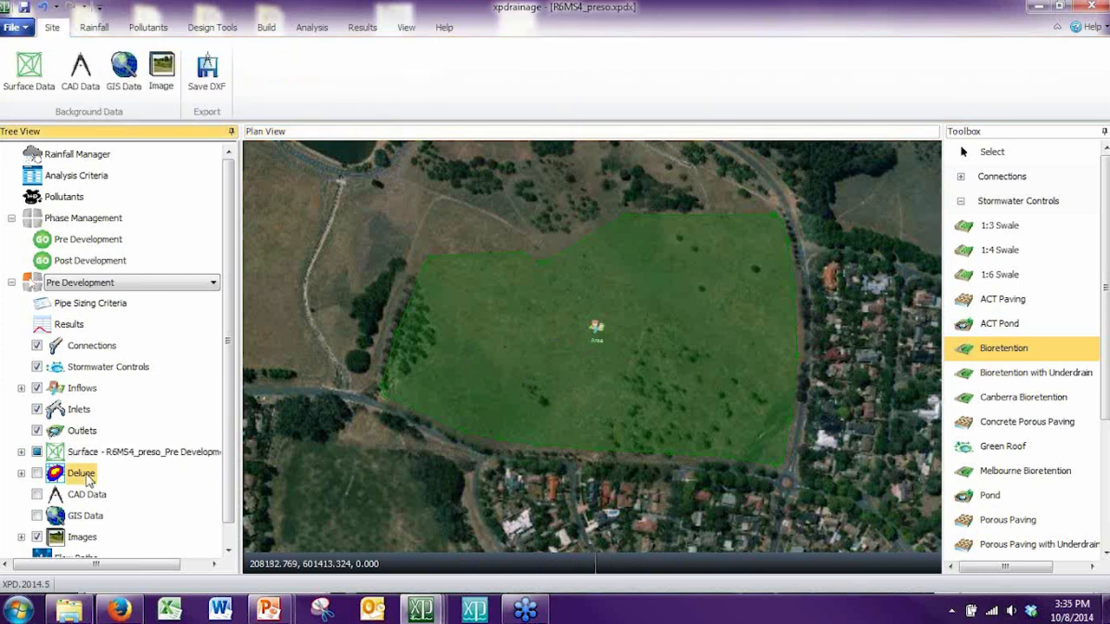
right_click(90, 480)
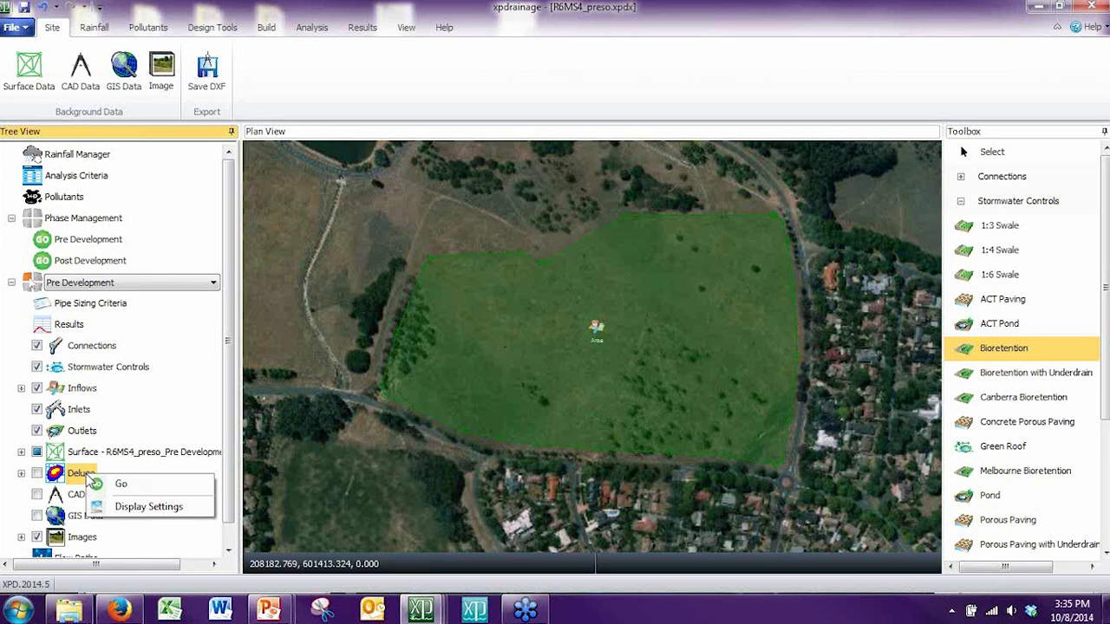
left_click(21, 474)
left_click(46, 474)
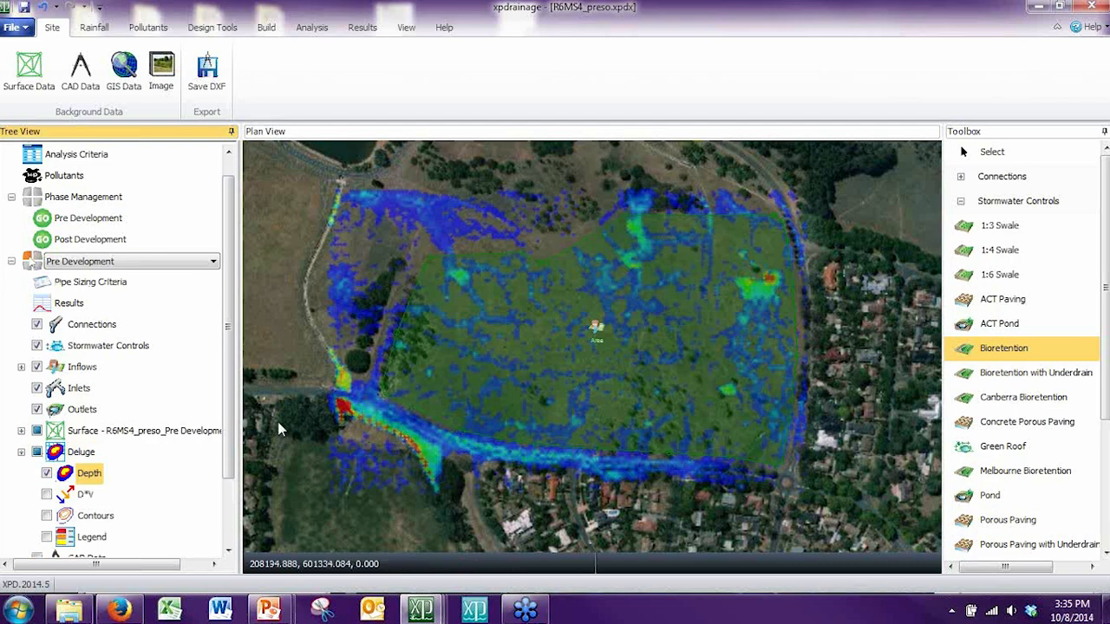
left_click_drag(294, 349, 331, 352)
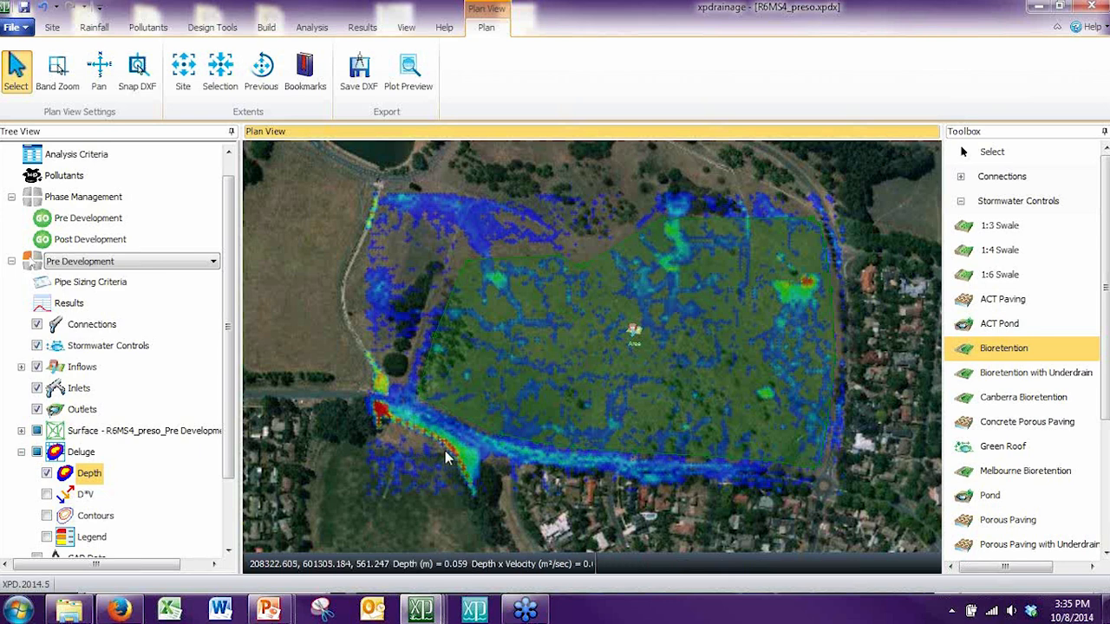
Step: Check the Deluge depth colours against the legend, then hide the legend and all Deluge results
left_click(47, 473)
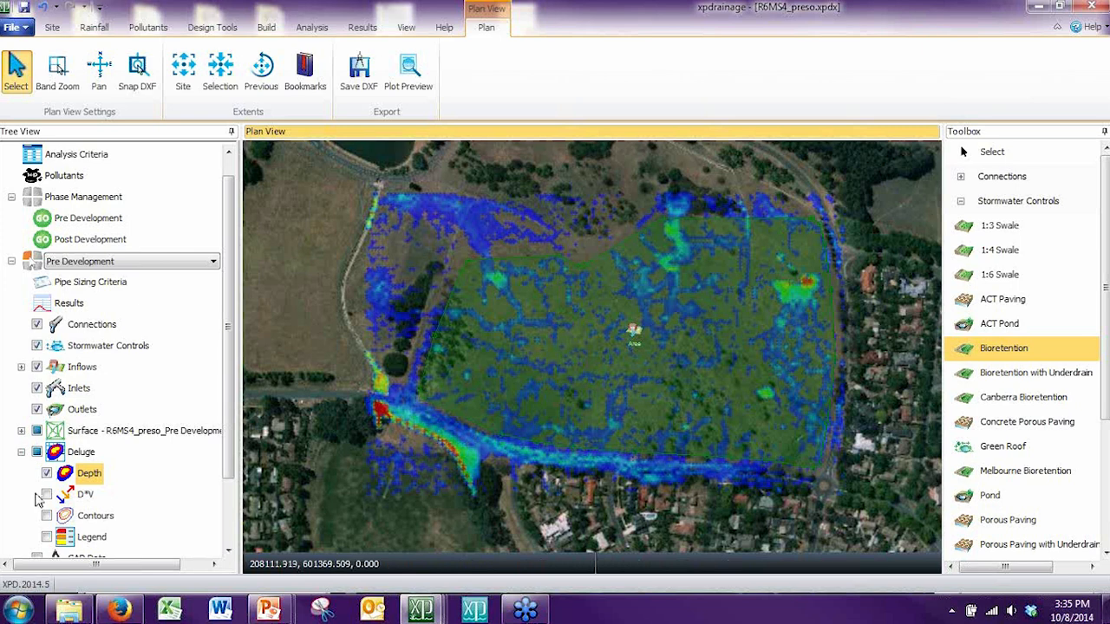
left_click_drag(232, 395, 170, 471)
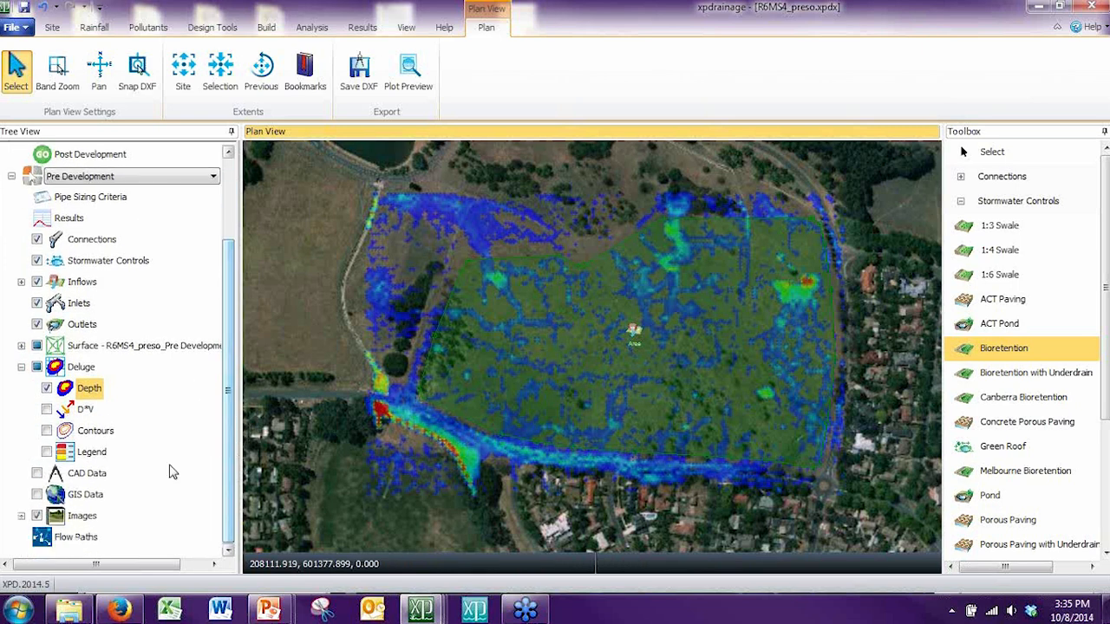
left_click(47, 453)
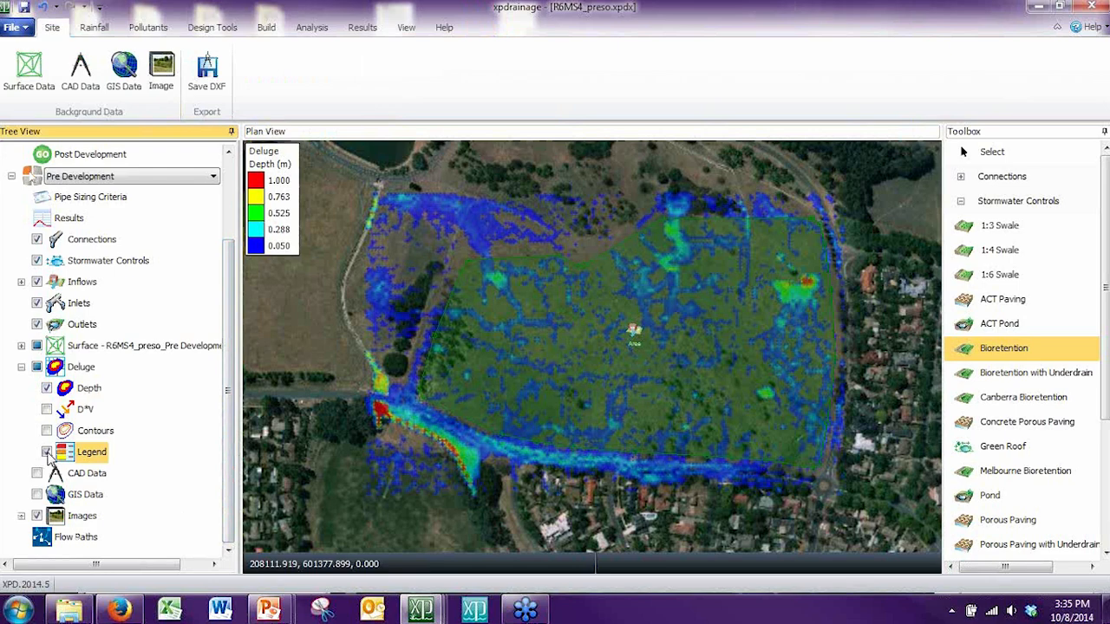
left_click(47, 453)
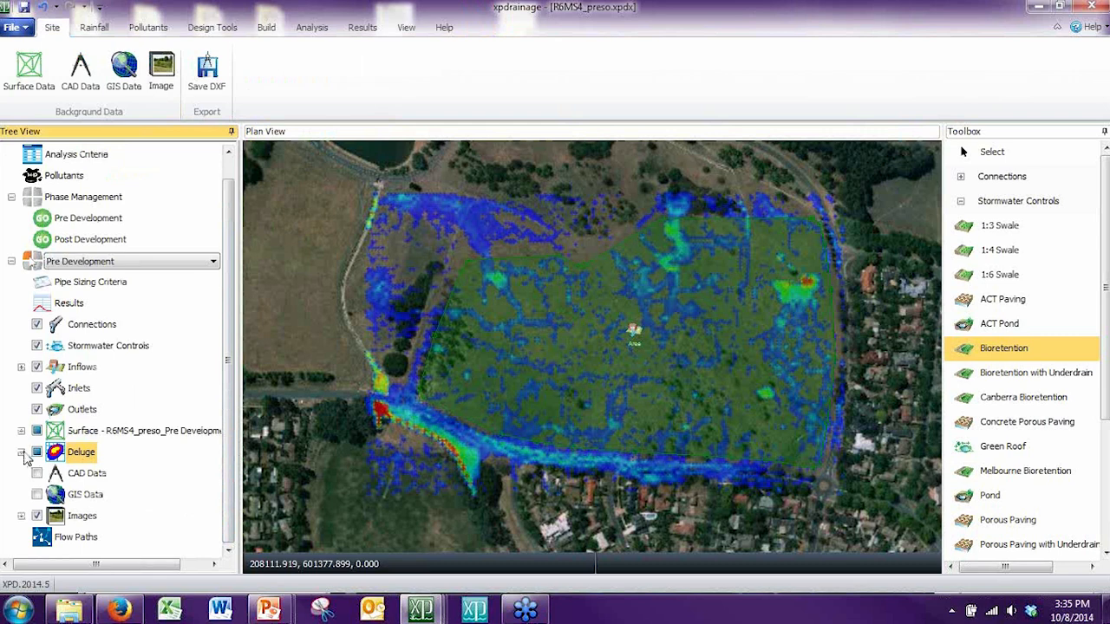
left_click(22, 452)
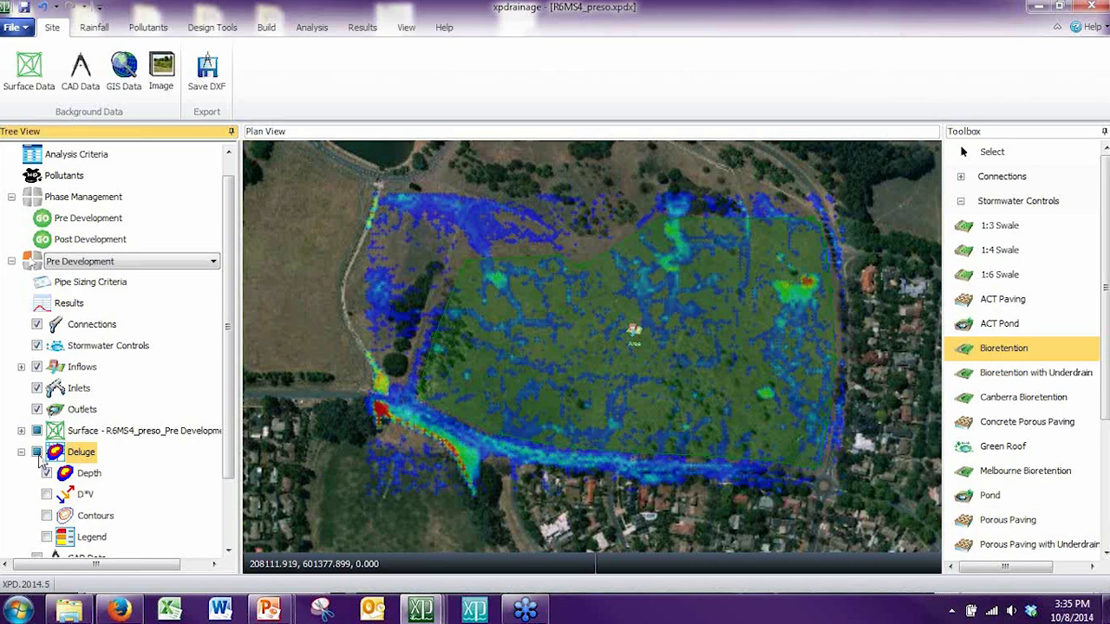
left_click(36, 452)
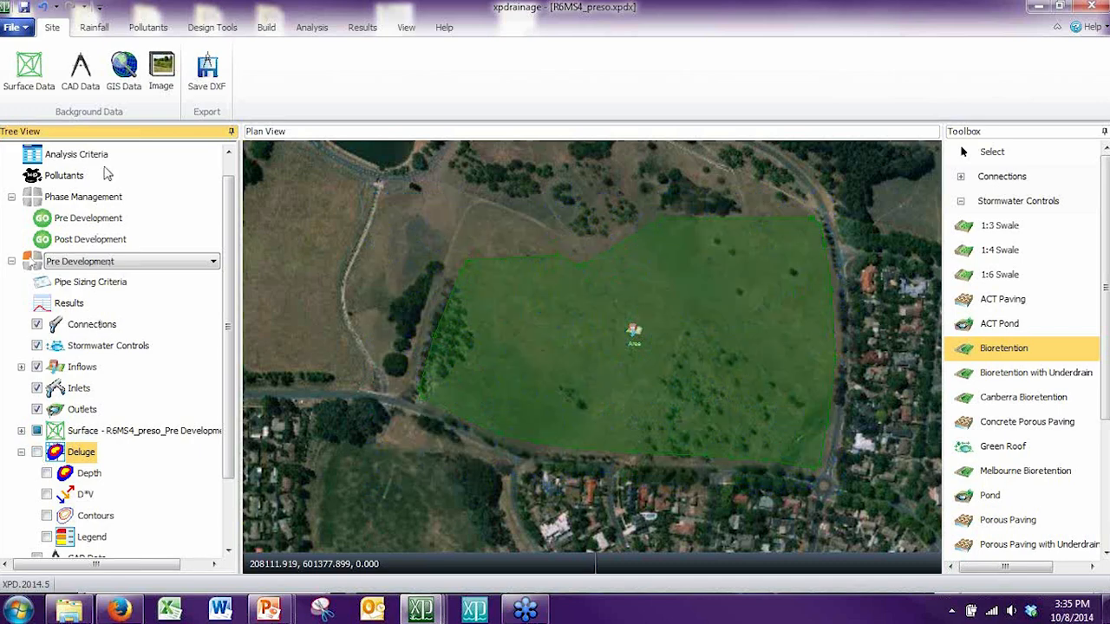
Step: Calculate a Quick storage estimate in Volume Estimates, using the inflow from the design
left_click(208, 31)
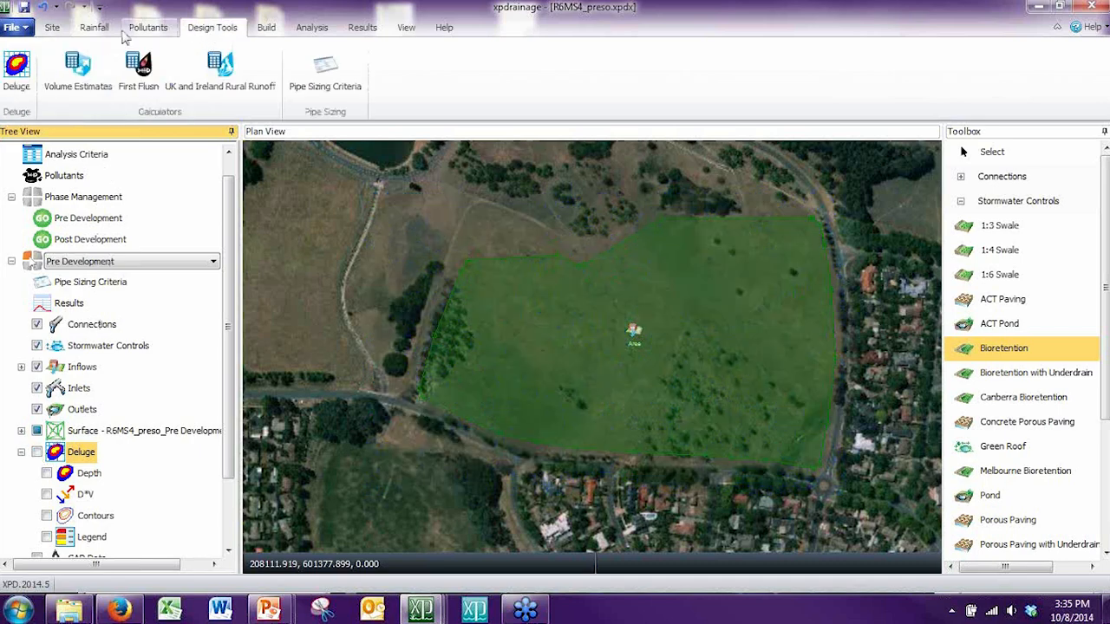
left_click(87, 78)
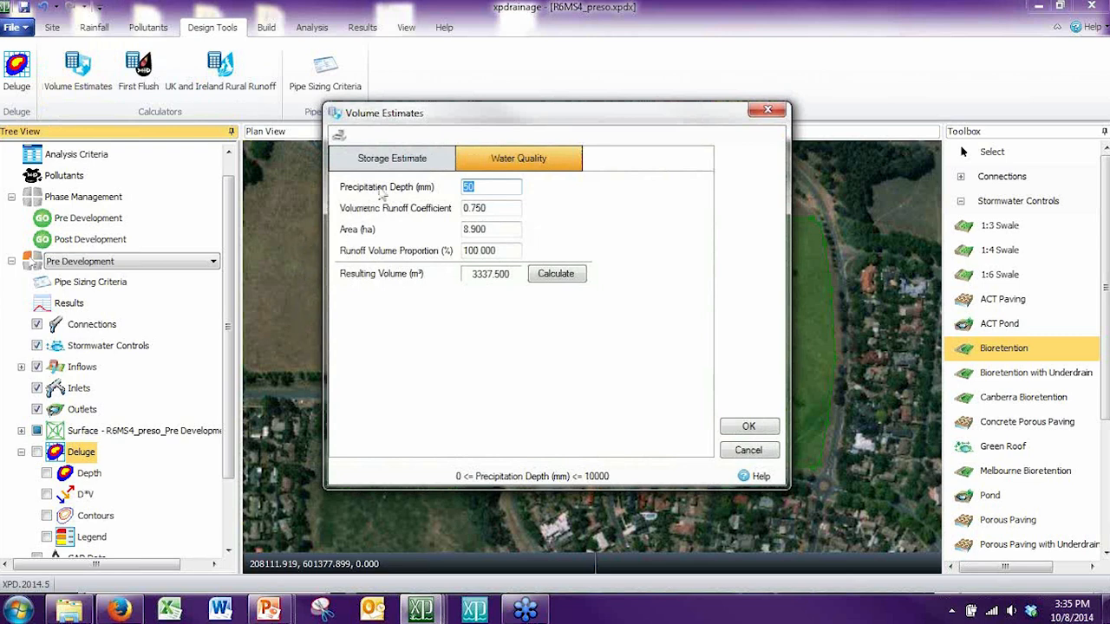
left_click(400, 165)
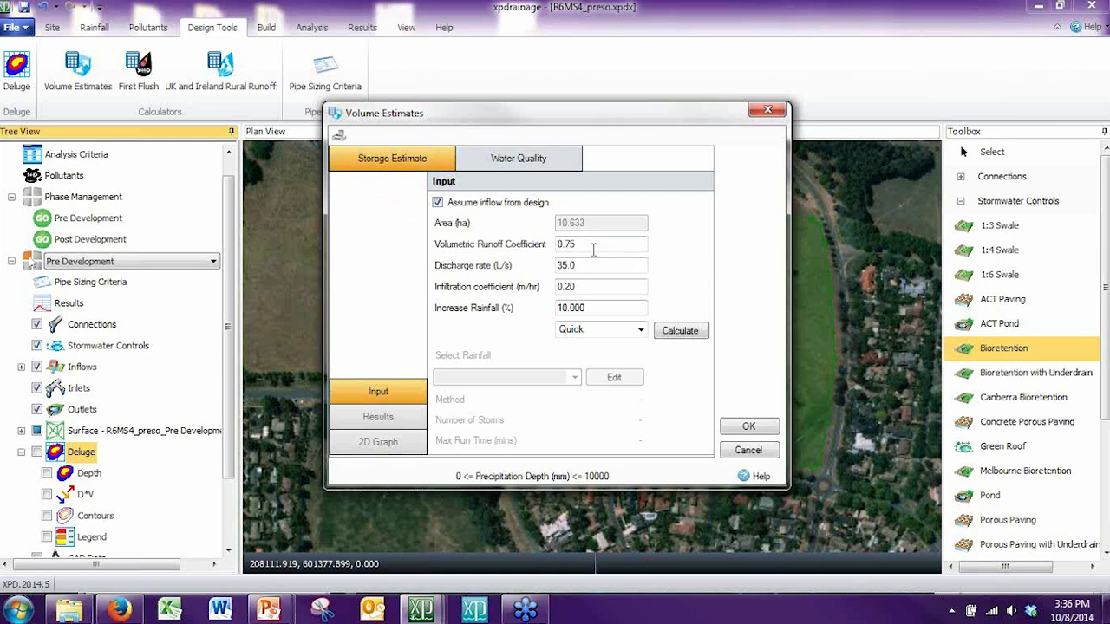
left_click(569, 266)
left_click(676, 331)
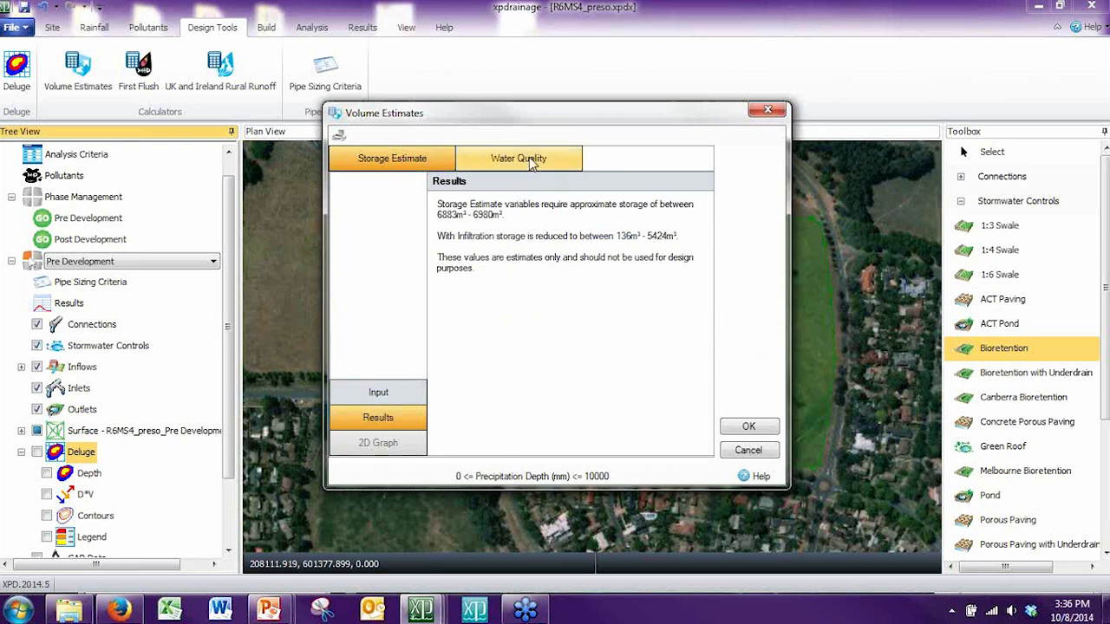
Step: Return to the storage estimate inputs and check the discharge rate
left_click(426, 162)
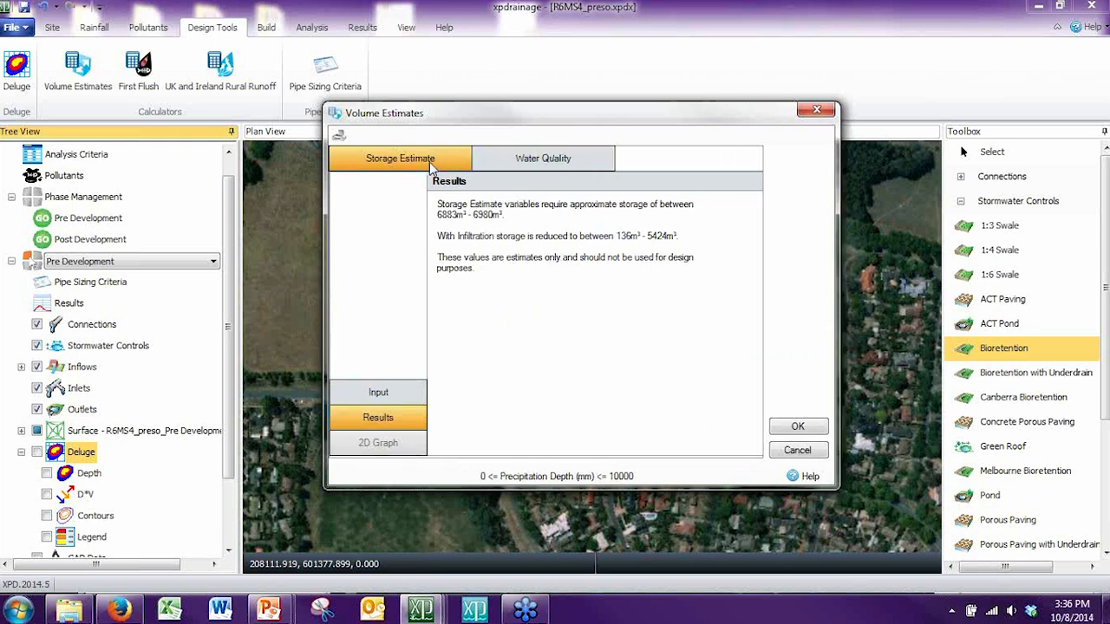
left_click(395, 391)
left_click(578, 267)
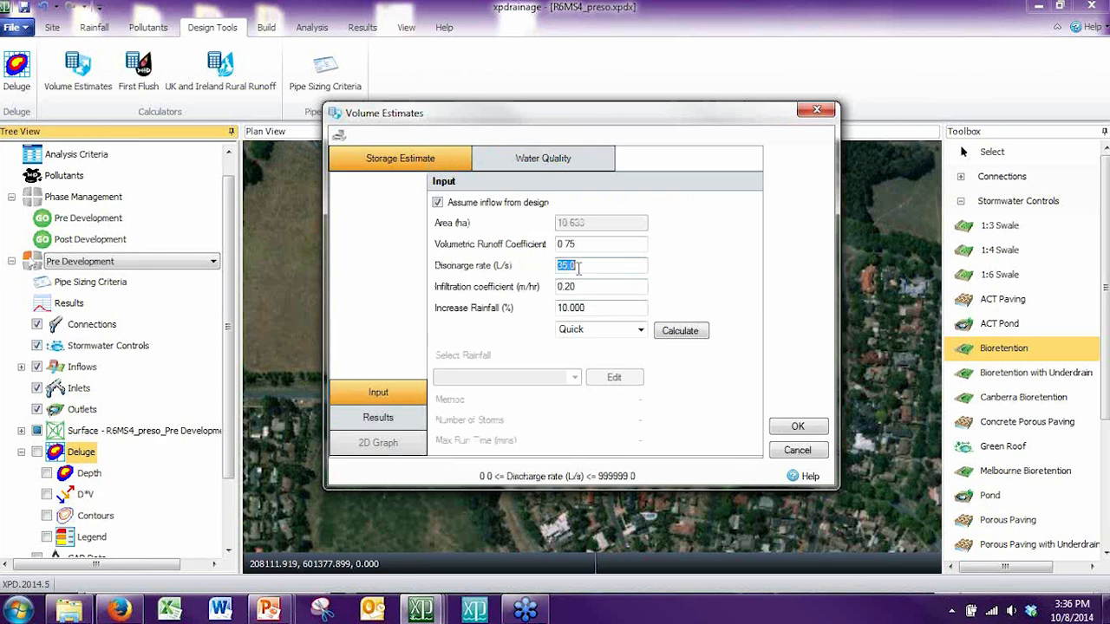
Step: Examine the water quality volume inputs: precipitation depth, volumetric runoff coefficient and runoff volume proportion
left_click(552, 168)
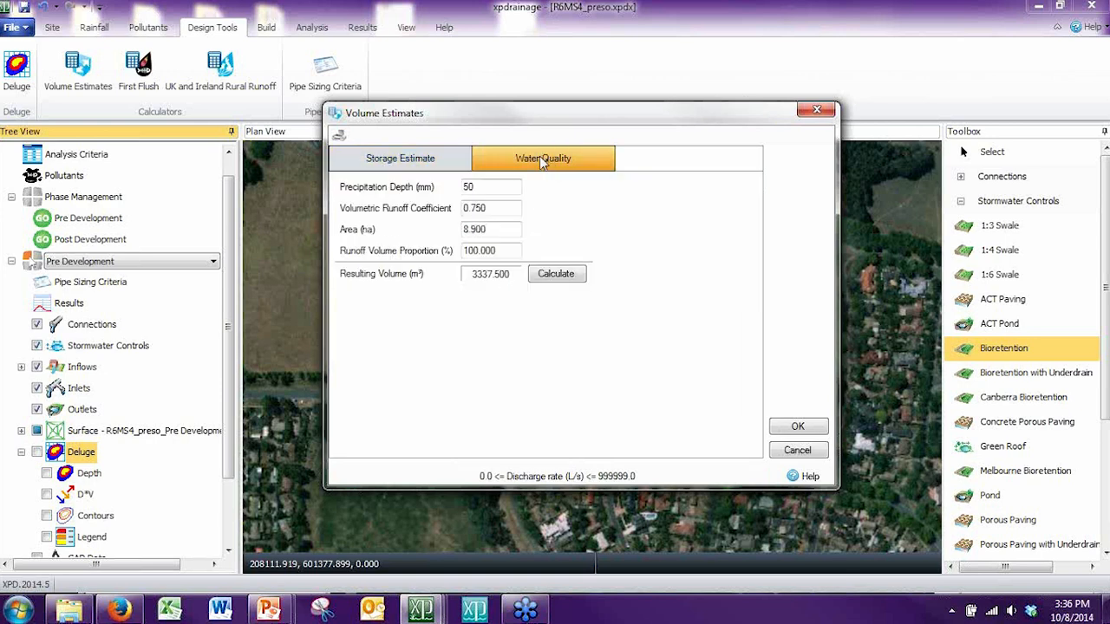
left_click(508, 191)
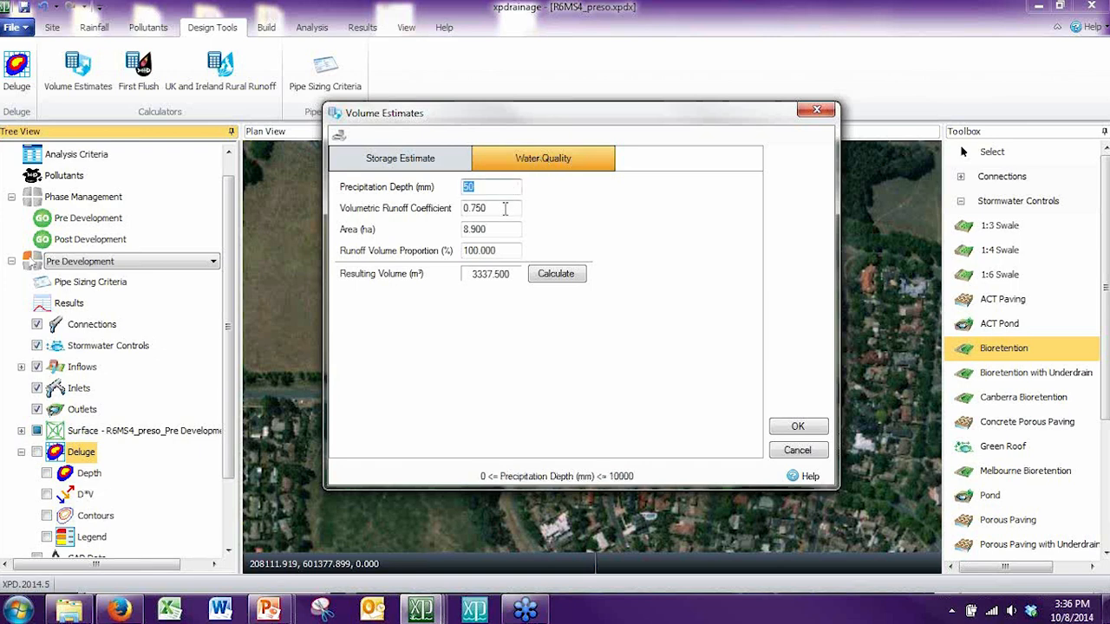
left_click(505, 209)
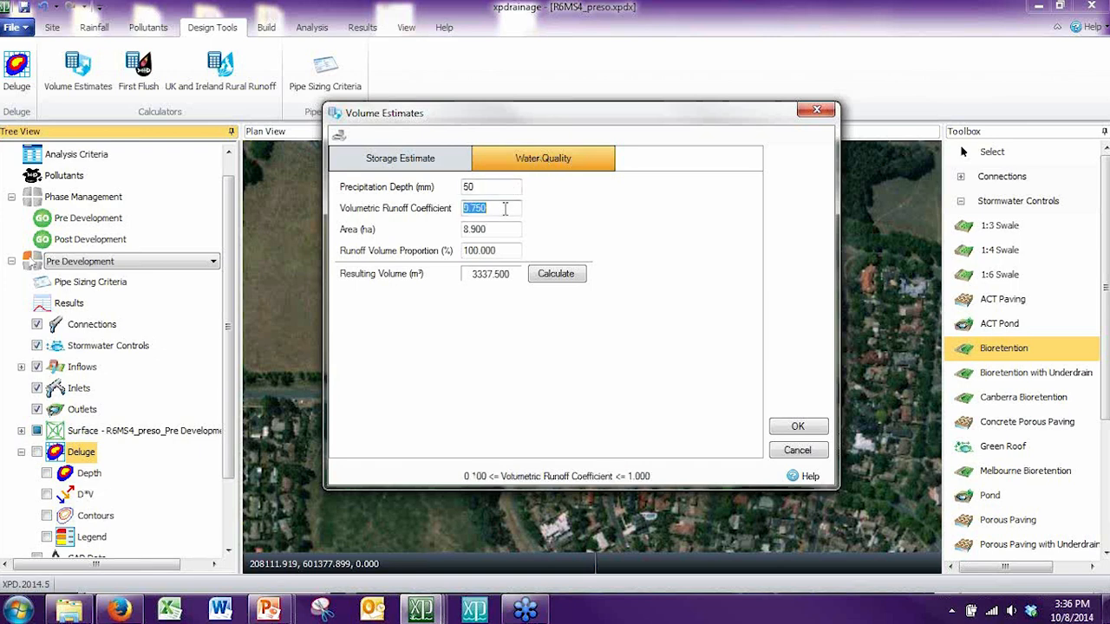
left_click(513, 252)
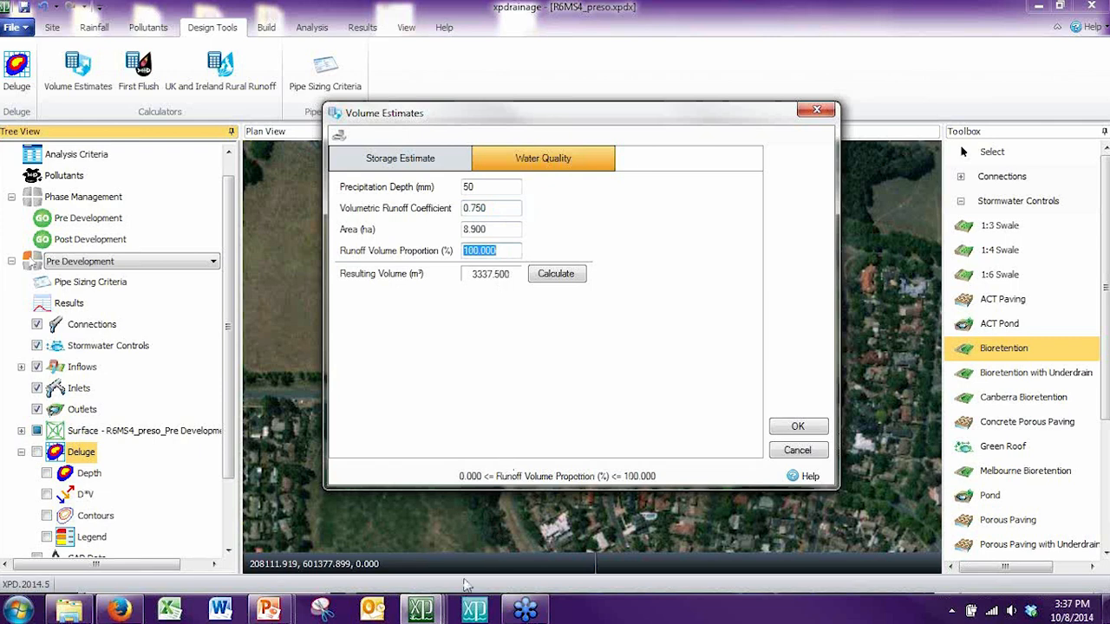
mouse_move(433, 611)
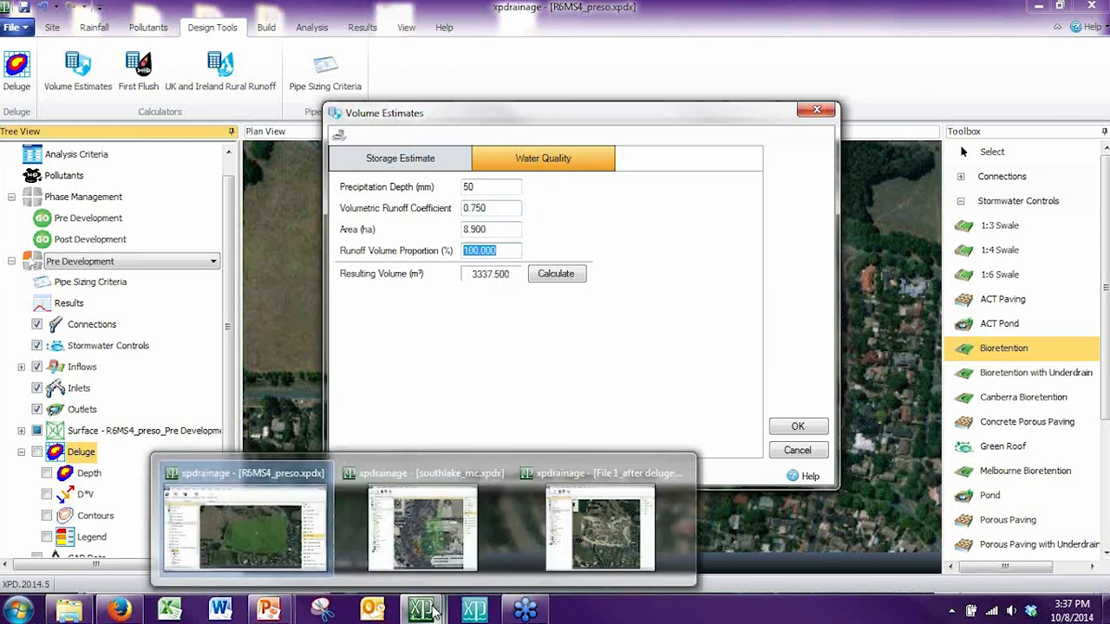
left_click(510, 251)
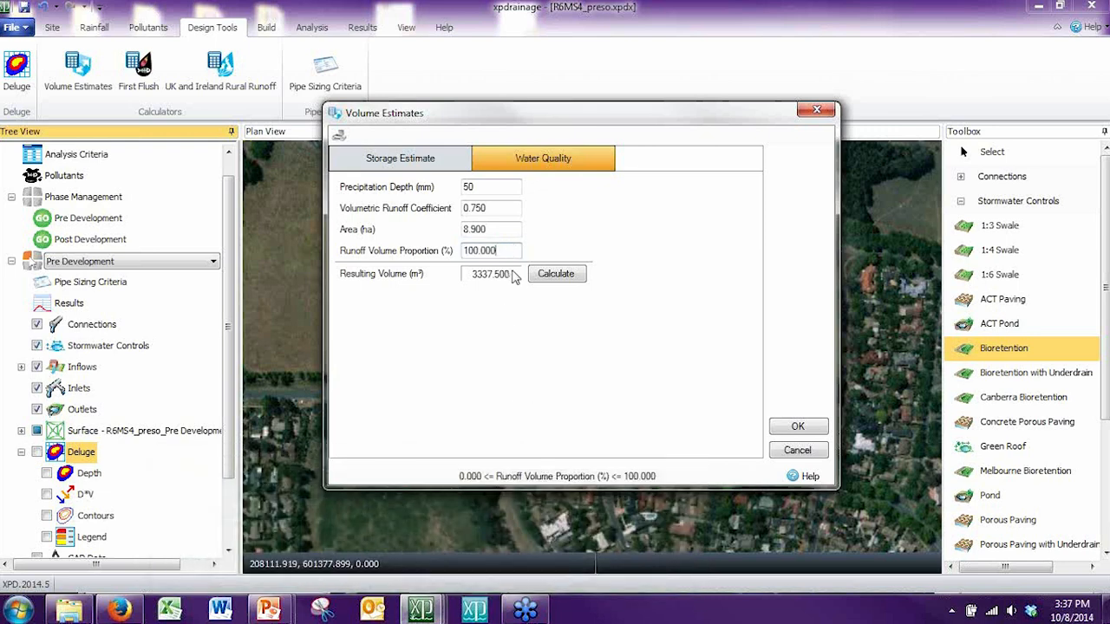
Step: Leave the volume estimates and switch to the plan view of the southlake_mc.xpdx project
mouse_move(423, 611)
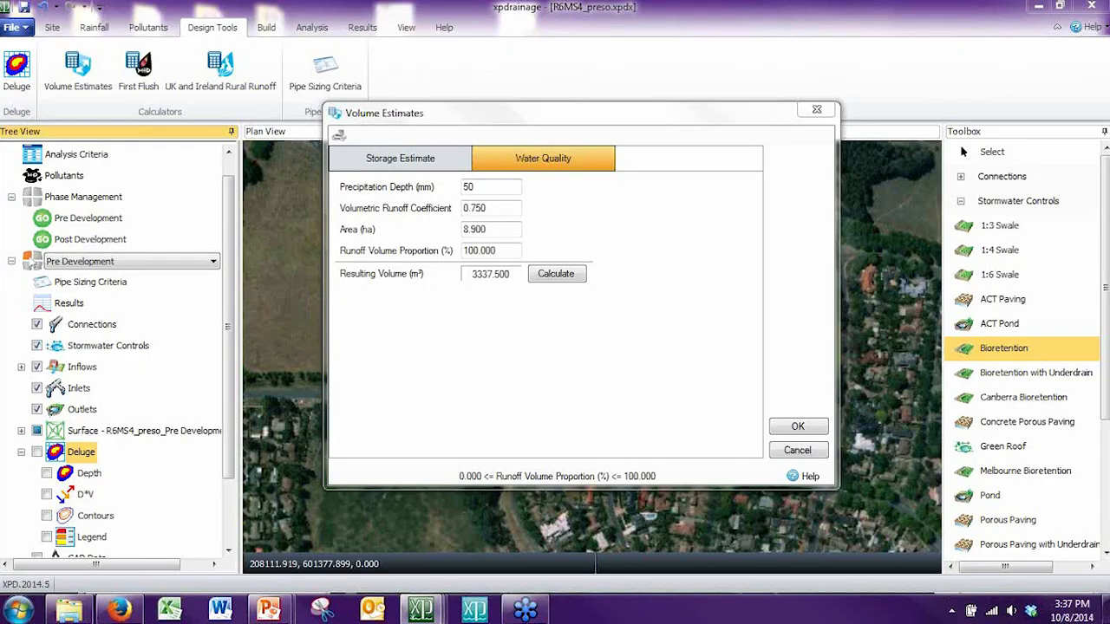
left_click(799, 459)
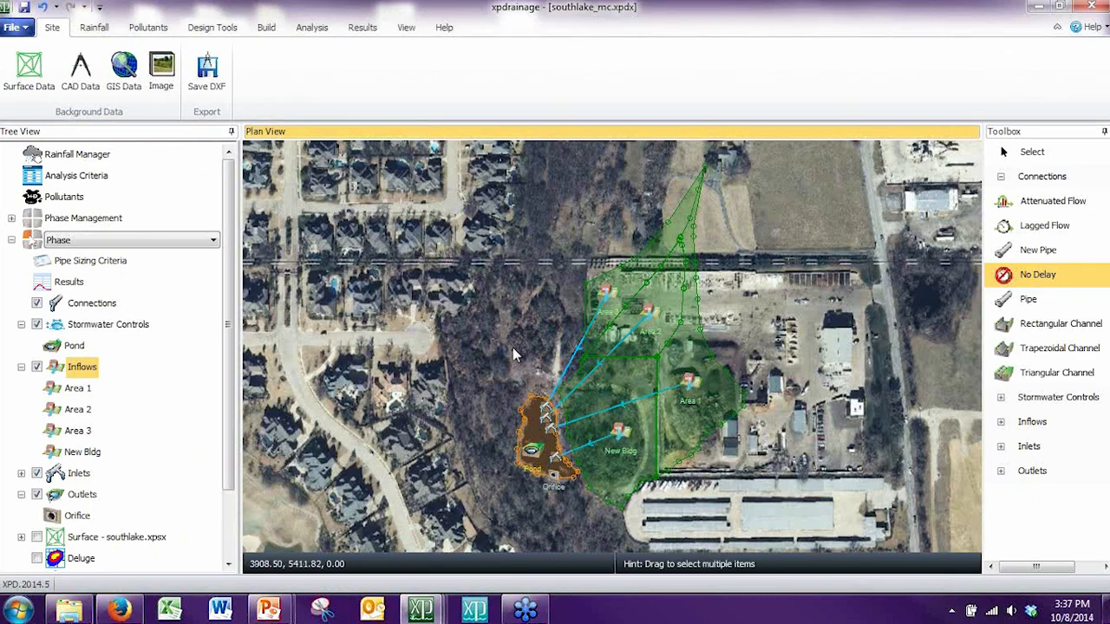
left_click(504, 379)
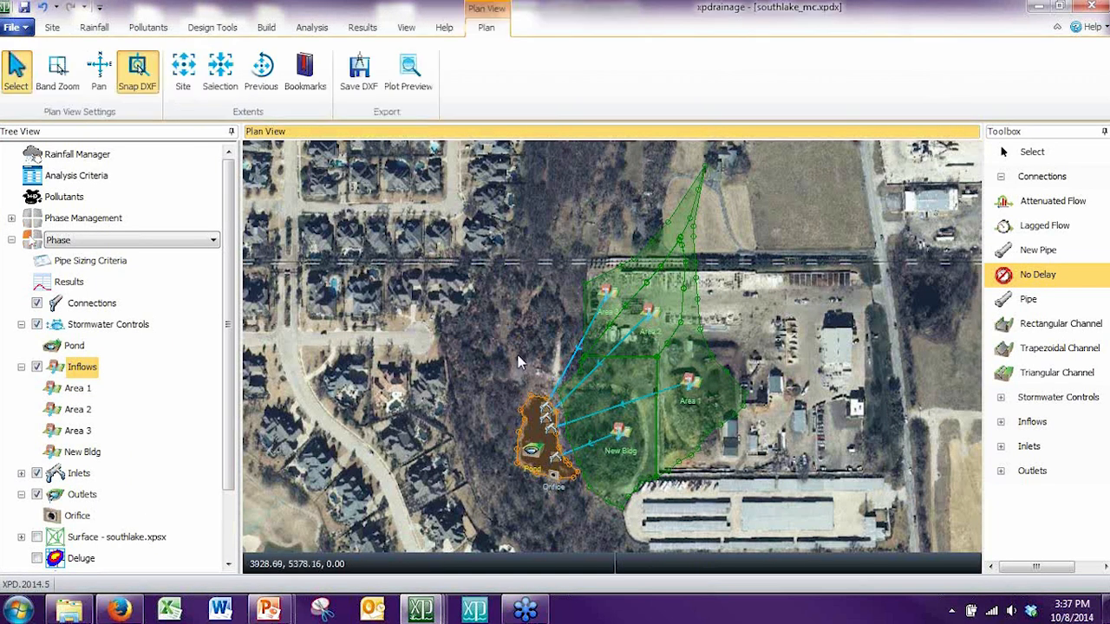
Step: Examine the pond, its connected inflow areas and the New Bldg inflow area in the plan view
left_click_drag(518, 355, 516, 352)
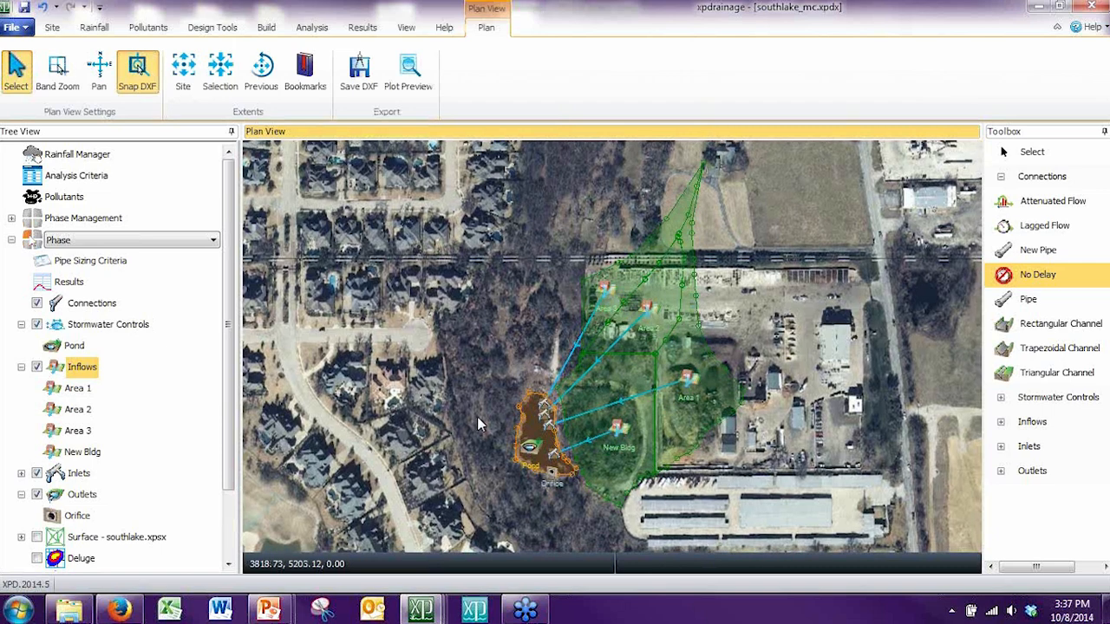
scroll(477, 416, "up", 1)
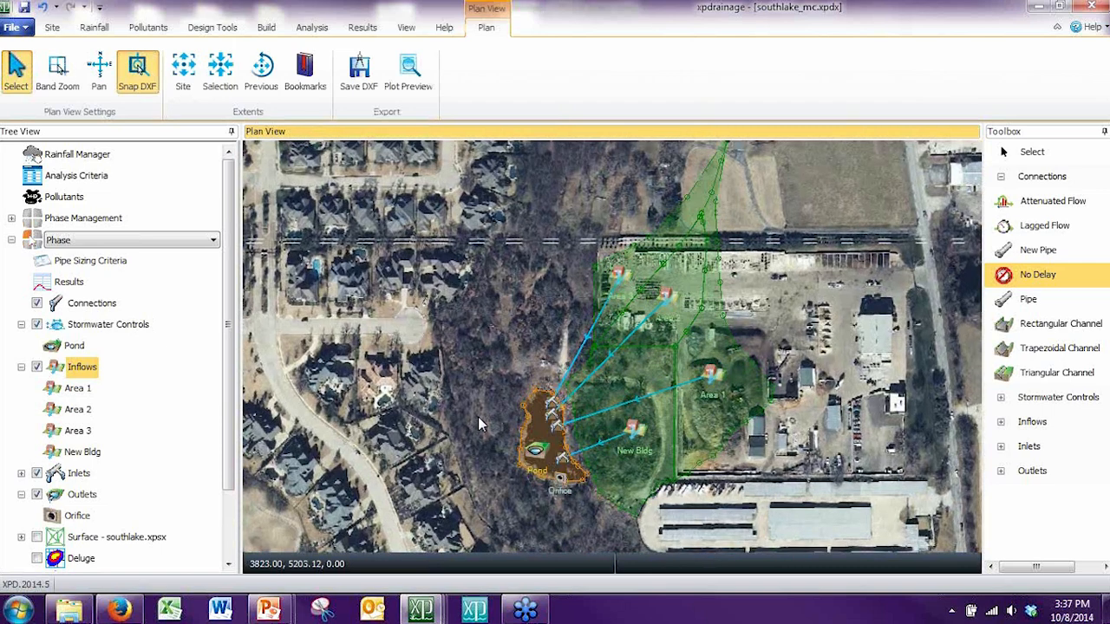
scroll(477, 416, "up", 1)
left_click_drag(479, 411, 488, 357)
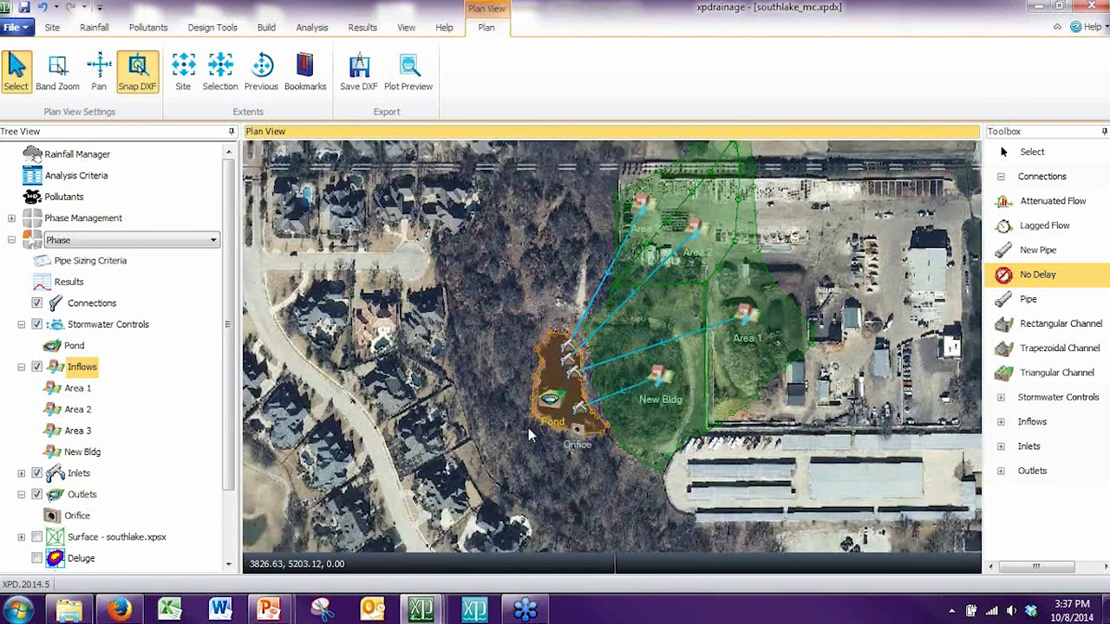
scroll(528, 434, "up", 1)
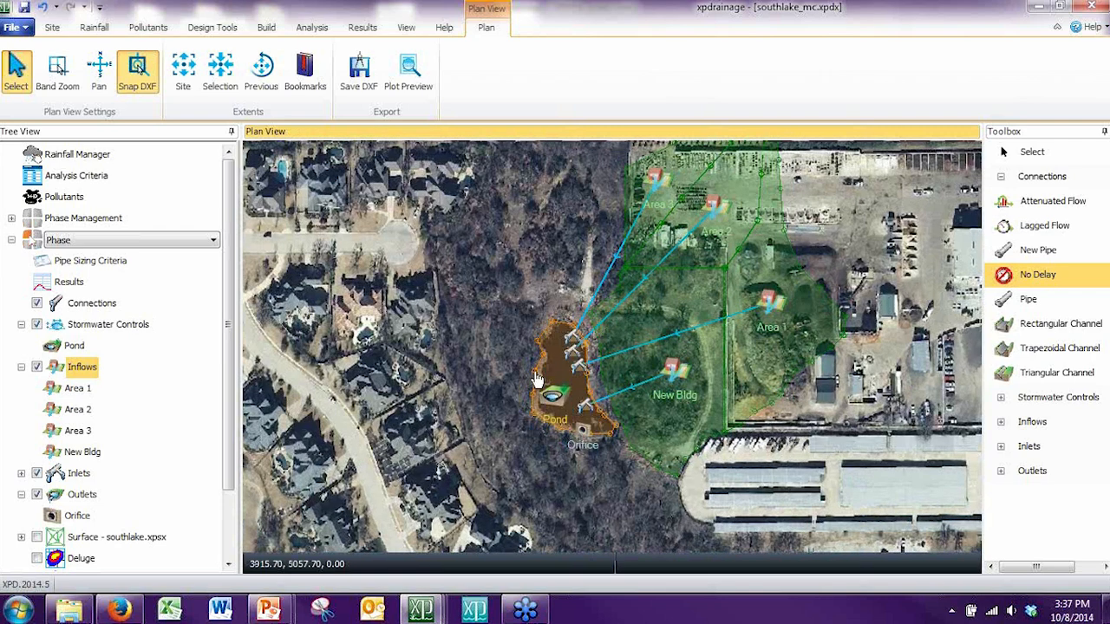
left_click(698, 393)
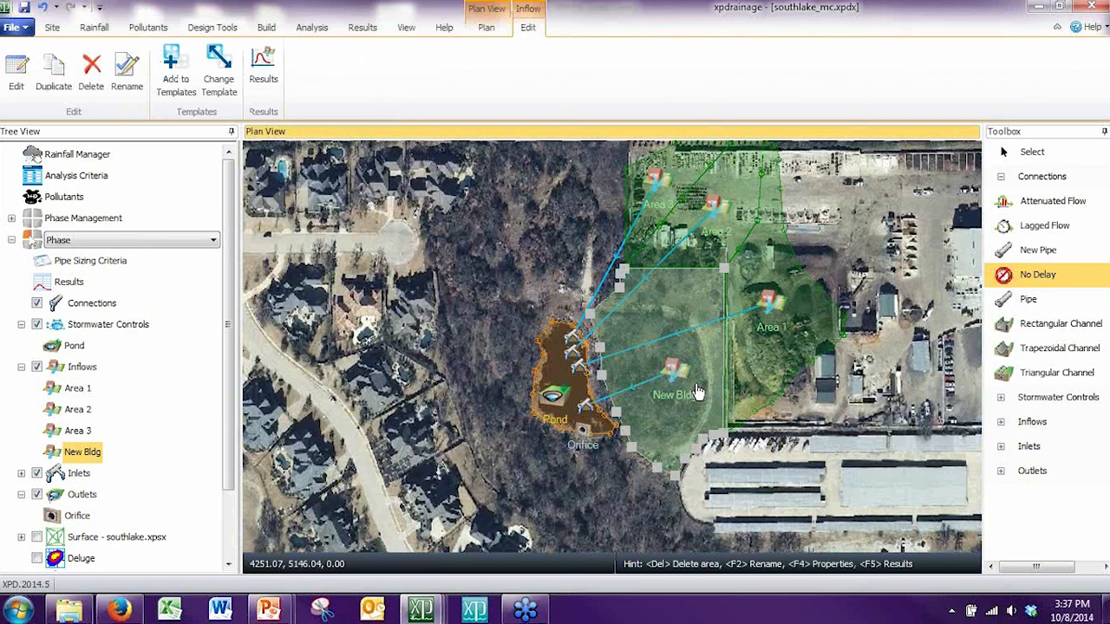
left_click(493, 397)
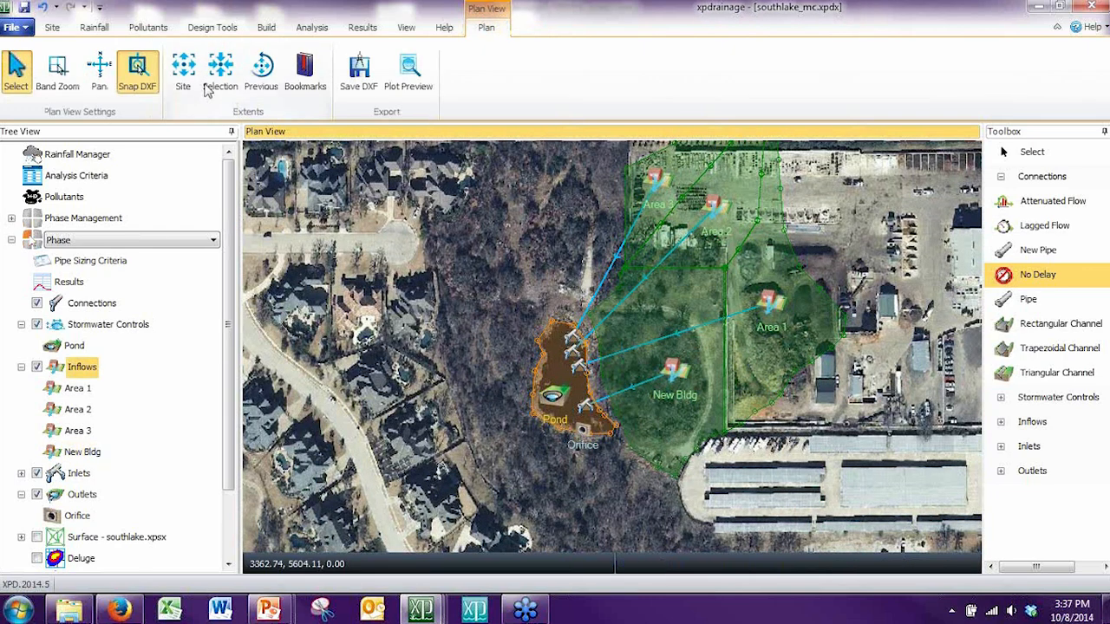
Step: Calculate the water quality volume in Volume Estimates from the existing inputs and keep the changes
left_click(208, 27)
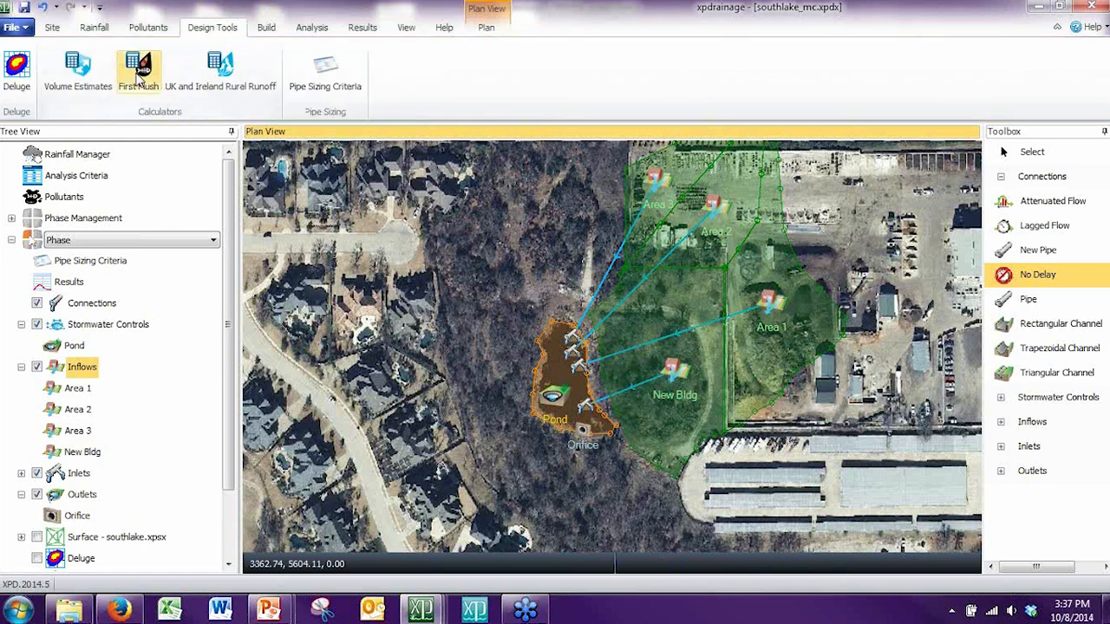
left_click(78, 69)
left_click(485, 156)
left_click(501, 191)
left_click(497, 205)
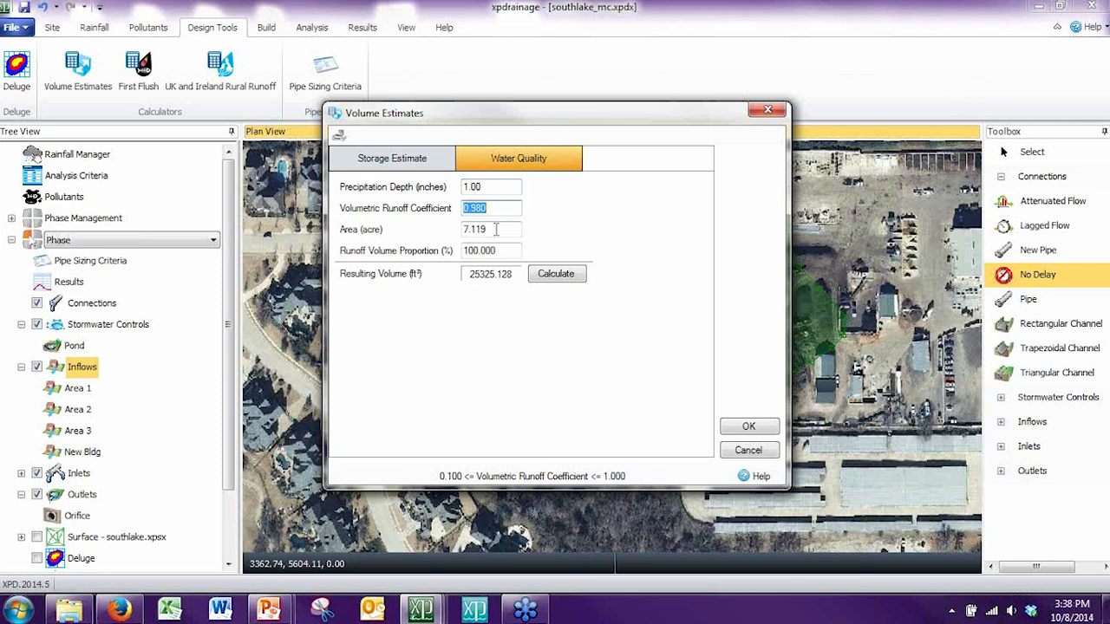
left_click(496, 229)
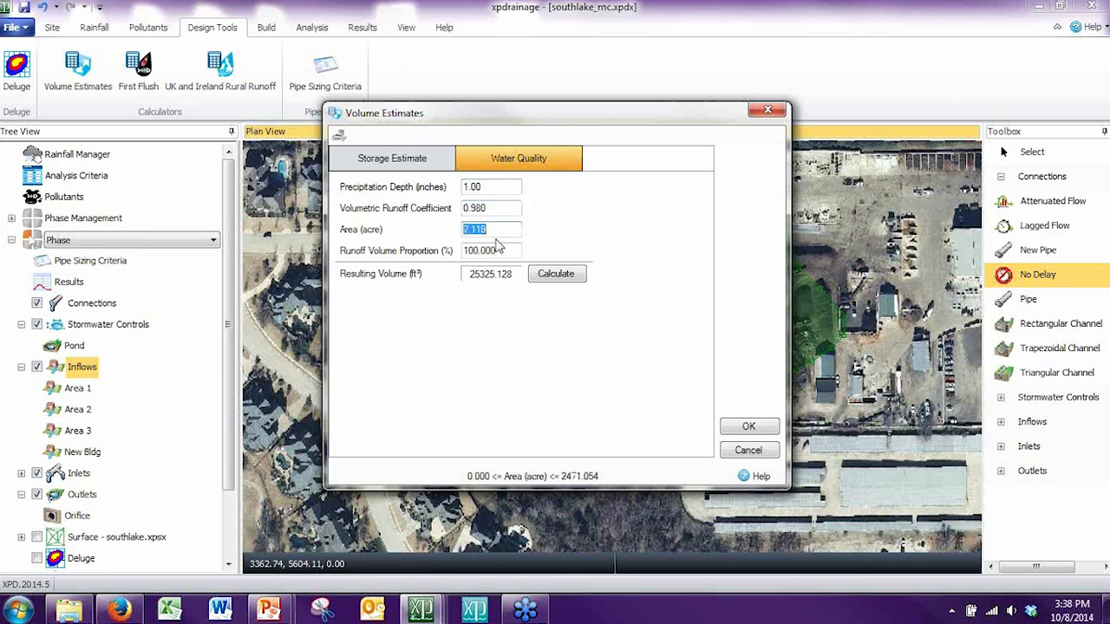
left_click(563, 274)
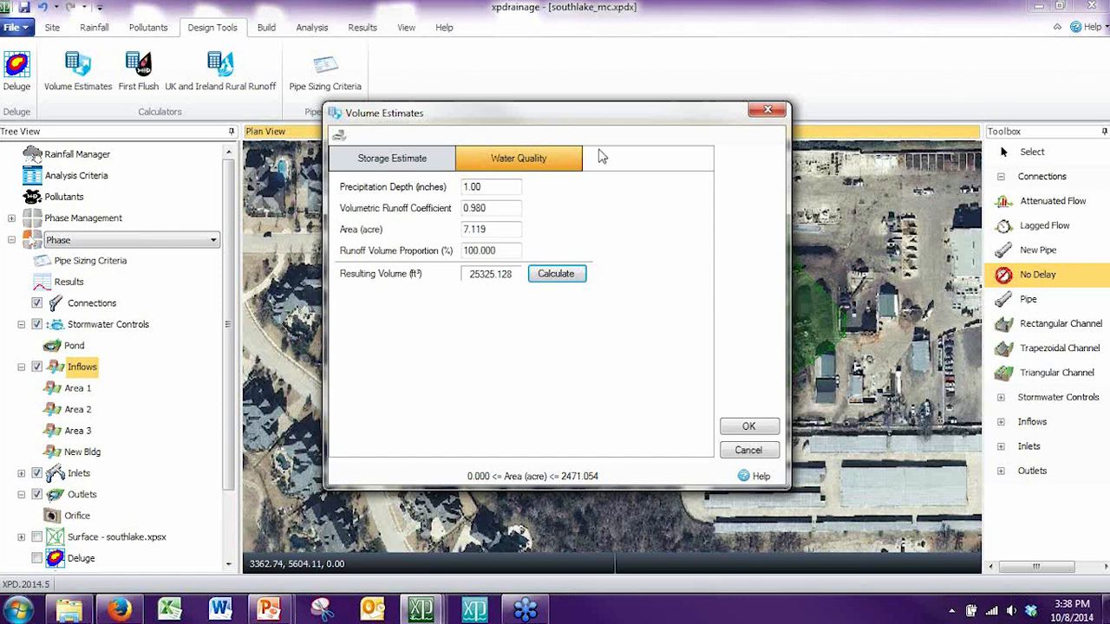
left_click(767, 112)
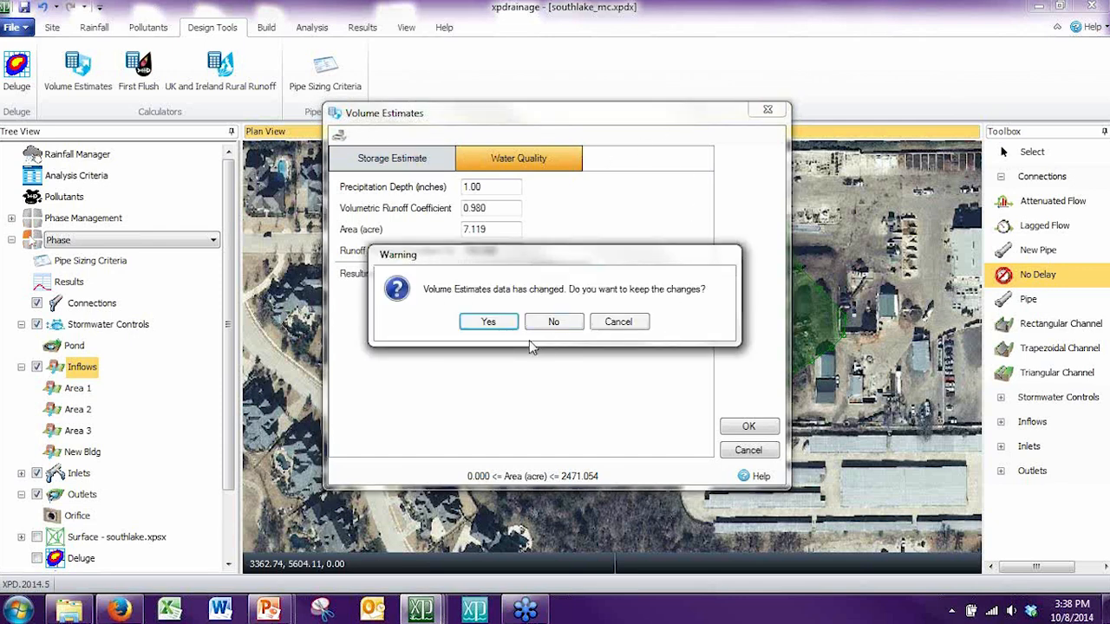
left_click(490, 342)
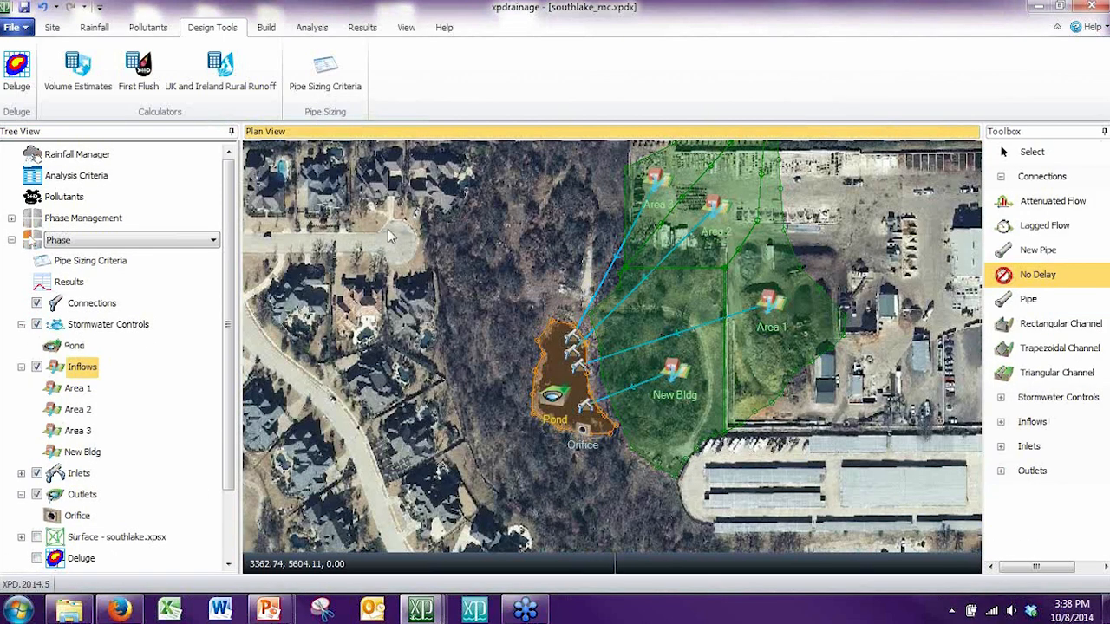
Step: Examine the First Flush calculator inputs with Assume inflow from design turned off, and discard the change
left_click(140, 76)
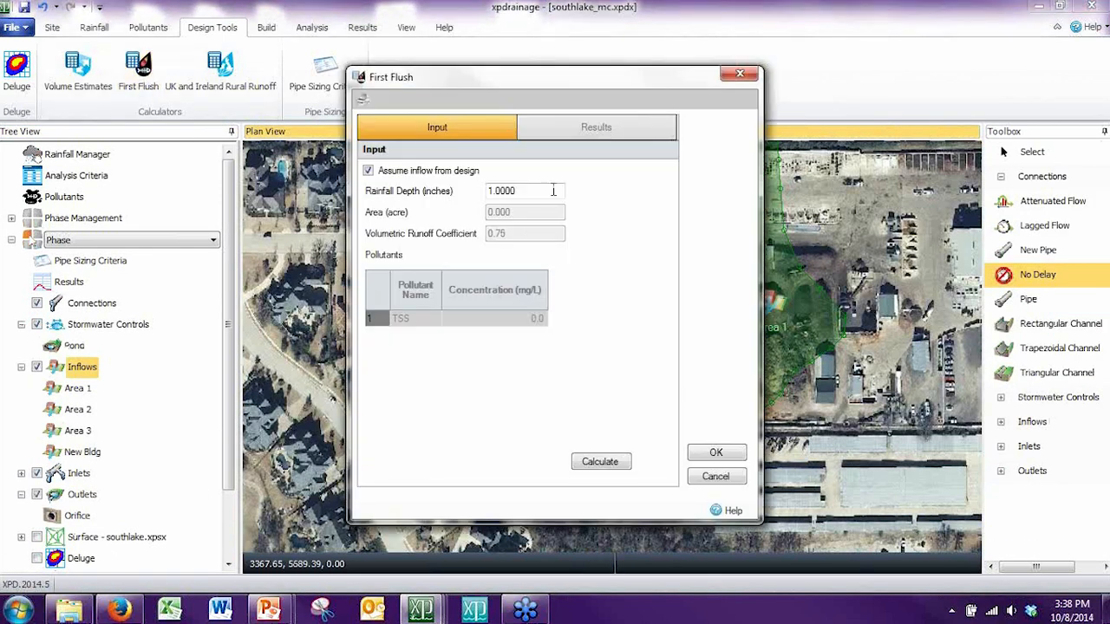
left_click_drag(528, 93, 573, 134)
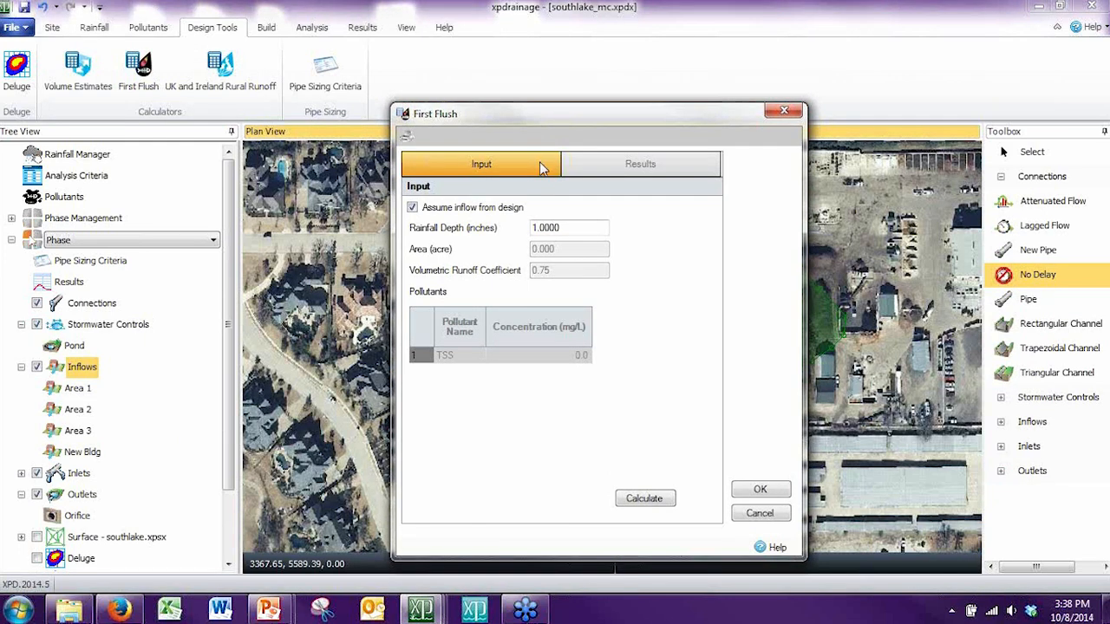
left_click(491, 211)
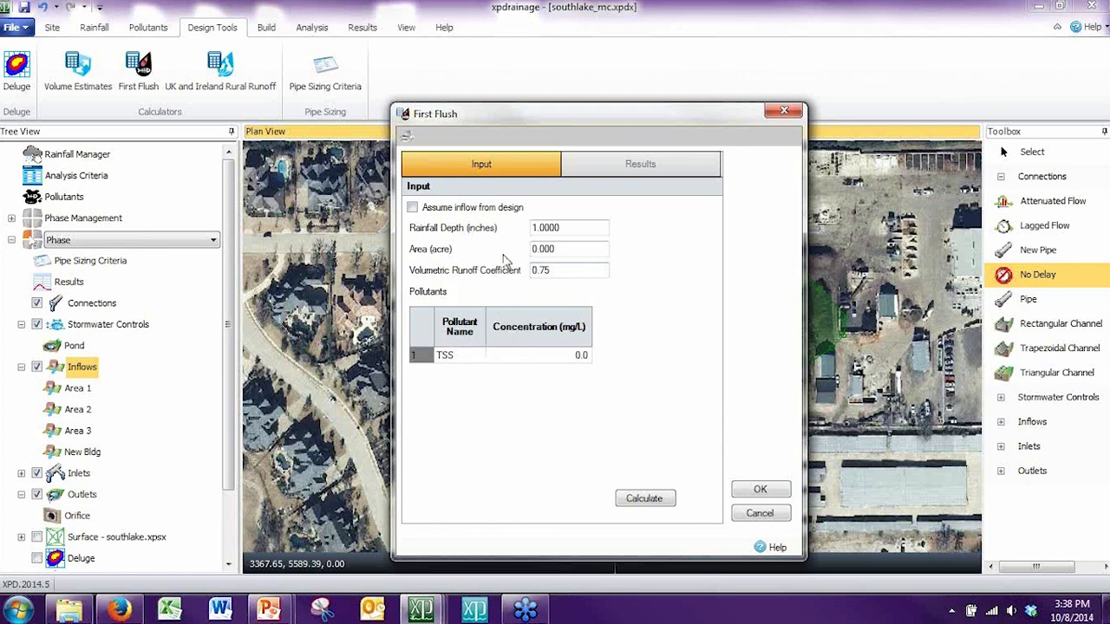
left_click(771, 513)
left_click(558, 323)
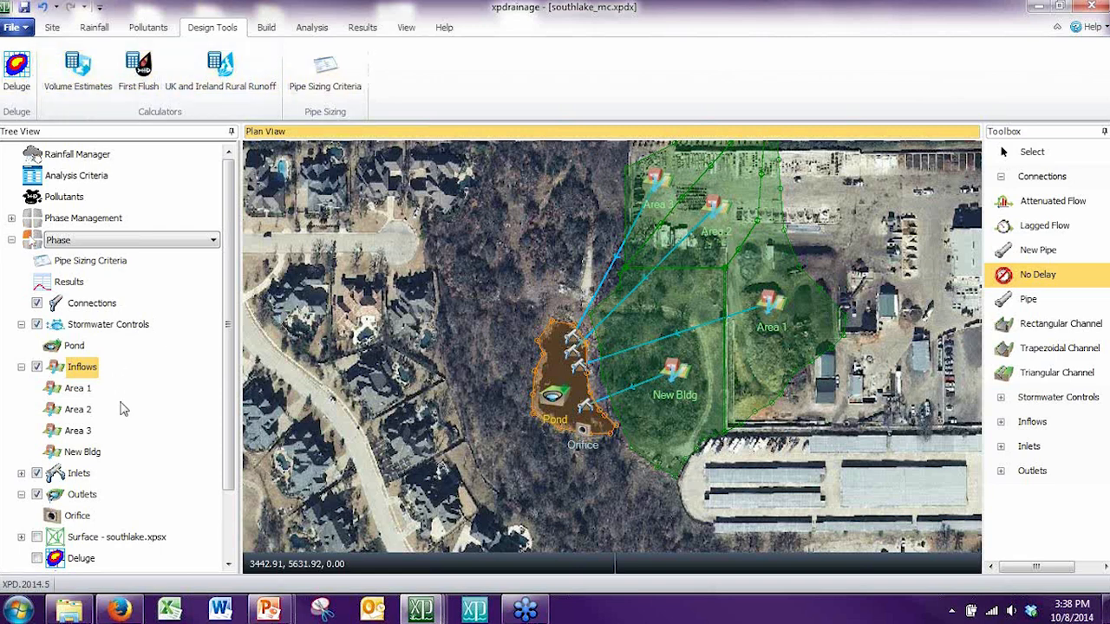
left_click(541, 260)
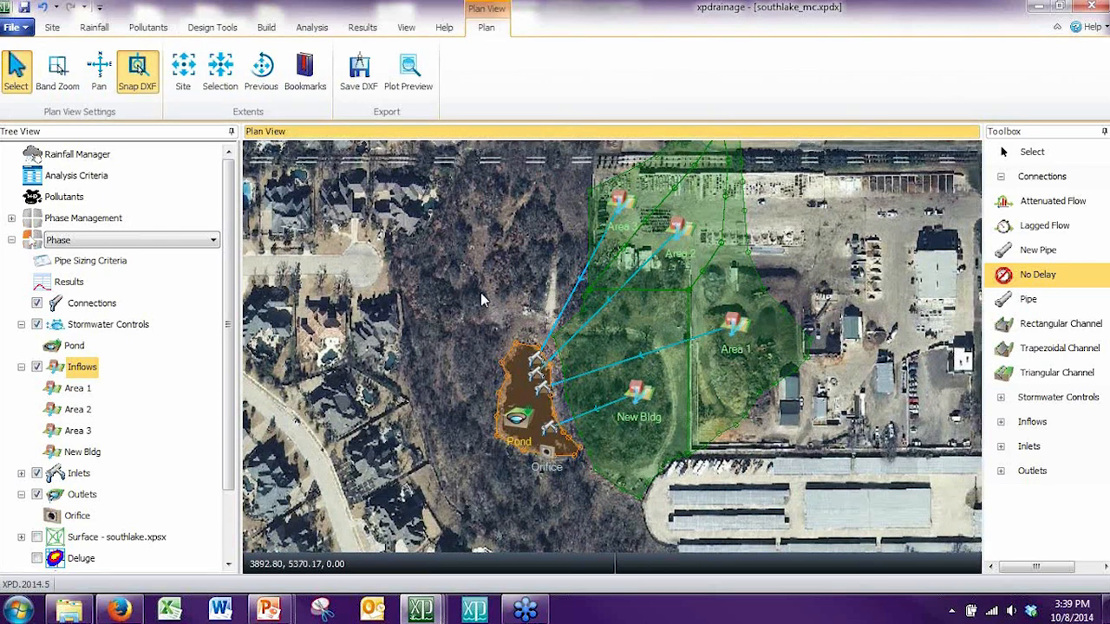
scroll(480, 293, "down", 1)
left_click_drag(480, 270, 470, 299)
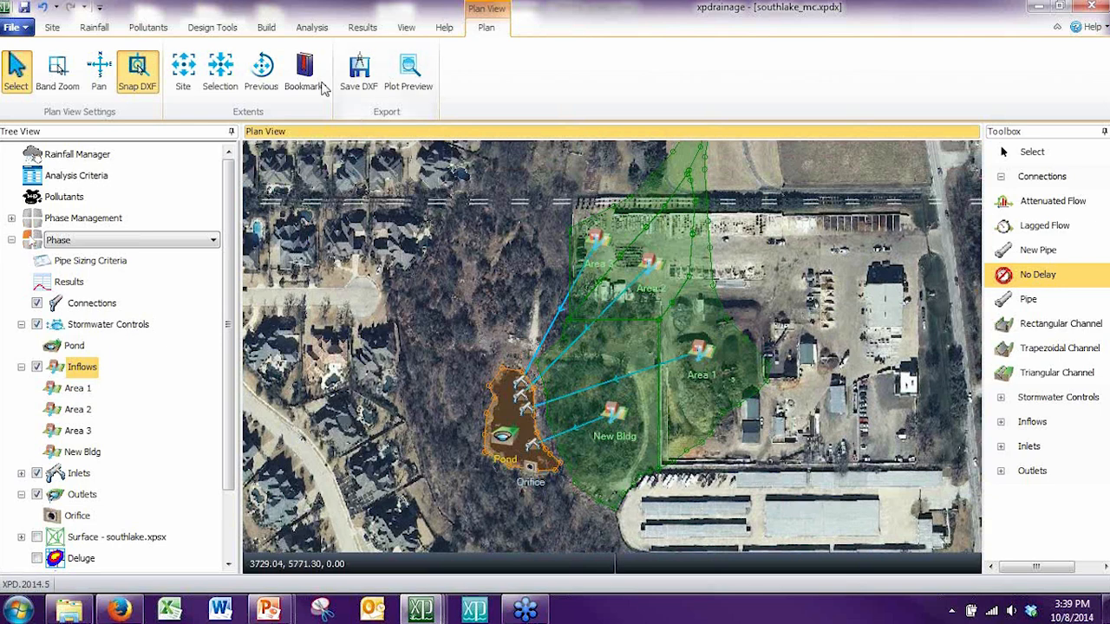
left_click(266, 27)
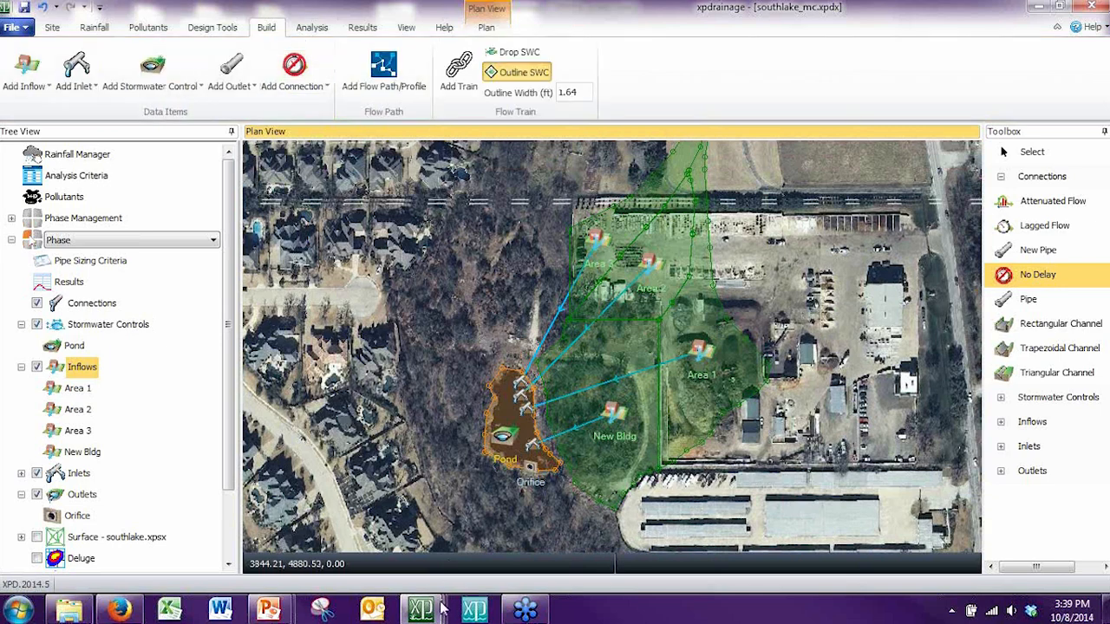
Step: Switch to the File 1_after deluge.xpdx project and check which phases it offers
mouse_move(440, 609)
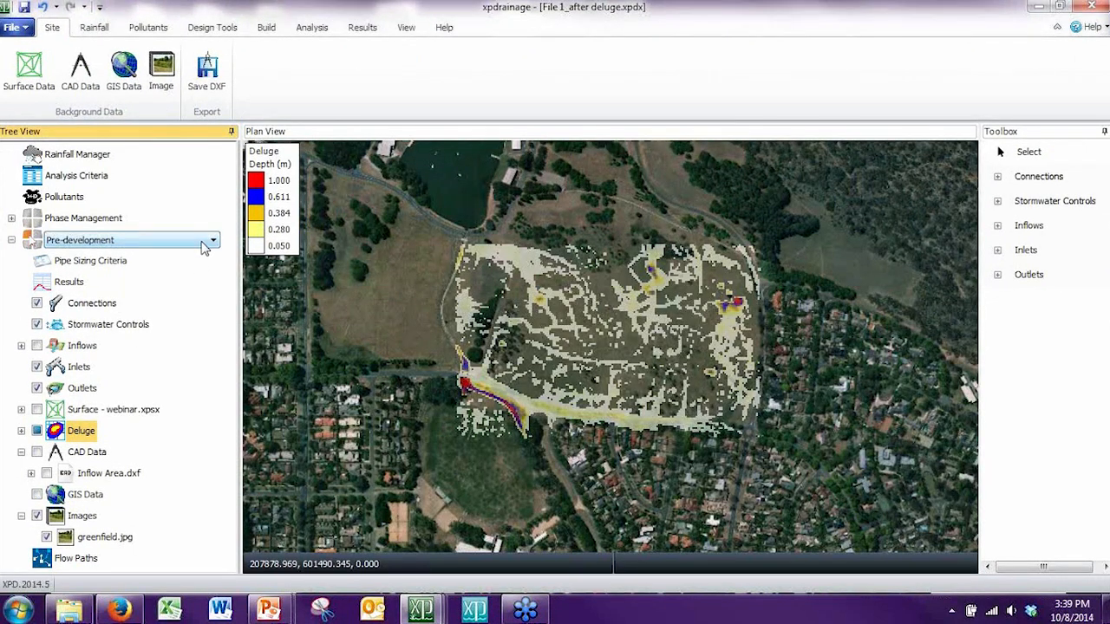
left_click(203, 245)
left_click(204, 252)
Step: Accept the open volume estimates in the R6MS4_preso.xpdx project and switch it to the Post Development phase
mouse_move(429, 612)
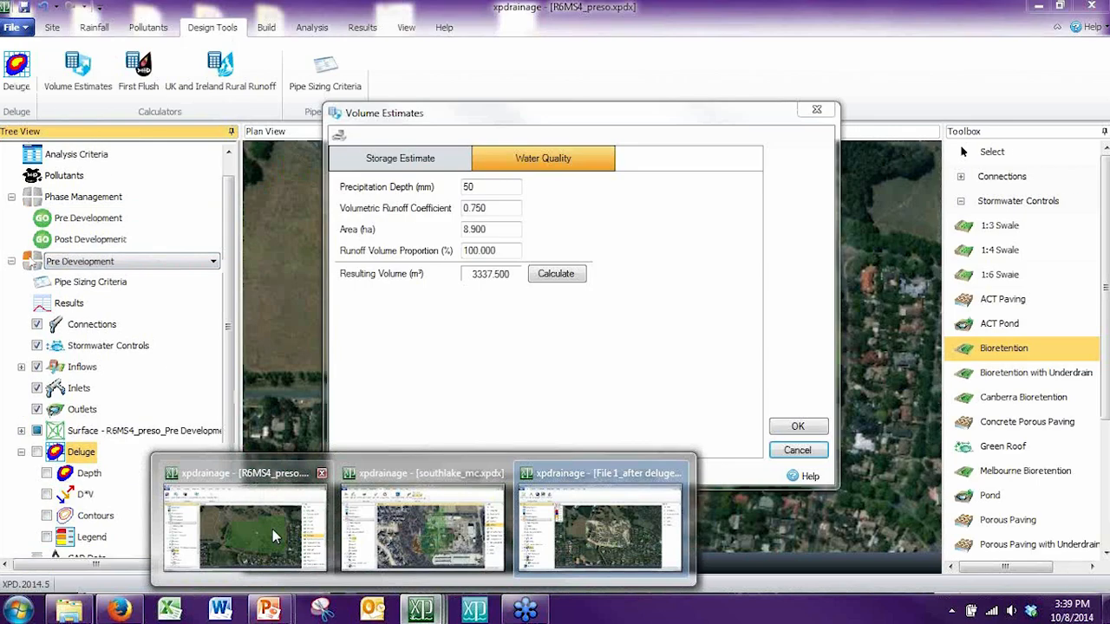
left_click(273, 531)
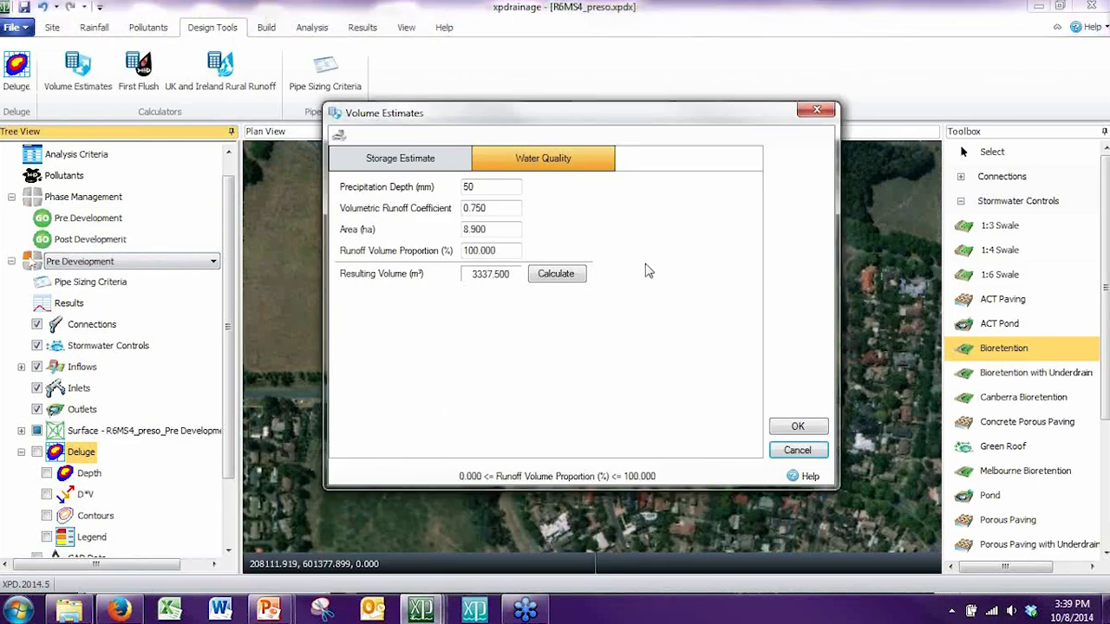
left_click(795, 427)
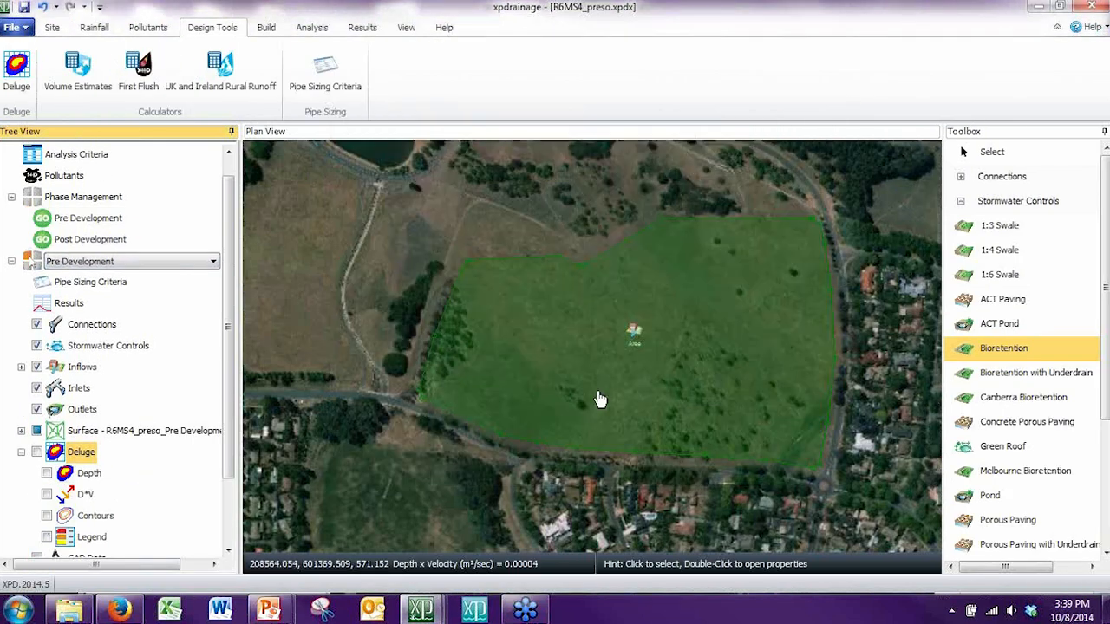
left_click(155, 261)
left_click(144, 282)
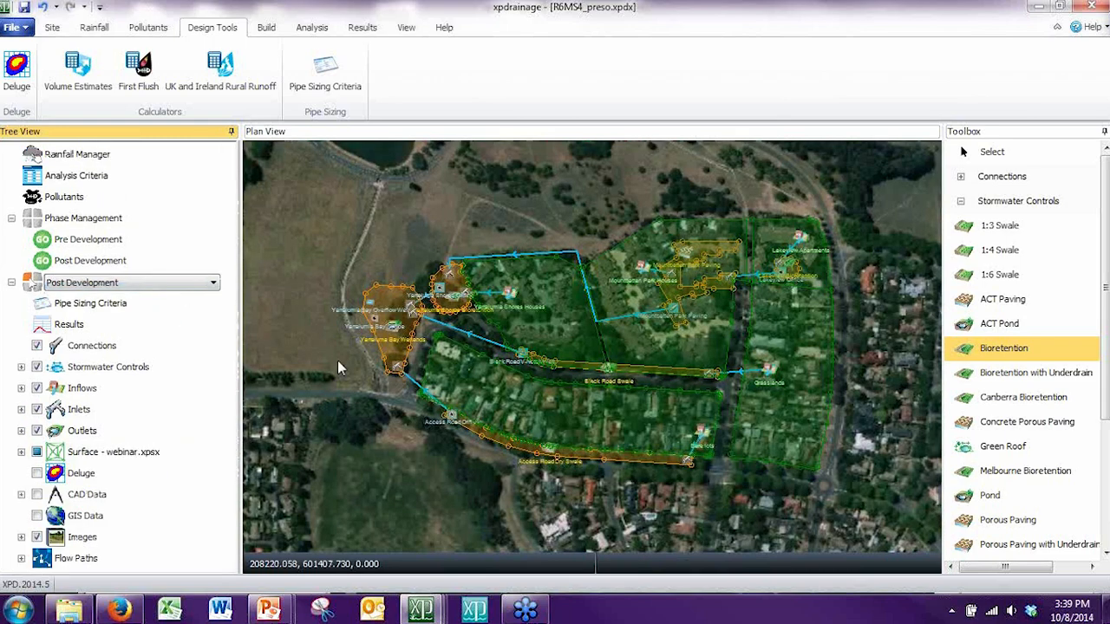
Step: Examine how the Post Development inflows drain through the Black Road and Access Road swales and bioretention to the Yarralumla Bay wetlands
left_click(337, 368)
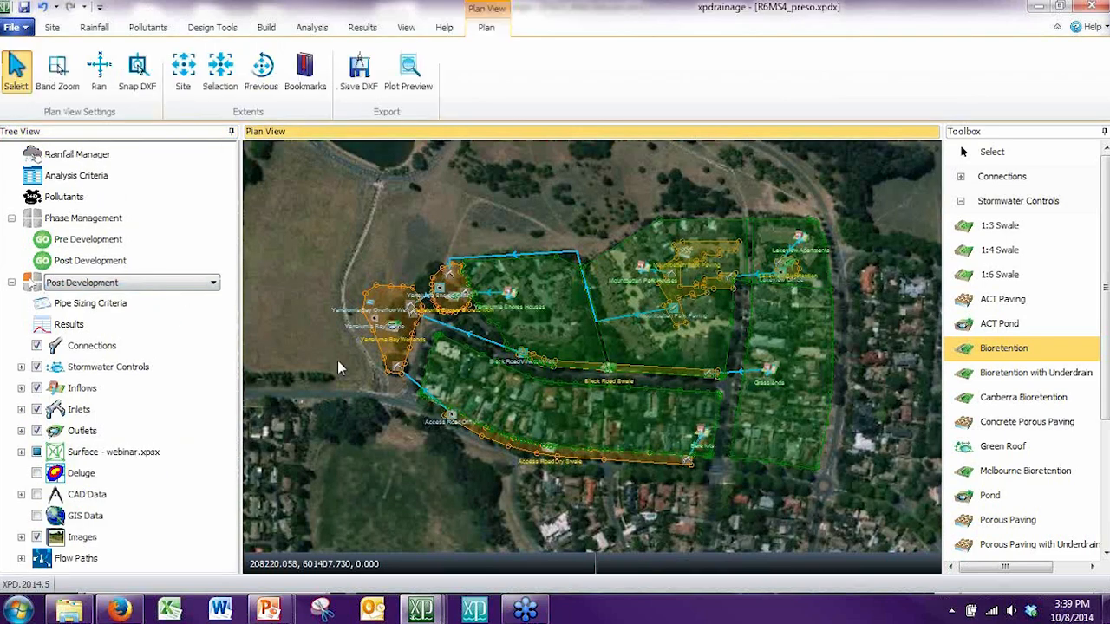
left_click(266, 27)
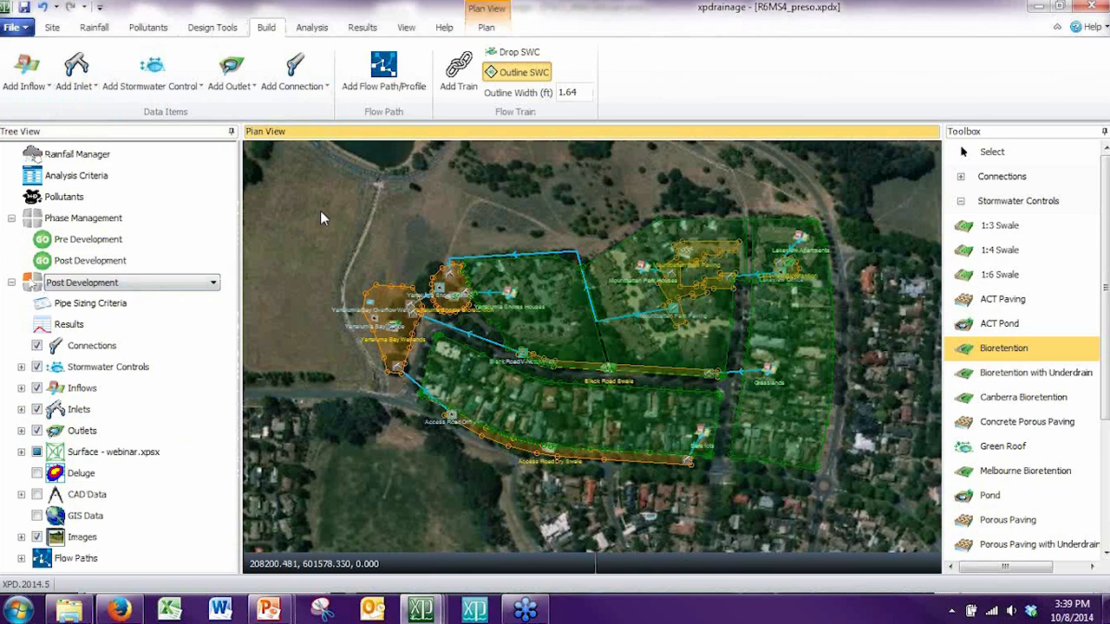
left_click(372, 228)
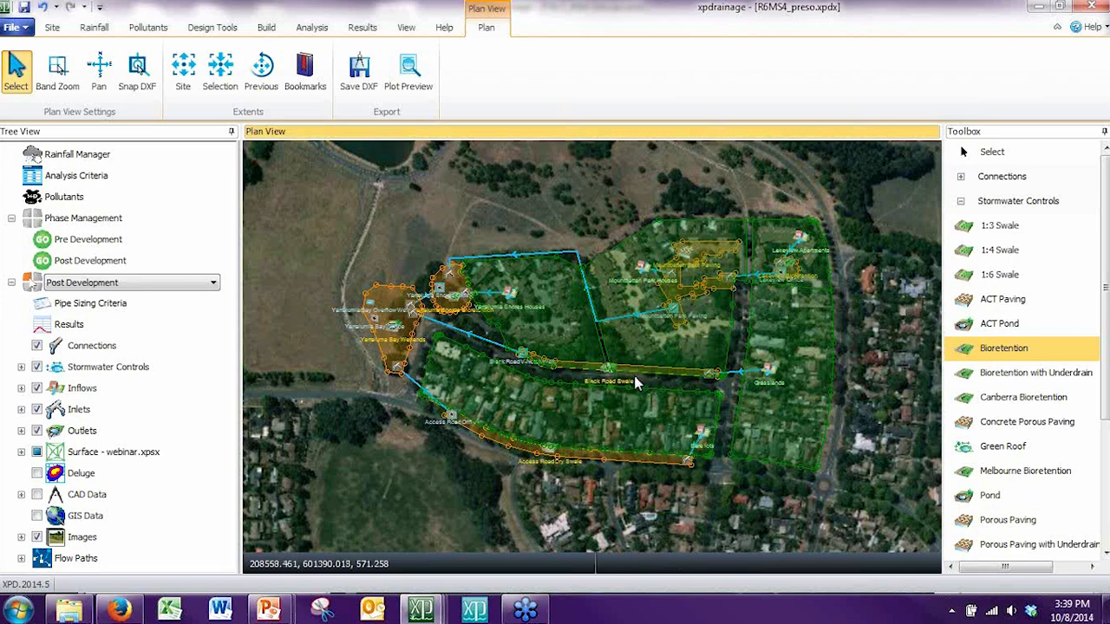
scroll(635, 382, "up", 2)
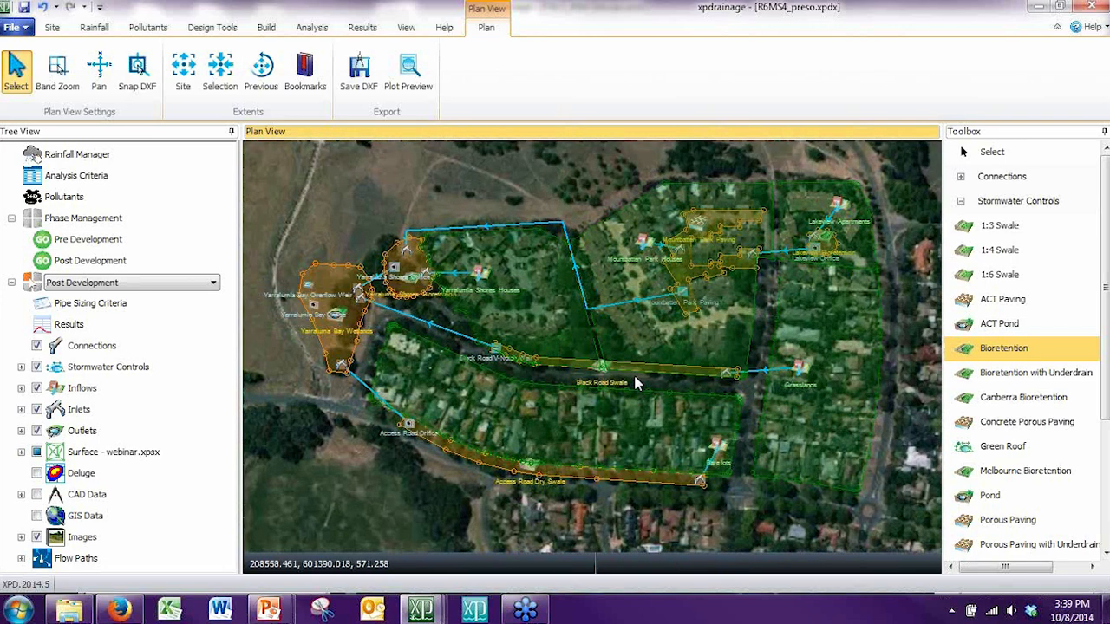
scroll(635, 382, "up", 1)
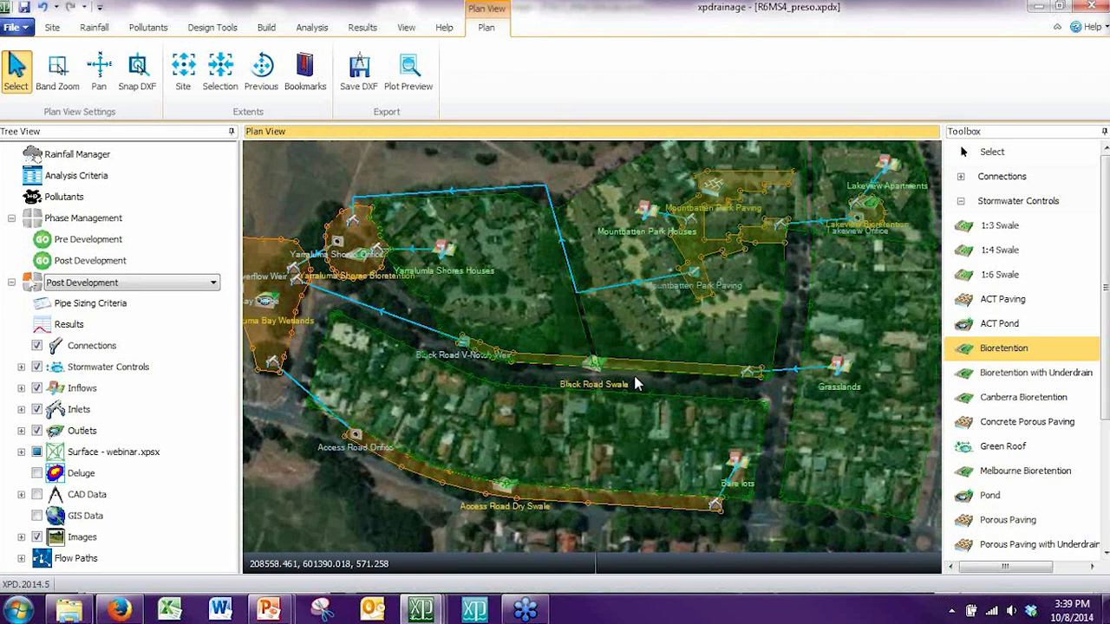
scroll(634, 383, "up", 1)
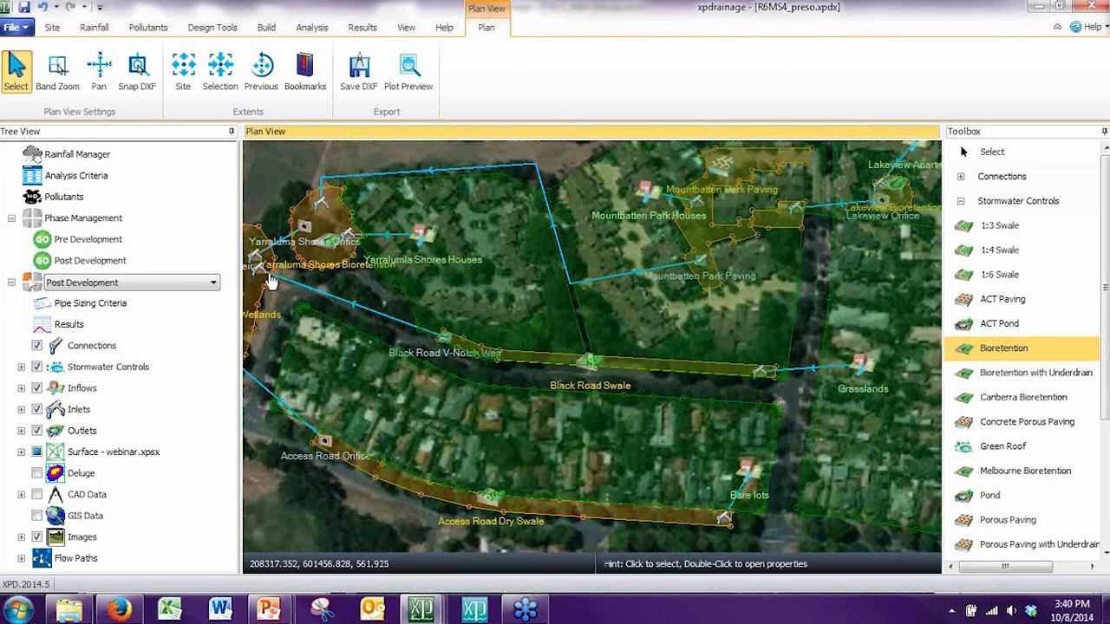
left_click_drag(442, 330, 550, 325)
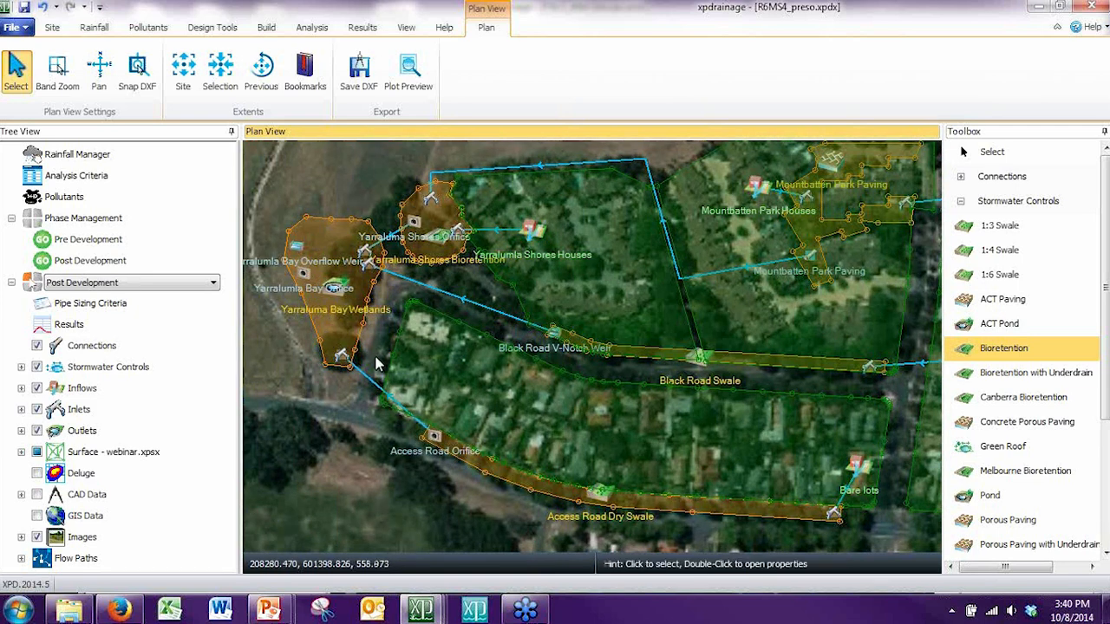
left_click_drag(776, 421, 750, 417)
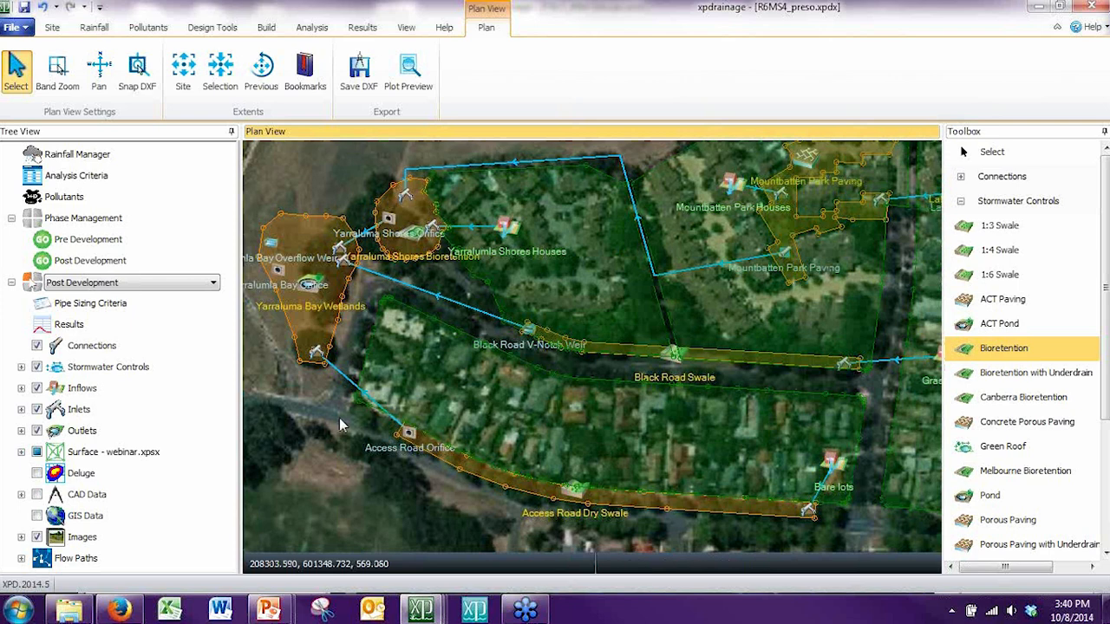
Step: Review the Post Development analysis criteria, including the Yarralumla Rainfall and First Flush settings, and accept them
left_click(321, 34)
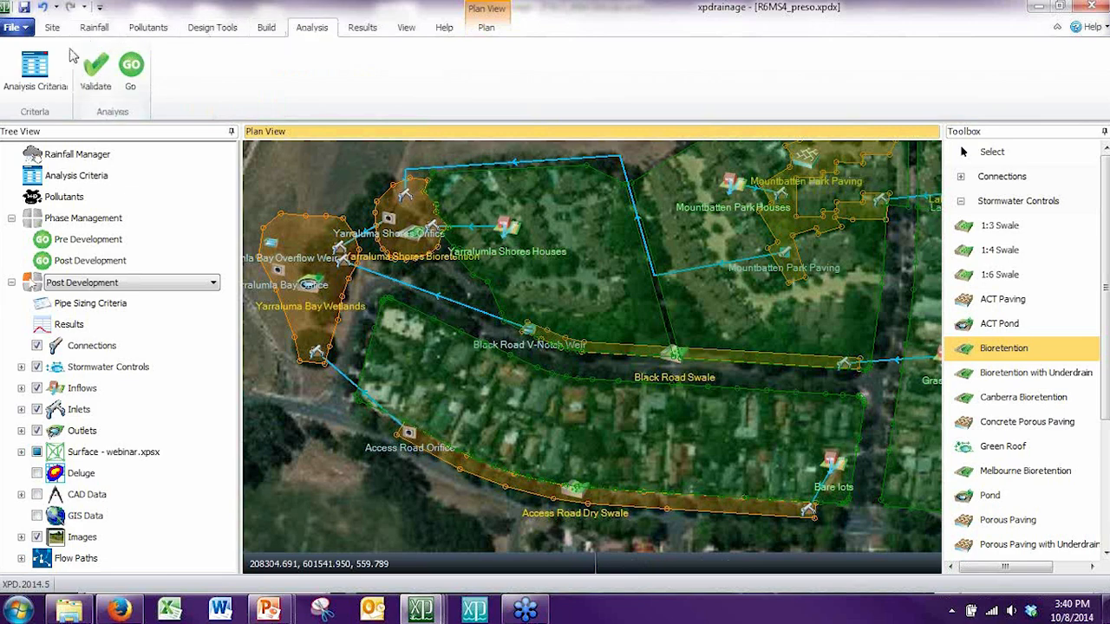
left_click(33, 74)
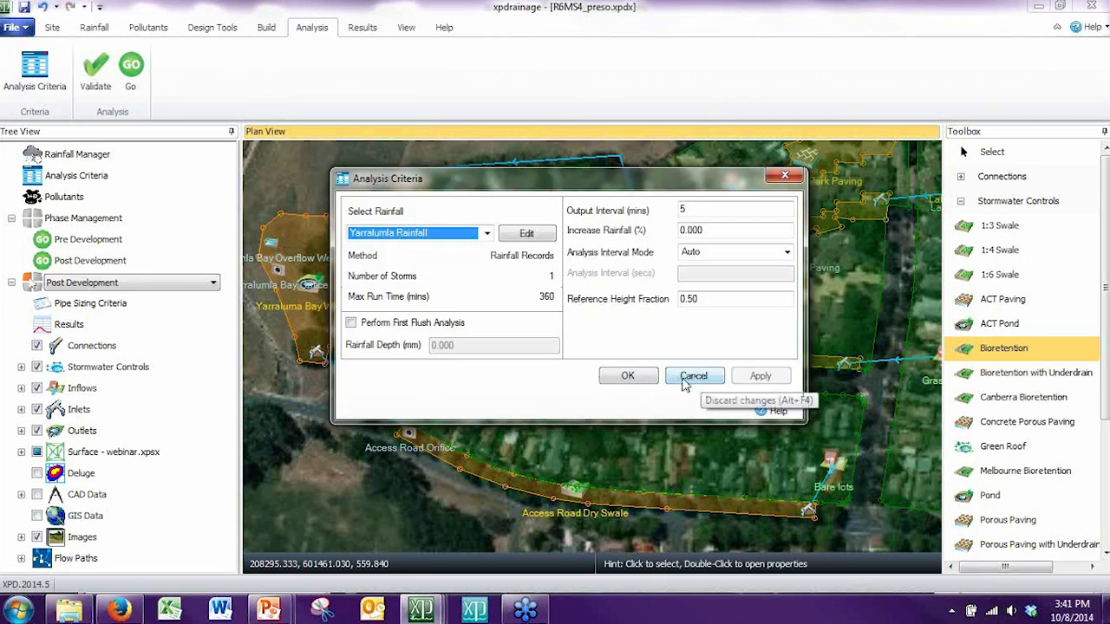
left_click(631, 379)
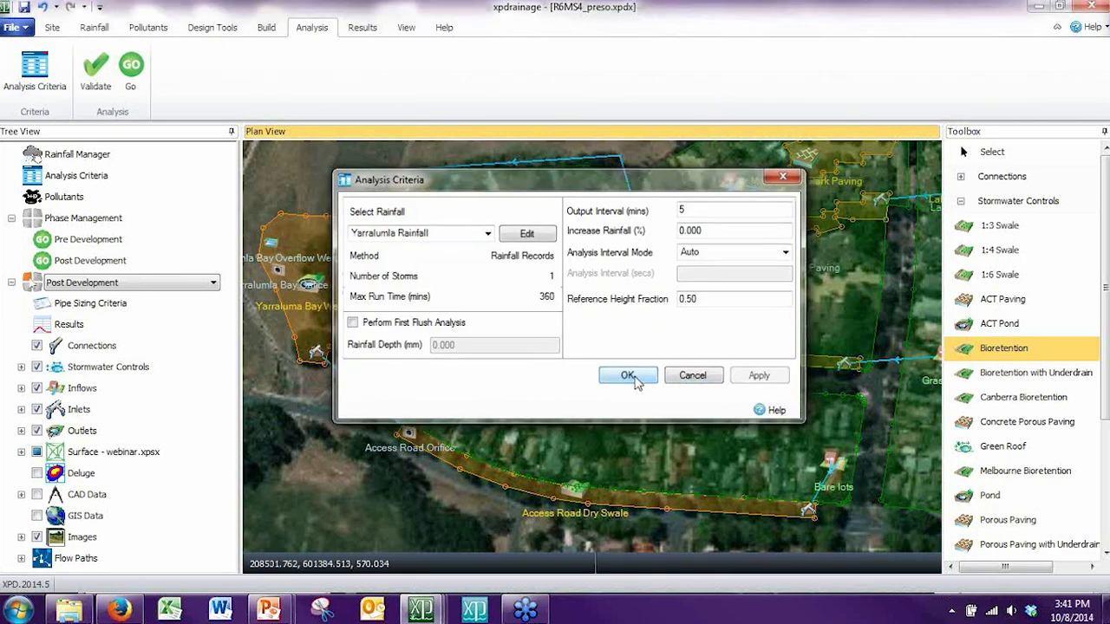
Step: Validate and analyse the Post Development model, and review the All Stormwater Controls results summary
left_click(94, 80)
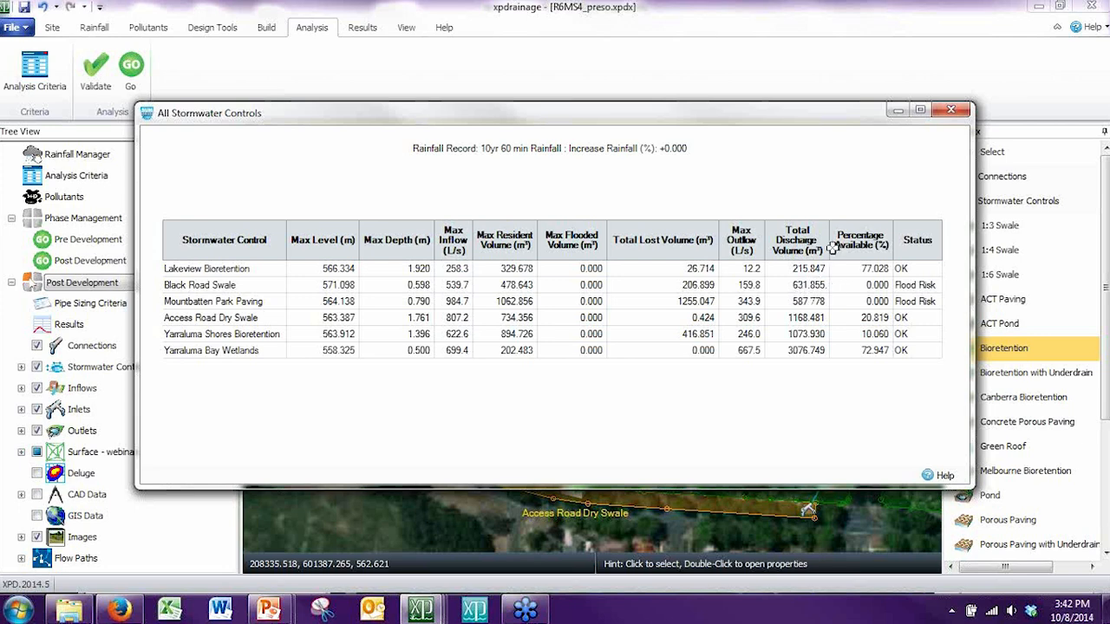
left_click(951, 111)
Step: Check which individual inflows and stormwater controls have analysis results available
left_click(363, 28)
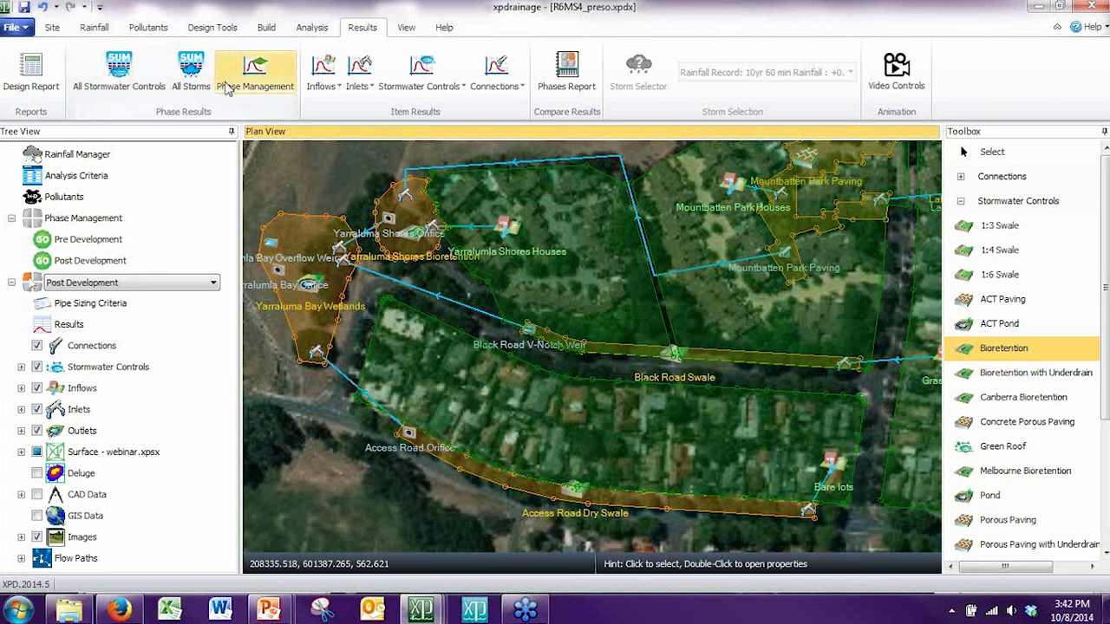
left_click(336, 87)
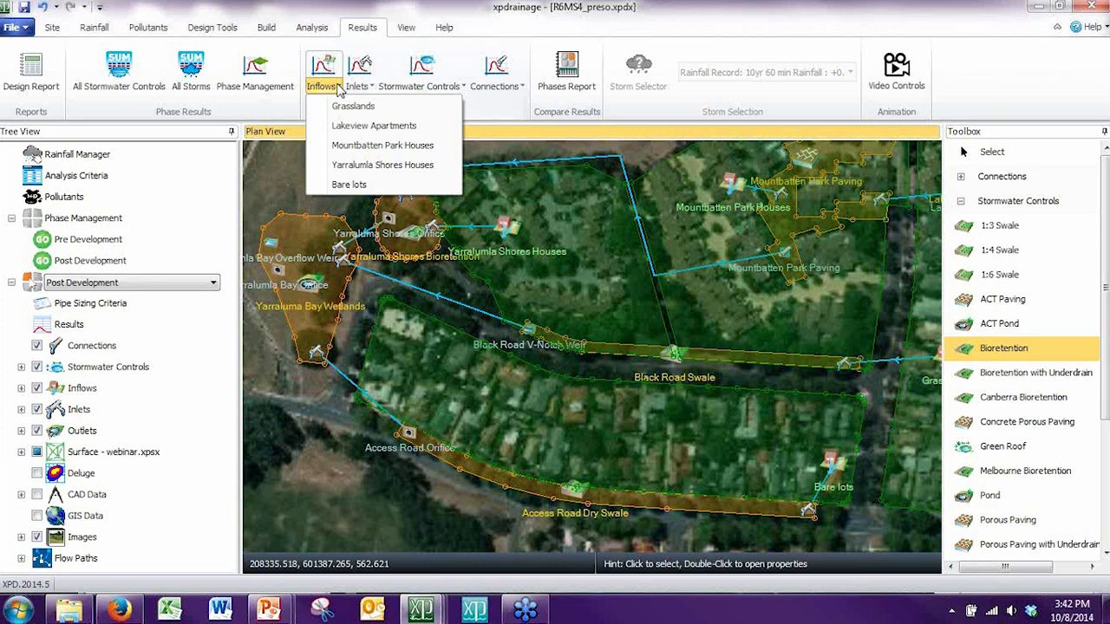
left_click(438, 87)
left_click(444, 88)
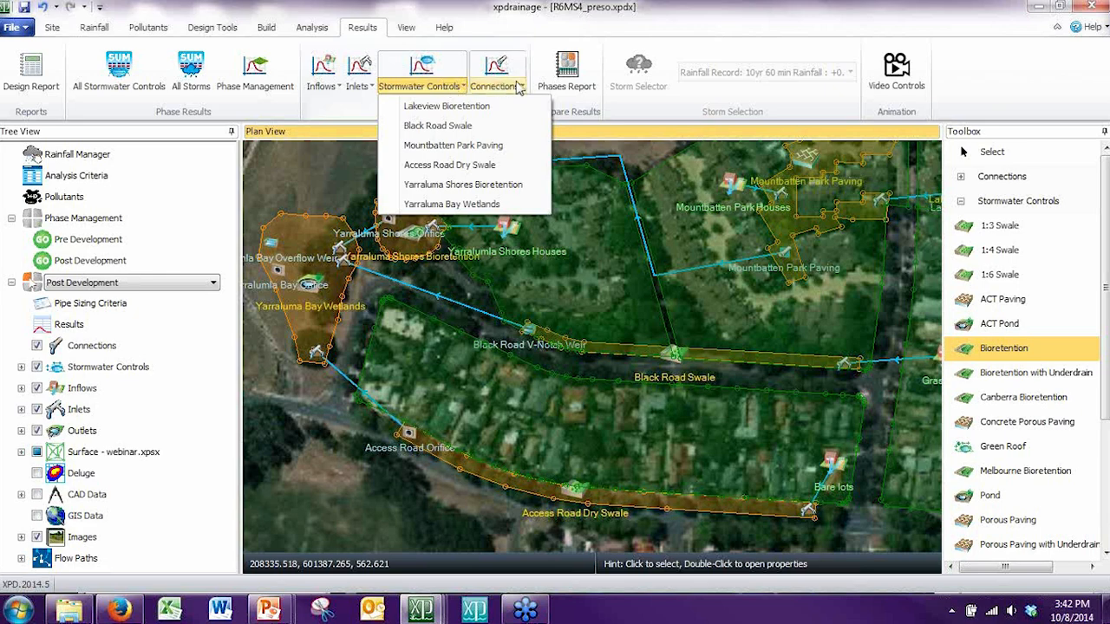
Step: Generate a Phases Report preview comparing Pre and Post Development for the 10yr 60 min rainfall and all three pollutants
left_click(566, 70)
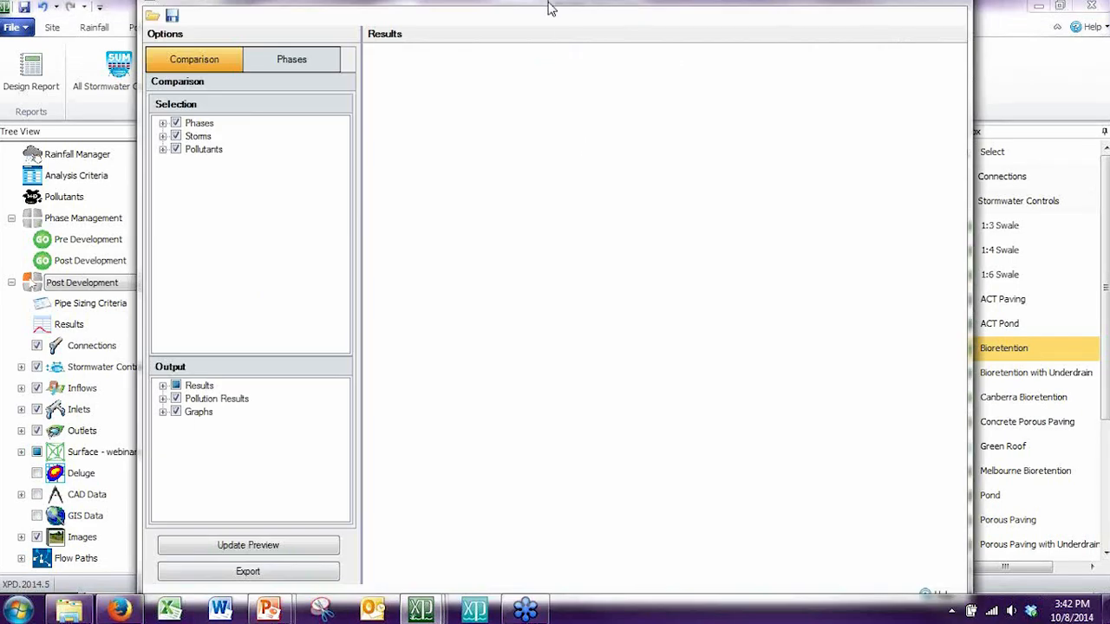
mouse_move(548, 16)
left_mouse_down()
mouse_move(555, 75)
mouse_move(558, 19)
left_mouse_up()
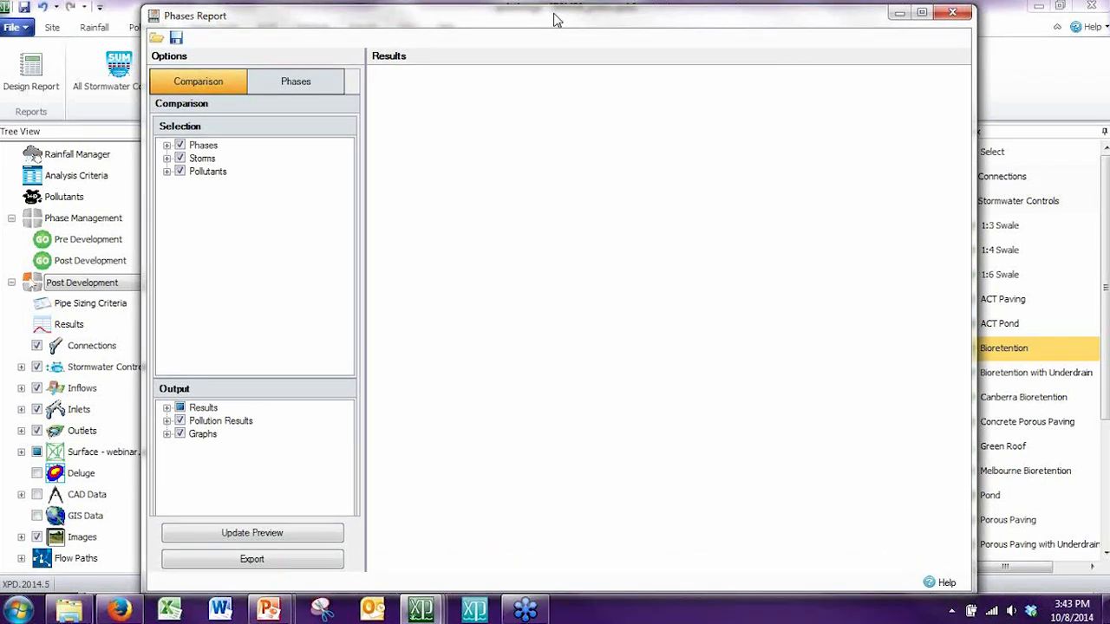
left_click(166, 145)
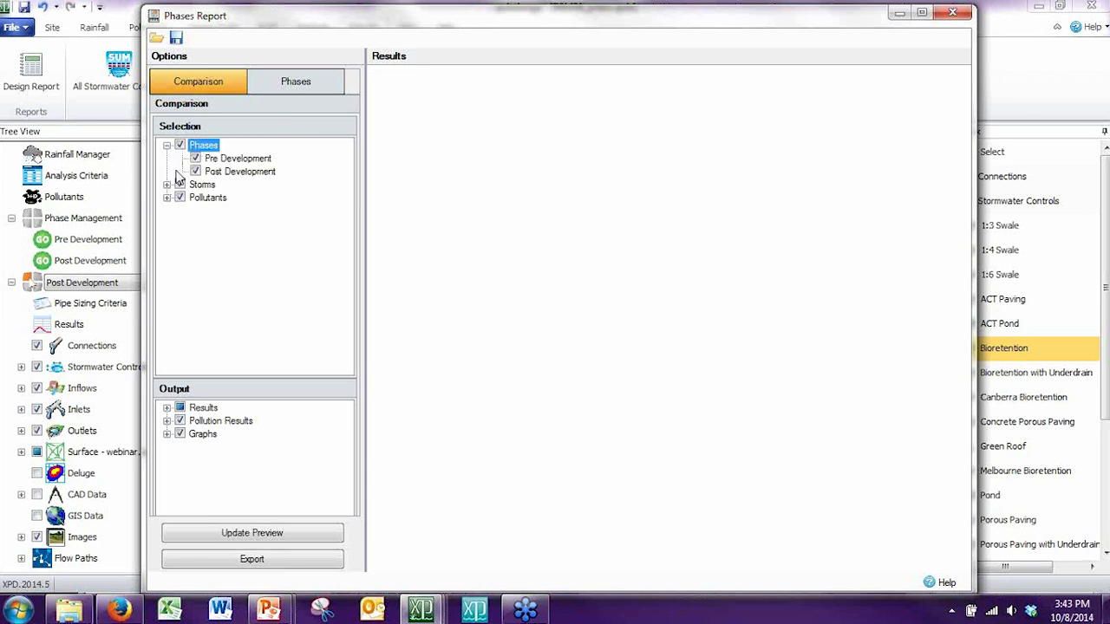
left_click(167, 184)
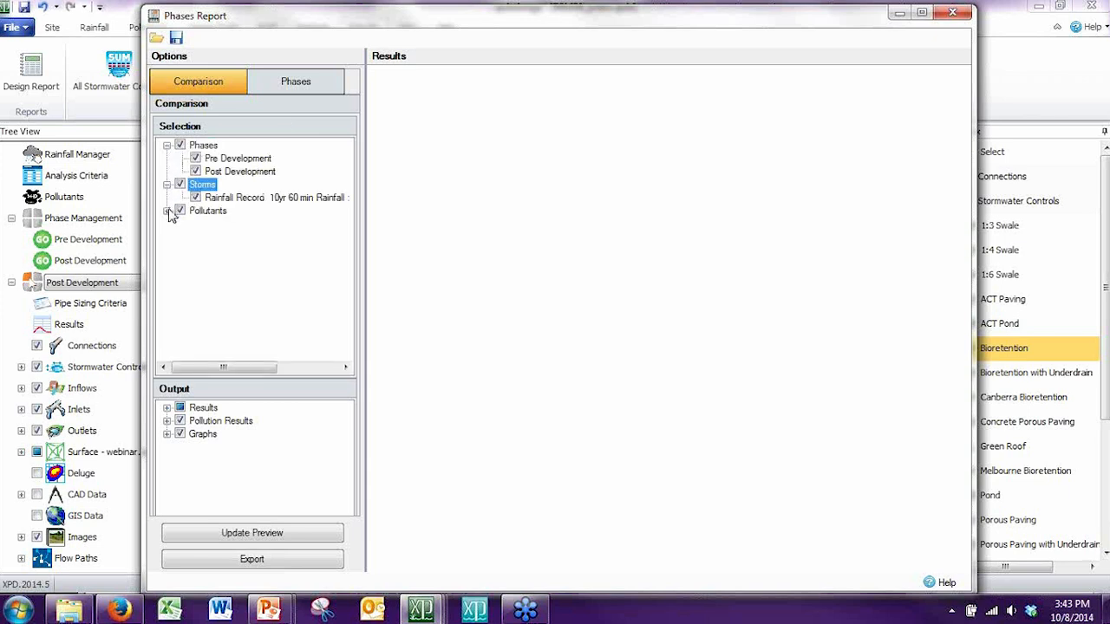
left_click(167, 211)
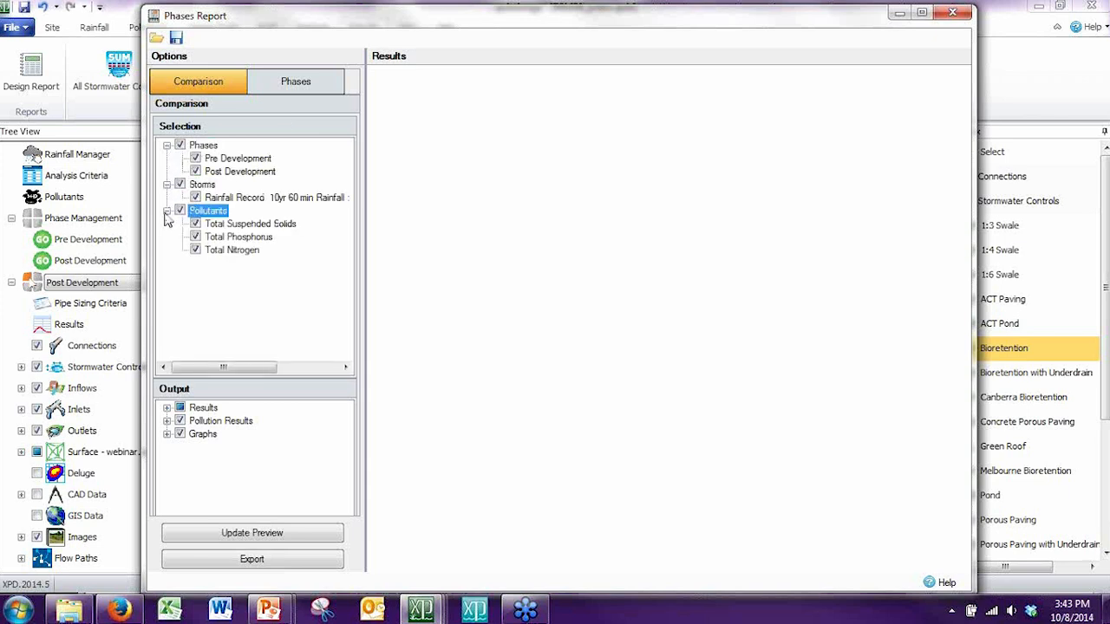
left_click(167, 408)
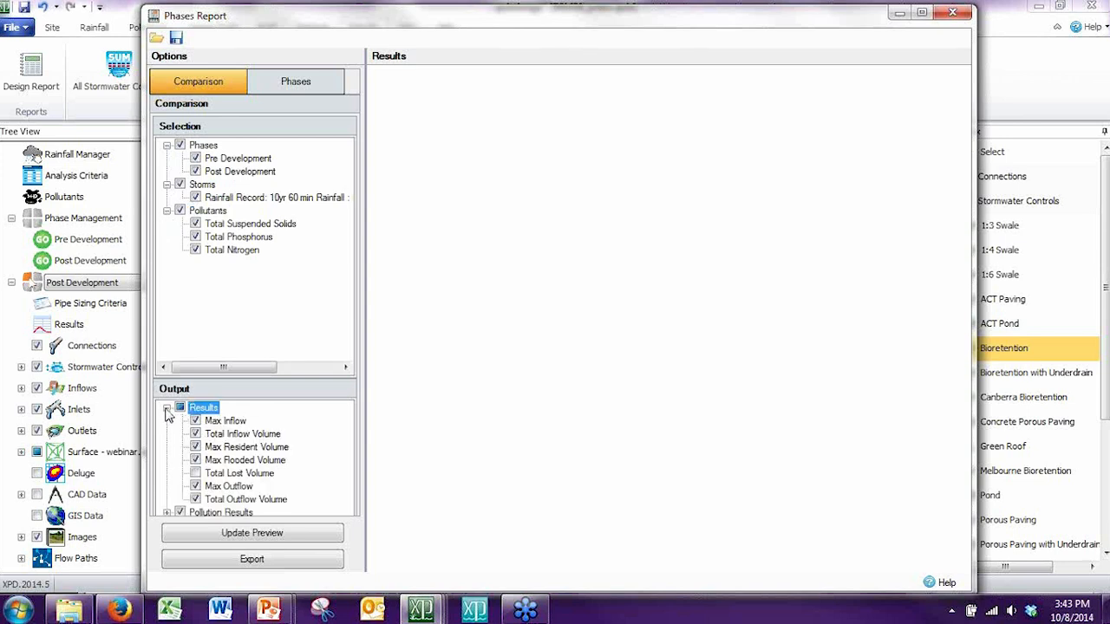
left_click(256, 537)
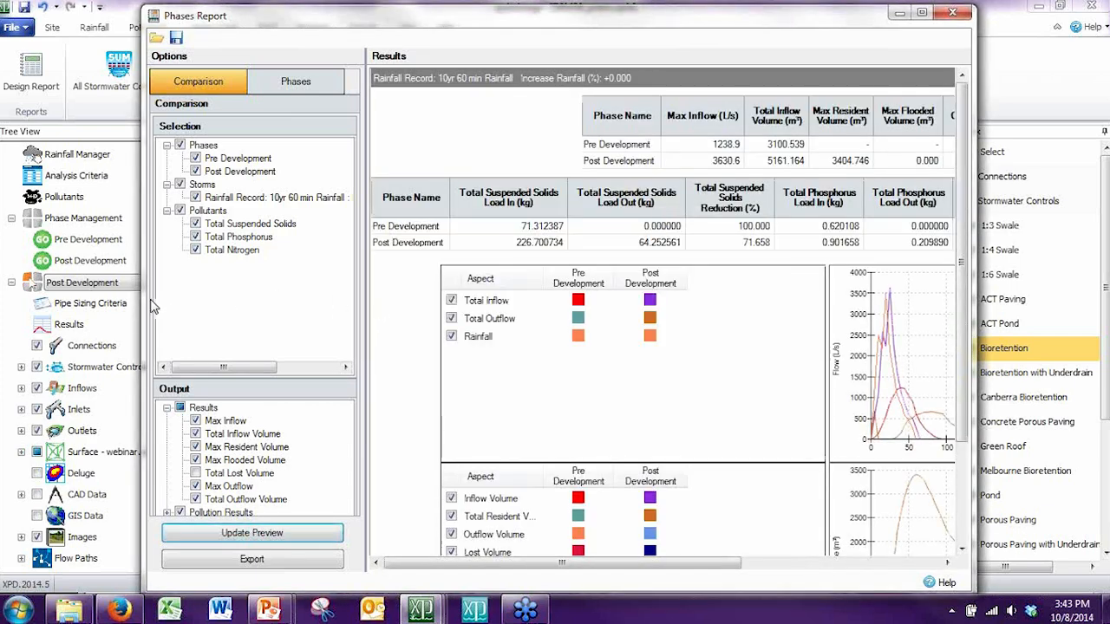
Step: Widen the Phases Report window and examine the flow, volume and pollutant comparison tables and graphs
left_click_drag(145, 299, 33, 289)
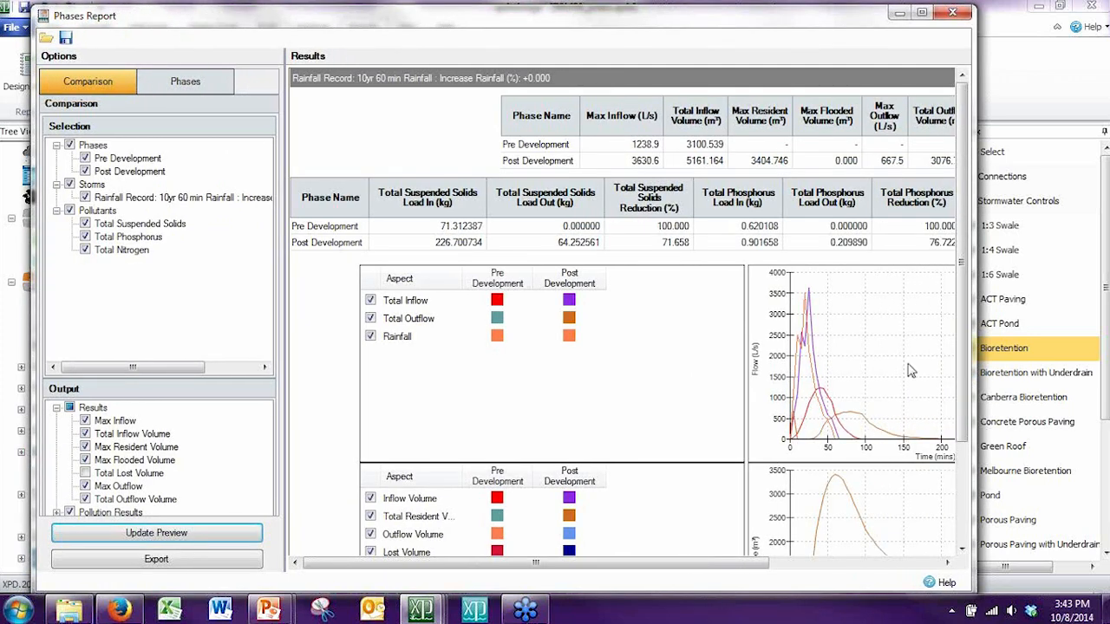
left_click_drag(969, 349, 1082, 324)
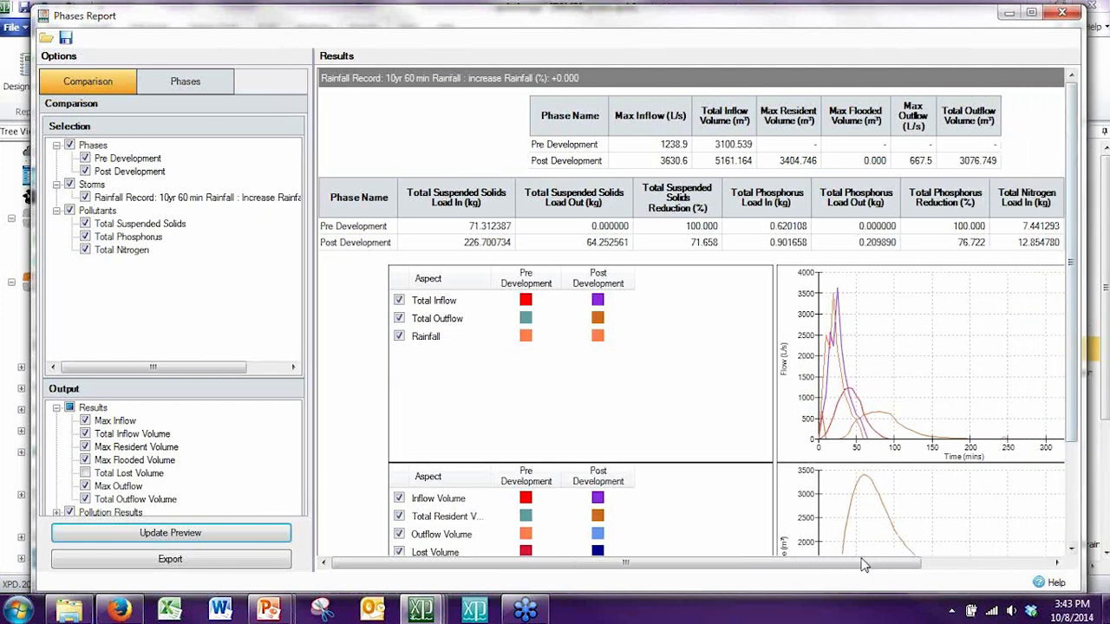
left_click_drag(837, 566, 864, 565)
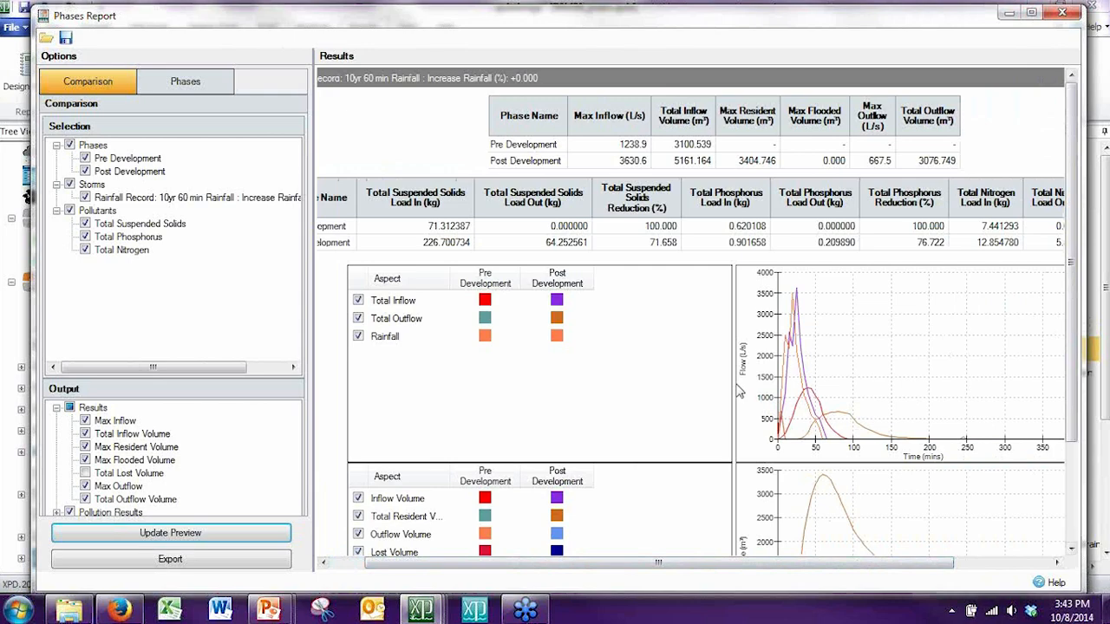
left_click_drag(735, 387, 602, 408)
left_click_drag(601, 566, 638, 564)
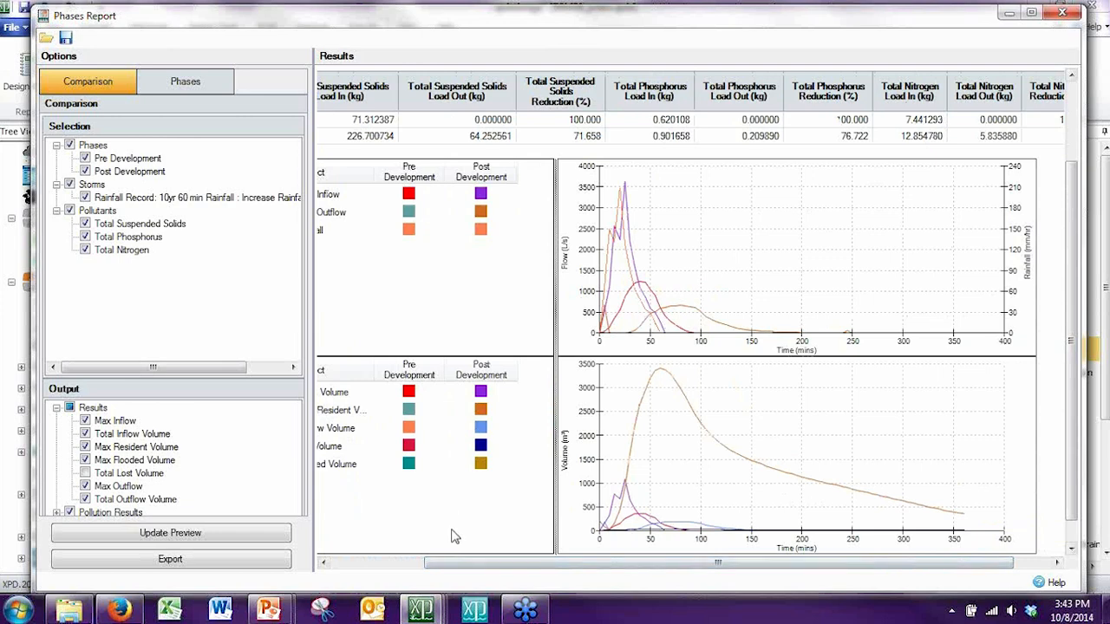
Step: Hide the Rainfall series in the flow graph and compare the pre- and post-development hydrographs and pollutant reductions
left_click_drag(449, 565, 377, 563)
left_click(372, 230)
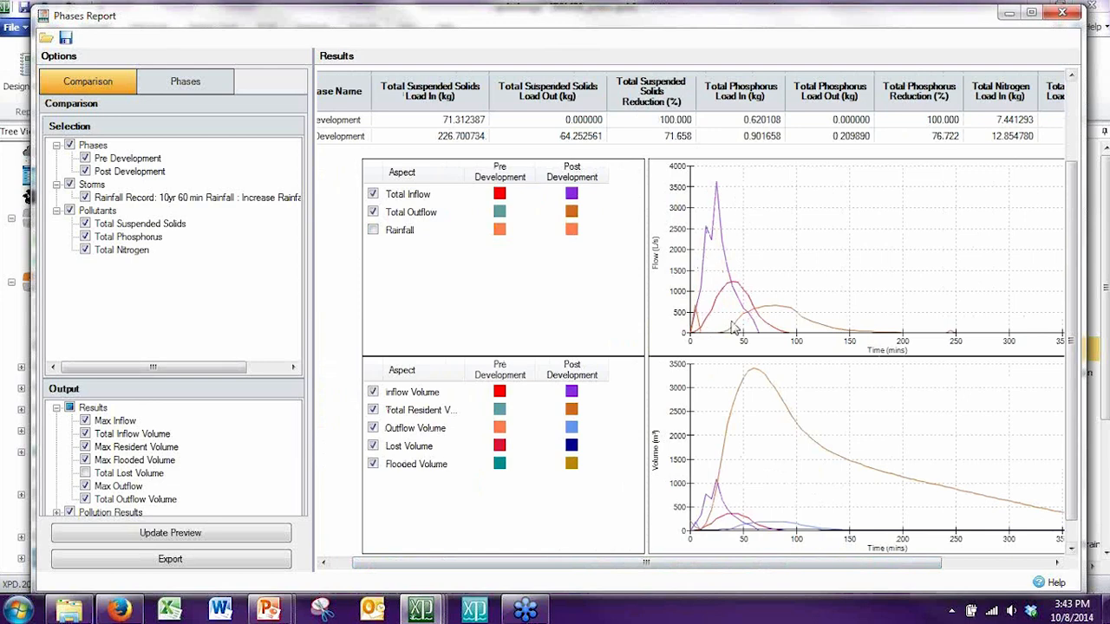
right_click(824, 265)
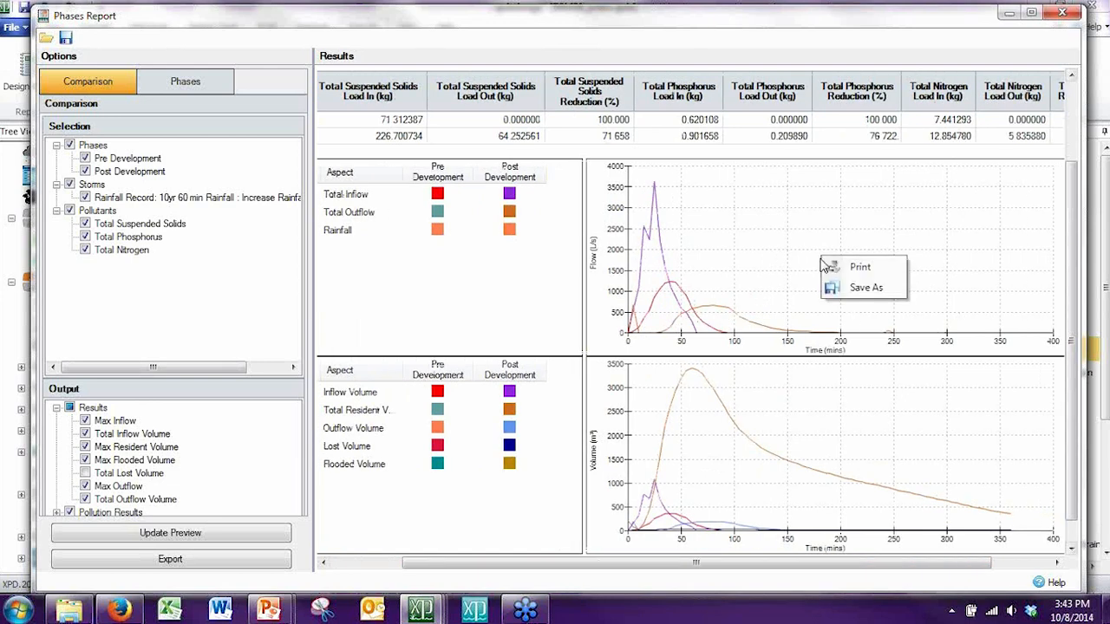
left_click(461, 290)
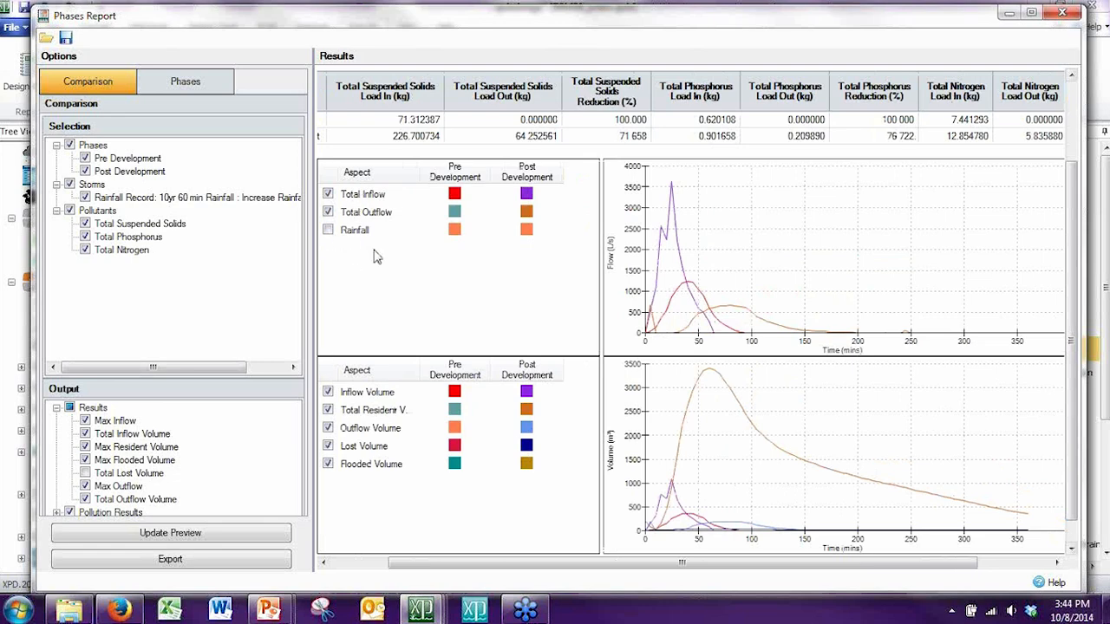
left_click_drag(584, 564, 520, 570)
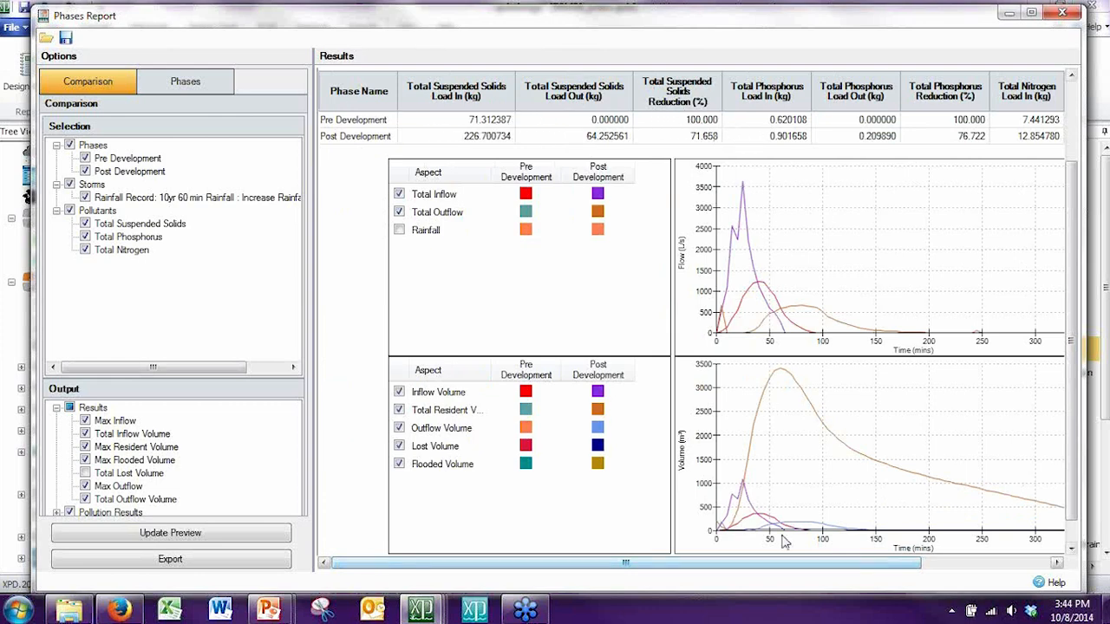
left_click_drag(789, 566, 919, 567)
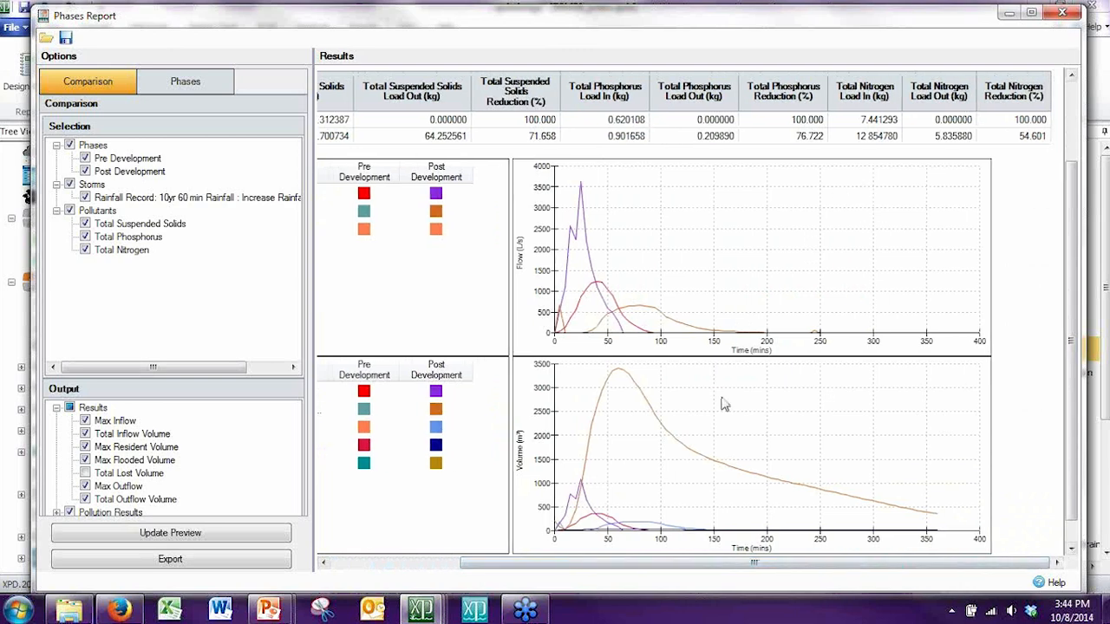
left_click_drag(742, 567, 636, 573)
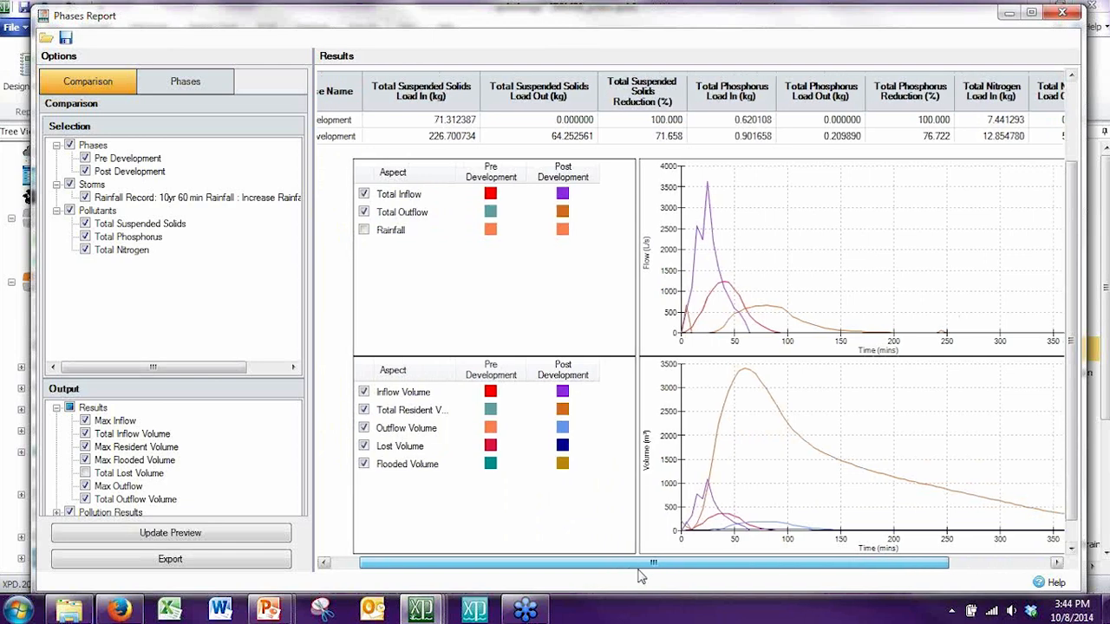
Step: Exclude Max Inflow, Max Resident Volume and Max Flooded Volume from the Phases Report, refresh the preview, and close the report
left_click(84, 422)
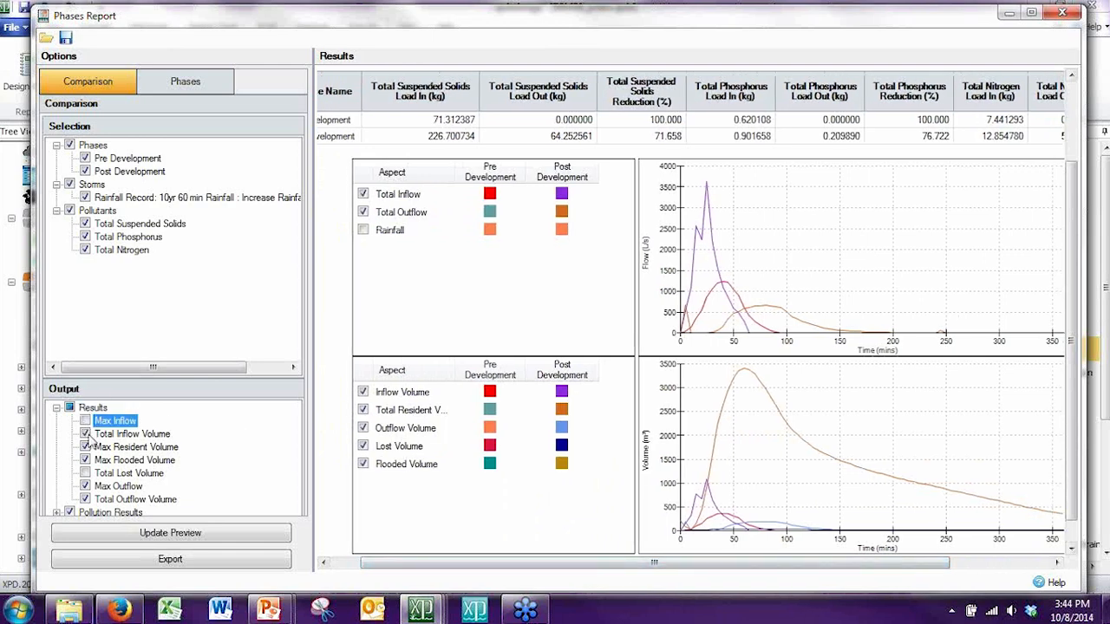
left_click(86, 448)
left_click(85, 461)
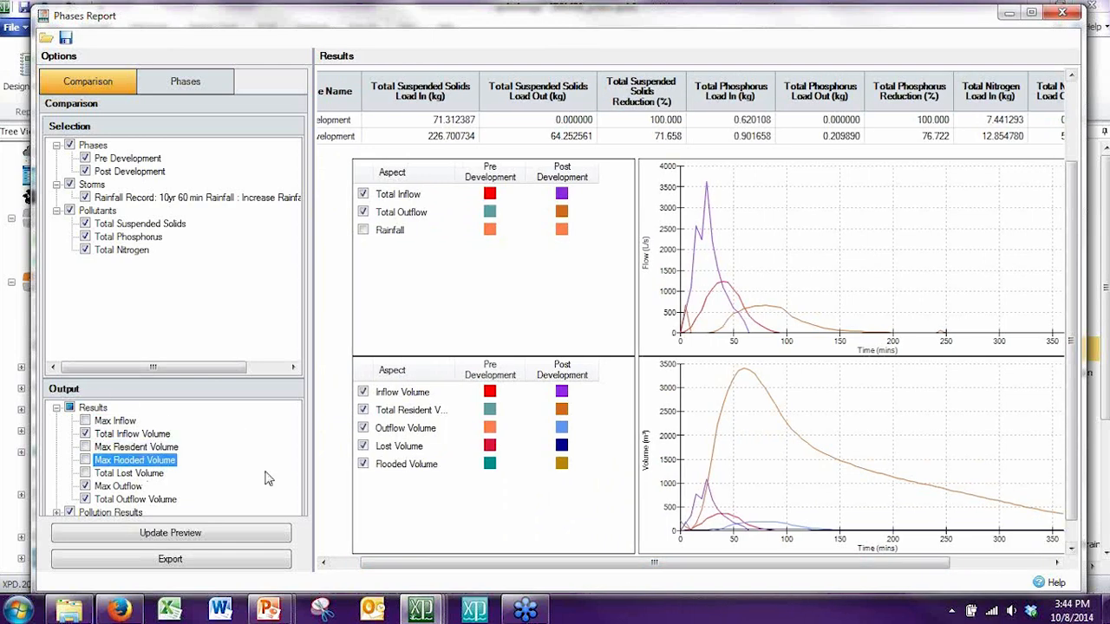
left_click(230, 534)
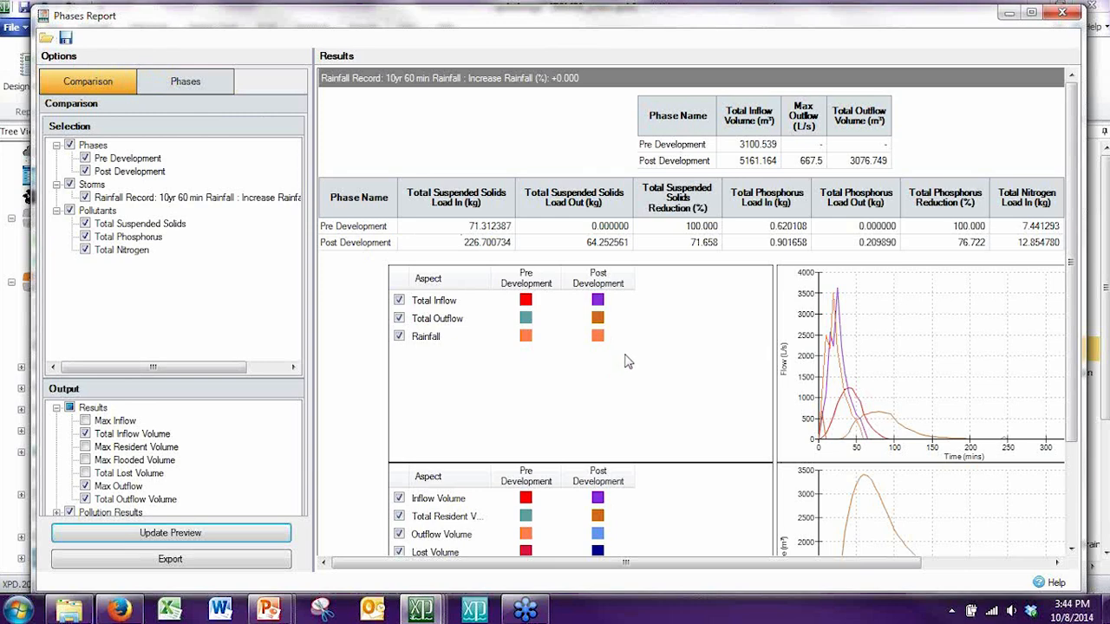
right_click(866, 354)
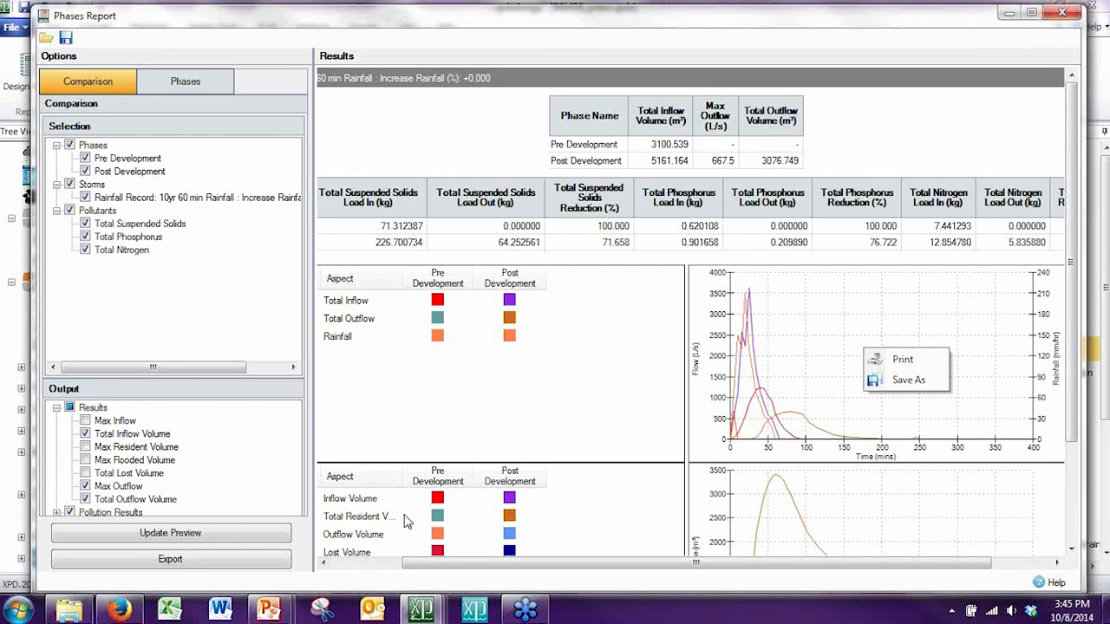
left_click(1055, 17)
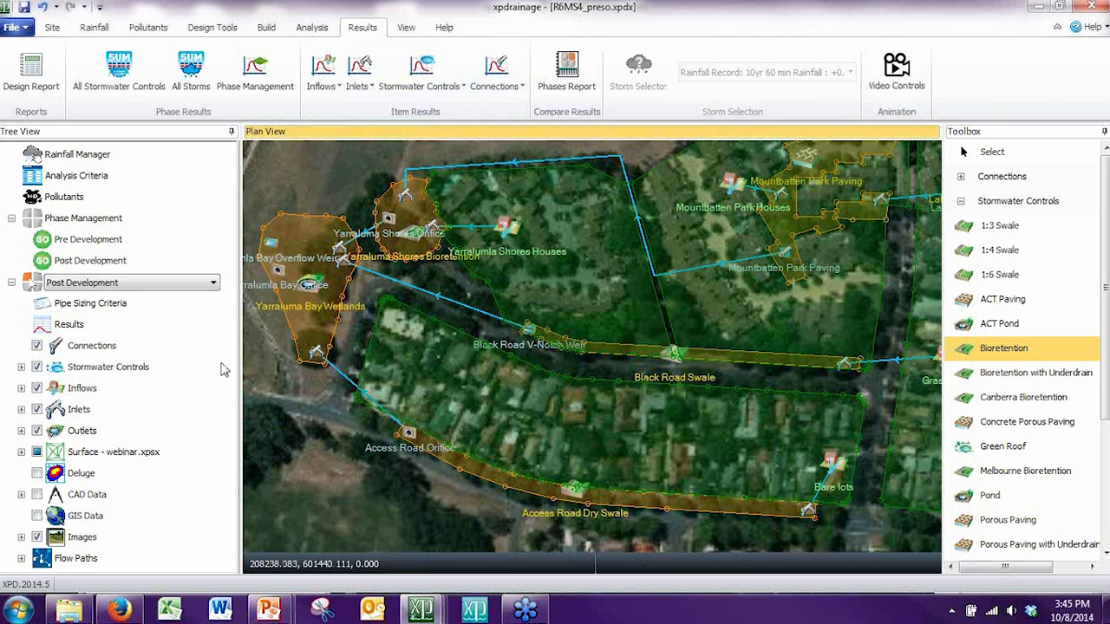
Step: Try adding seven extra pollutants to the project's pollutant list, and cancel the changes
left_click(49, 35)
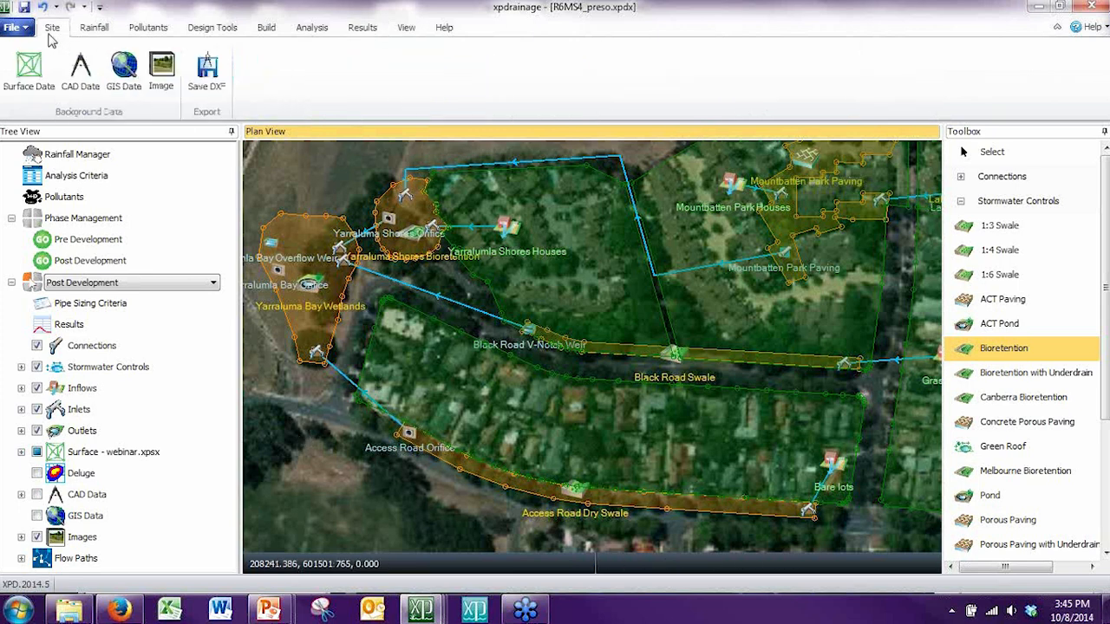
left_click(146, 28)
left_click(32, 77)
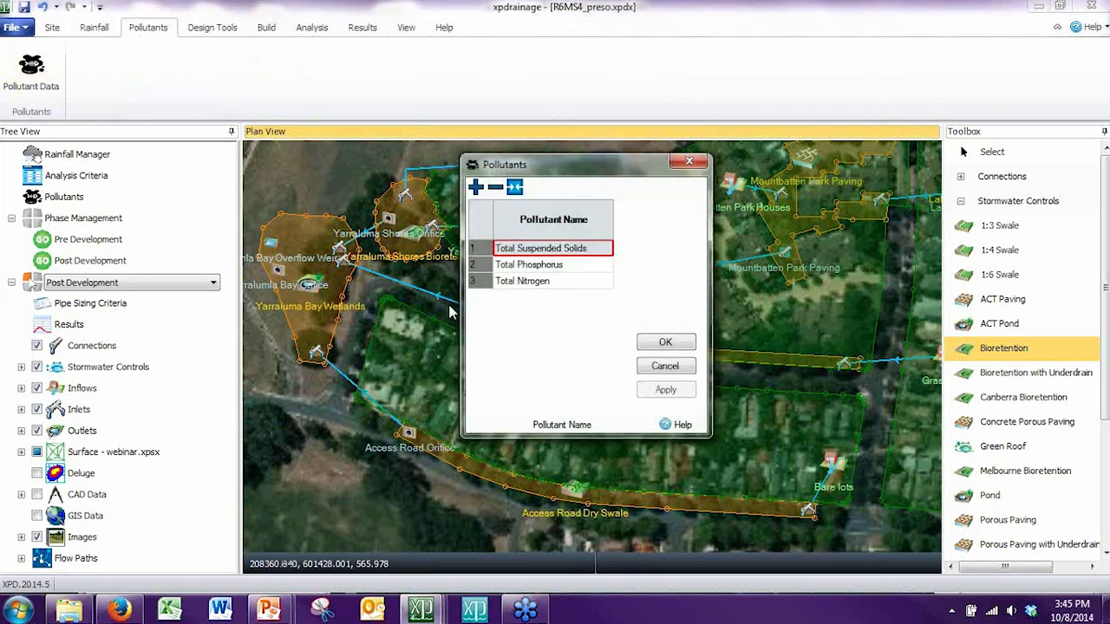
left_click(475, 187)
left_click(476, 187)
left_click(475, 187)
left_click(475, 187)
left_click(475, 187)
left_click(475, 188)
left_click(475, 187)
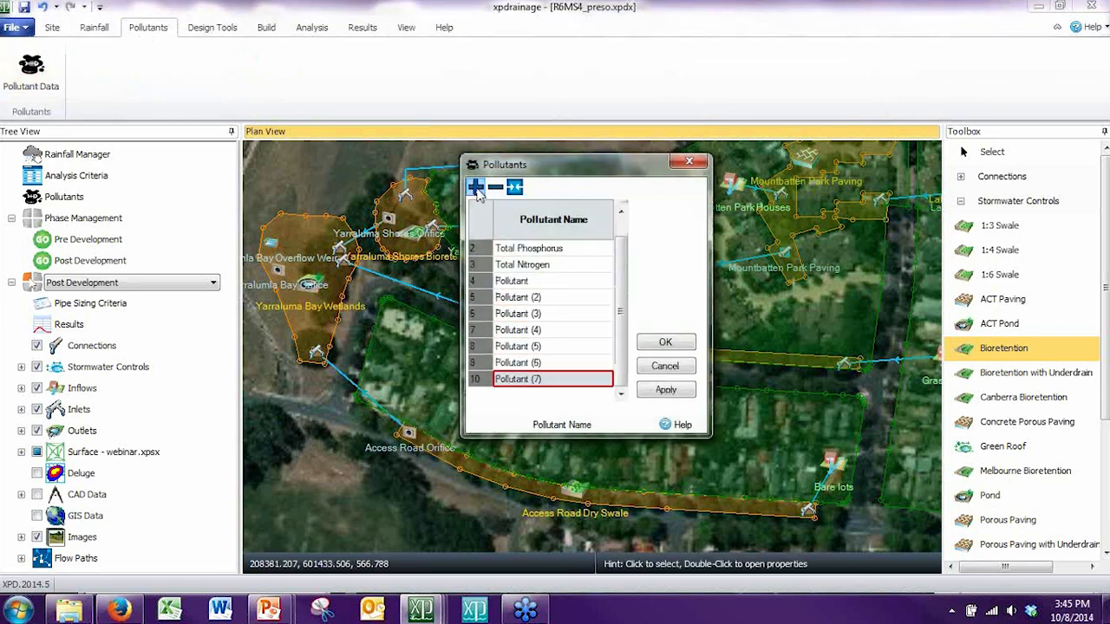
left_click(620, 234)
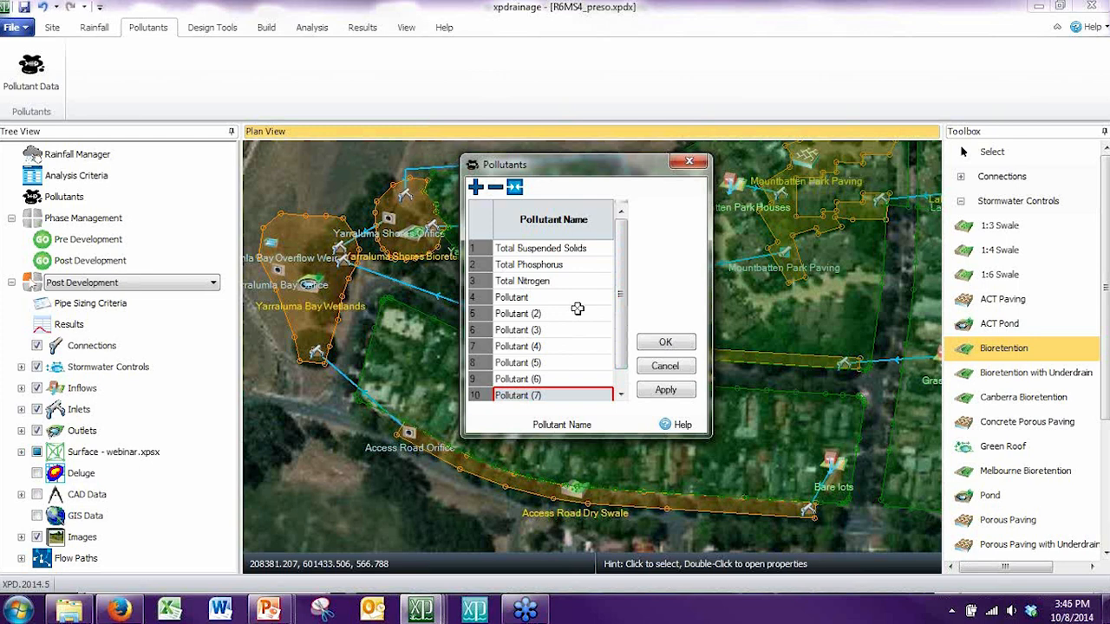
left_click(660, 367)
left_click(554, 321)
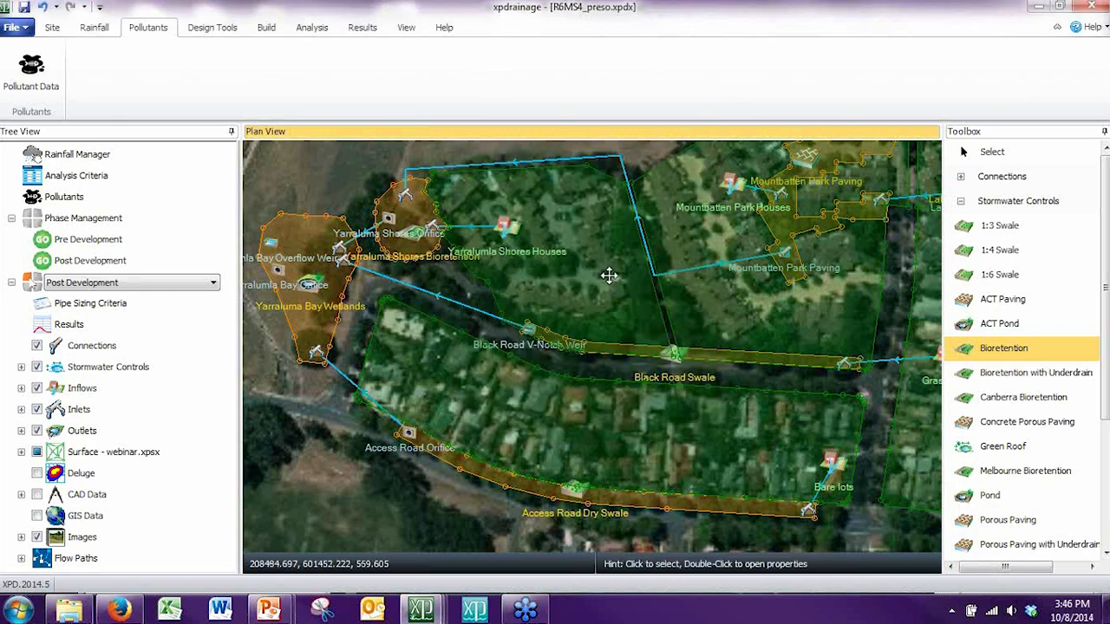
Step: Open the Yarralumla Shores Houses inflow properties and examine its pollutant concentrations and runoff settings
double_click(608, 275)
left_click(686, 295)
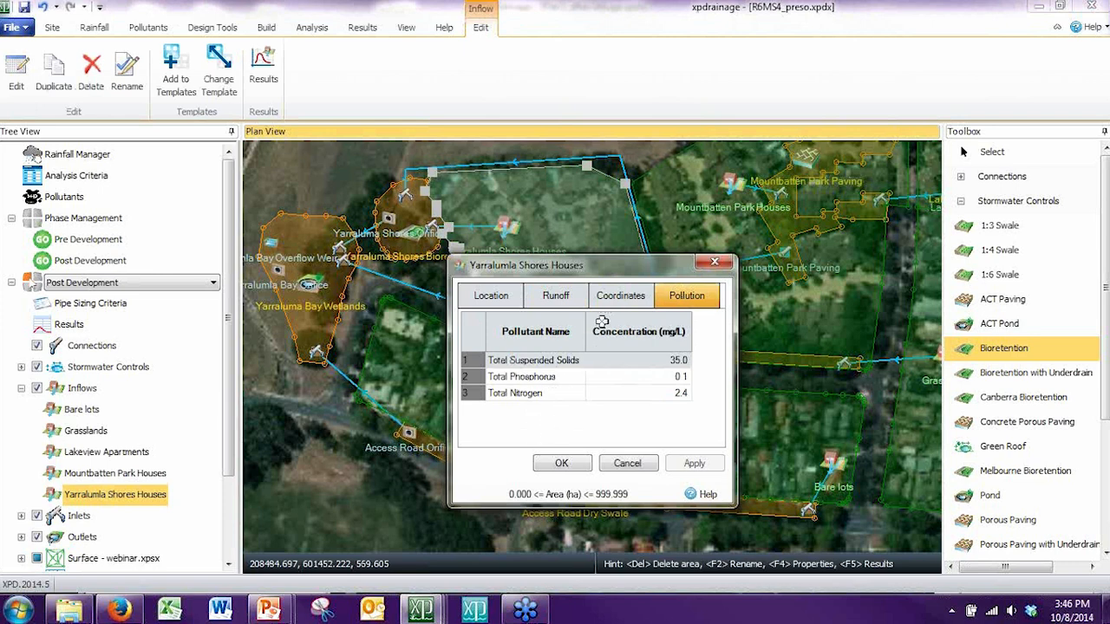
left_click(562, 299)
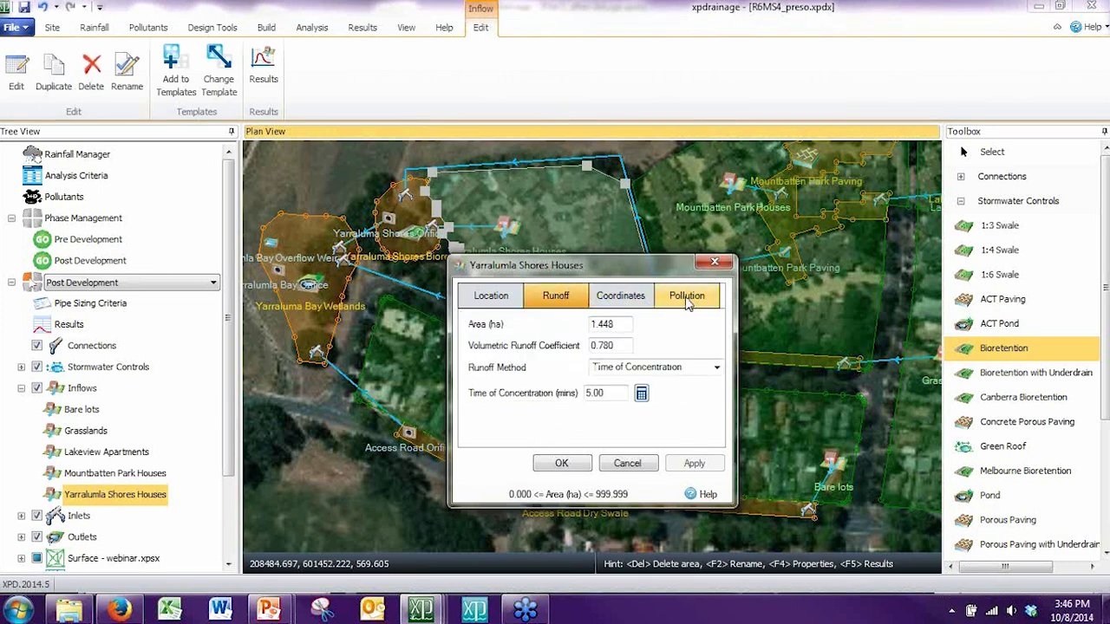
left_click_drag(572, 258, 490, 138)
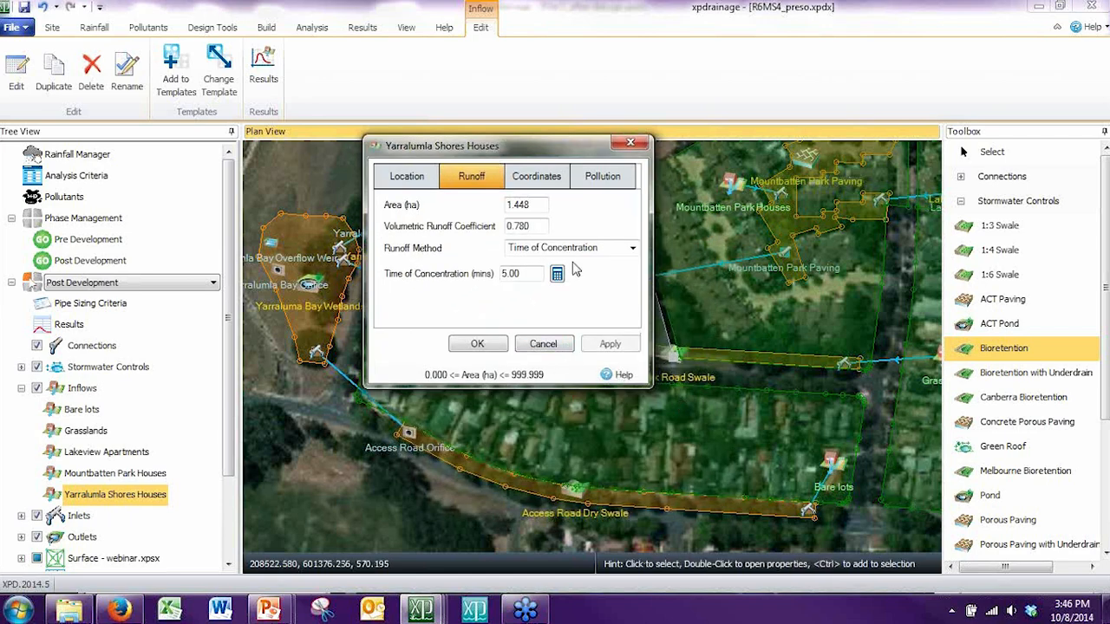
Step: Set the Yarralumla Shores Houses inflow's runoff method to SCS, review the available methods, and accept the change
left_click(632, 248)
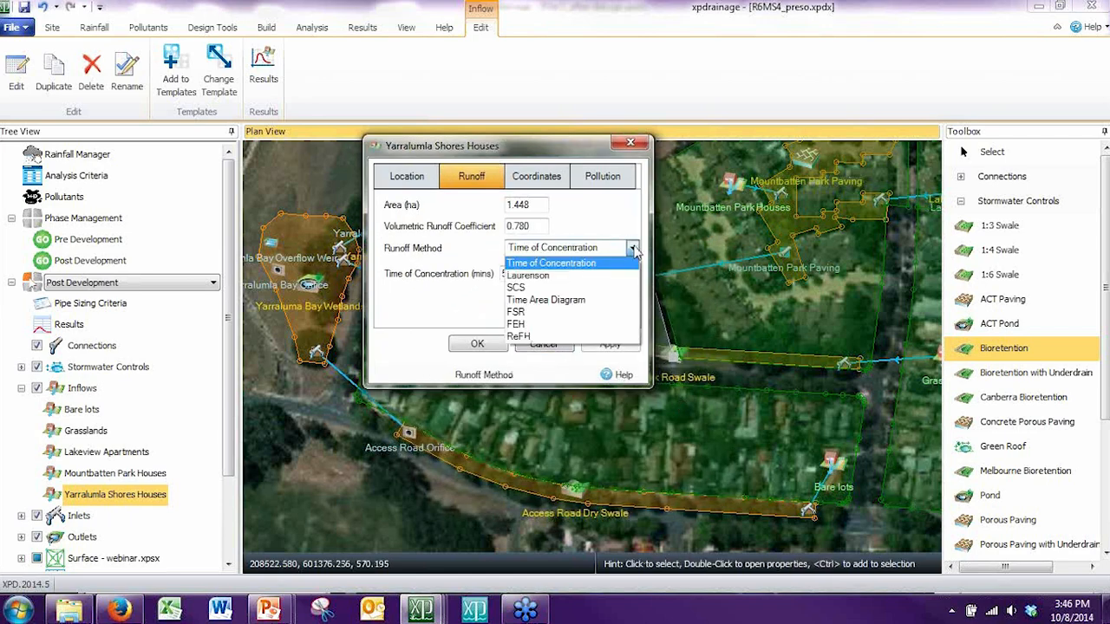
left_click(598, 295)
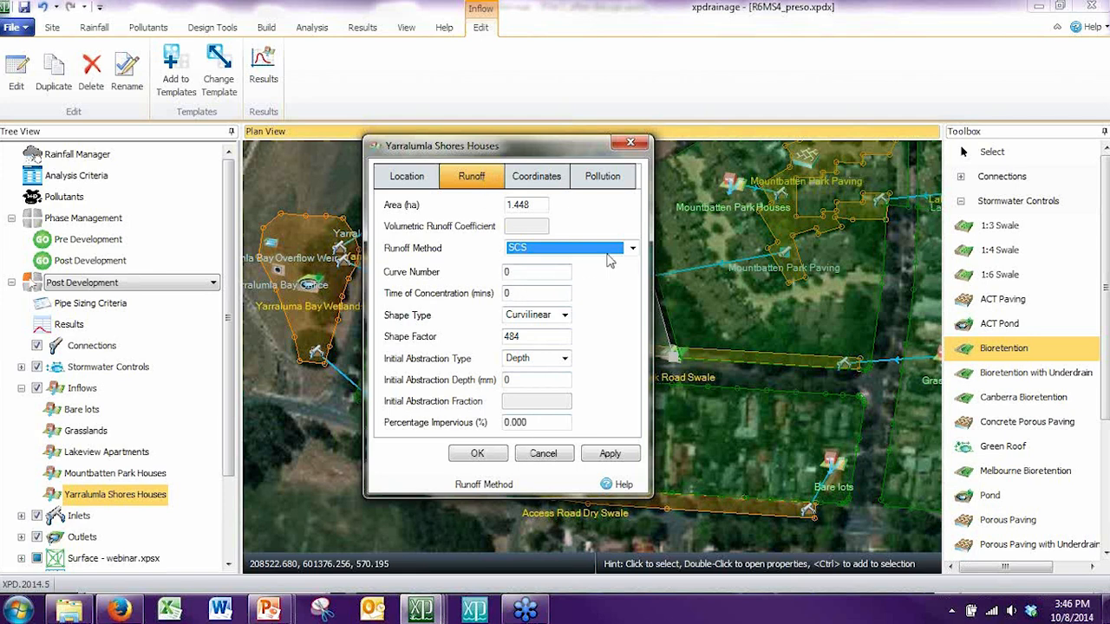
left_click(633, 249)
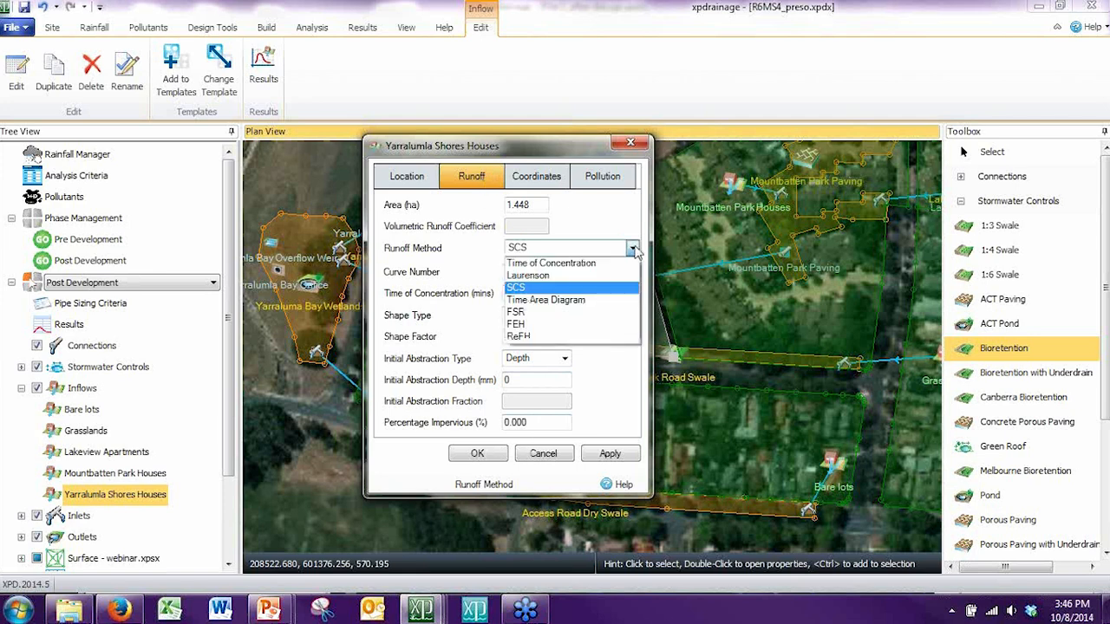
left_click(634, 249)
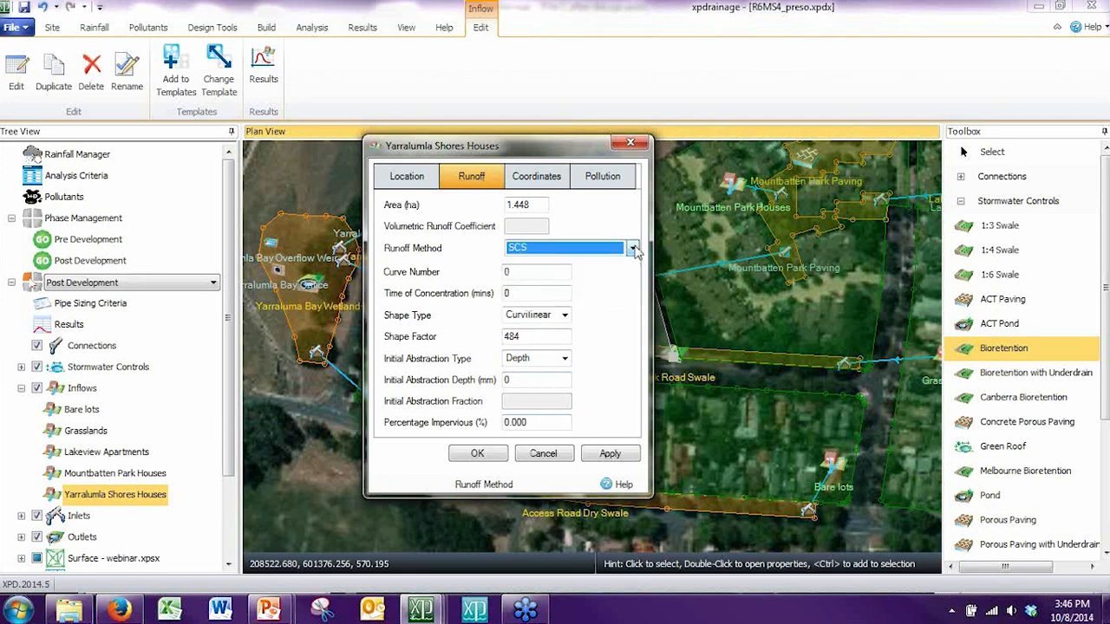
left_click(505, 454)
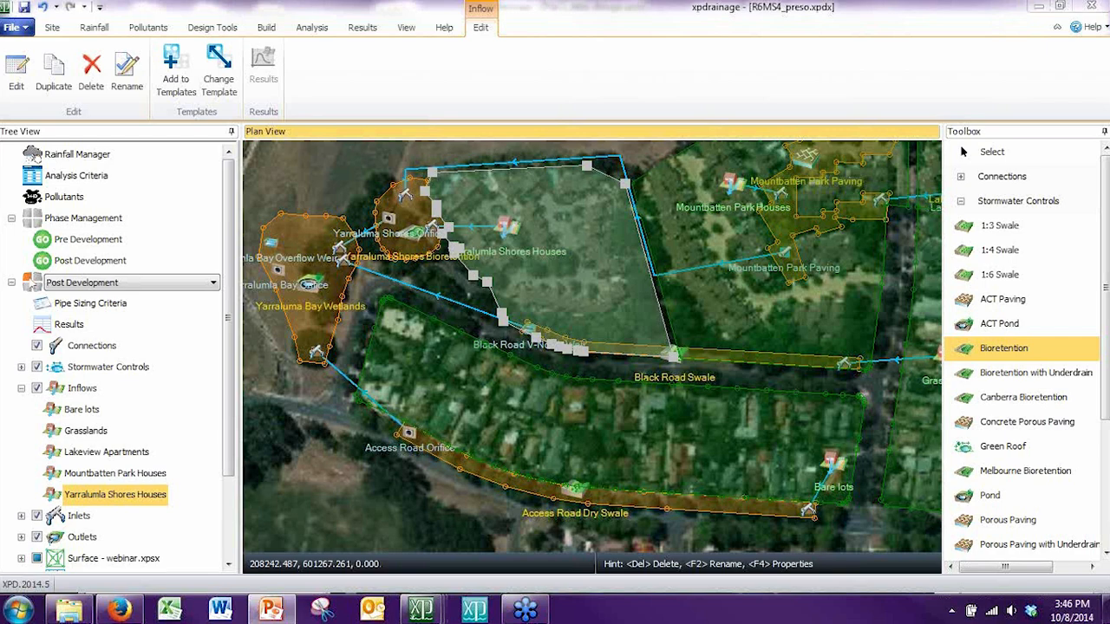
Step: Switch to the PowerPoint presentation, resume the slide show at the Online Help slide, and exit it
left_click(271, 609)
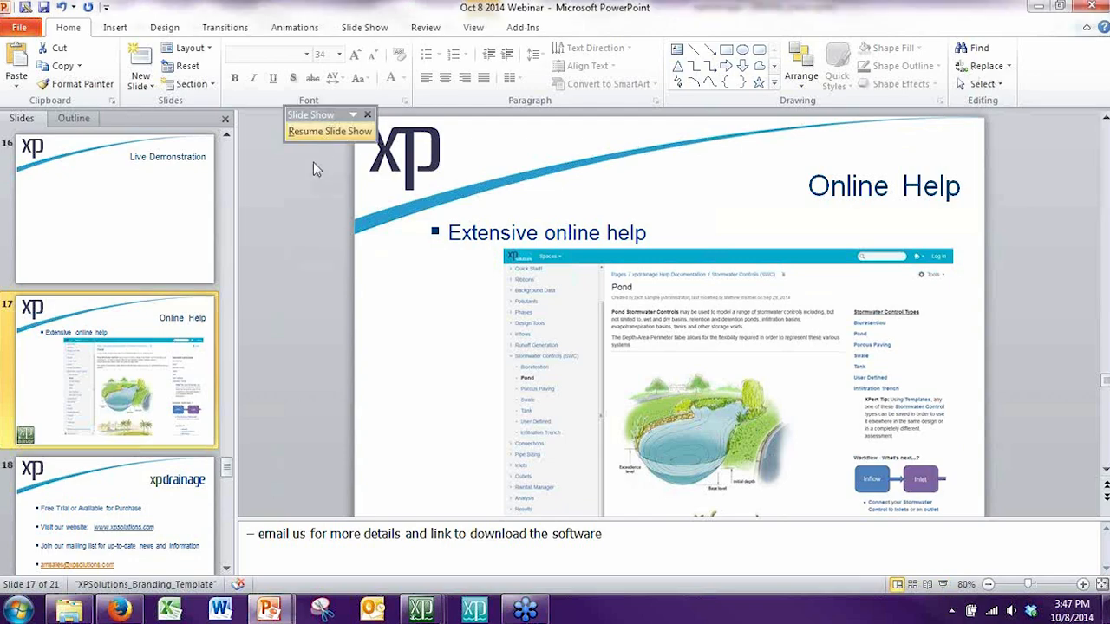
left_click(323, 133)
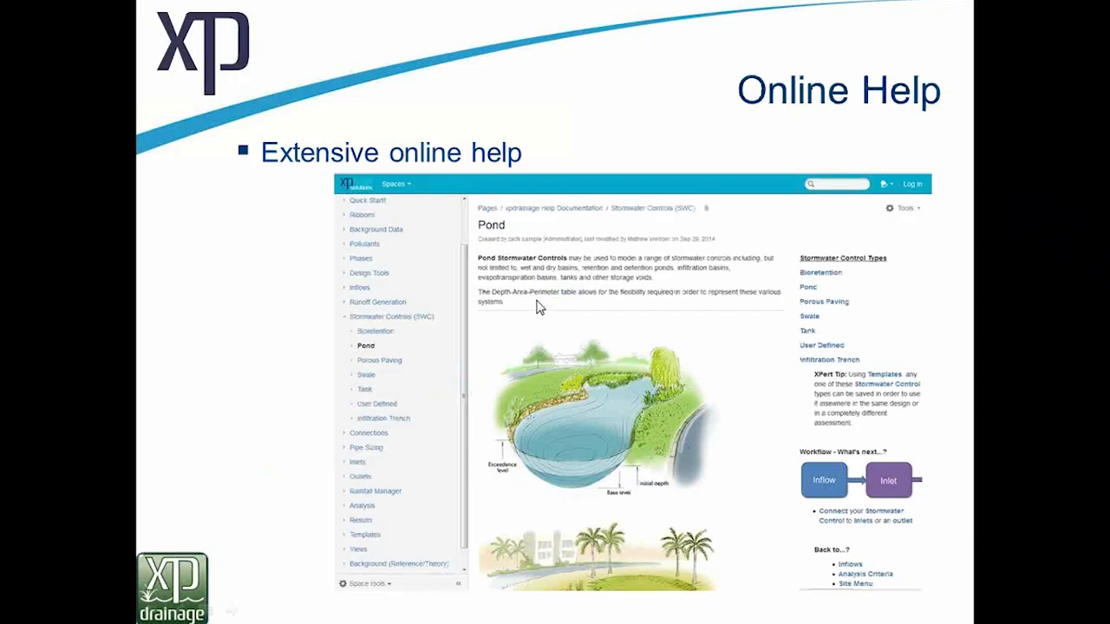
key("Escape")
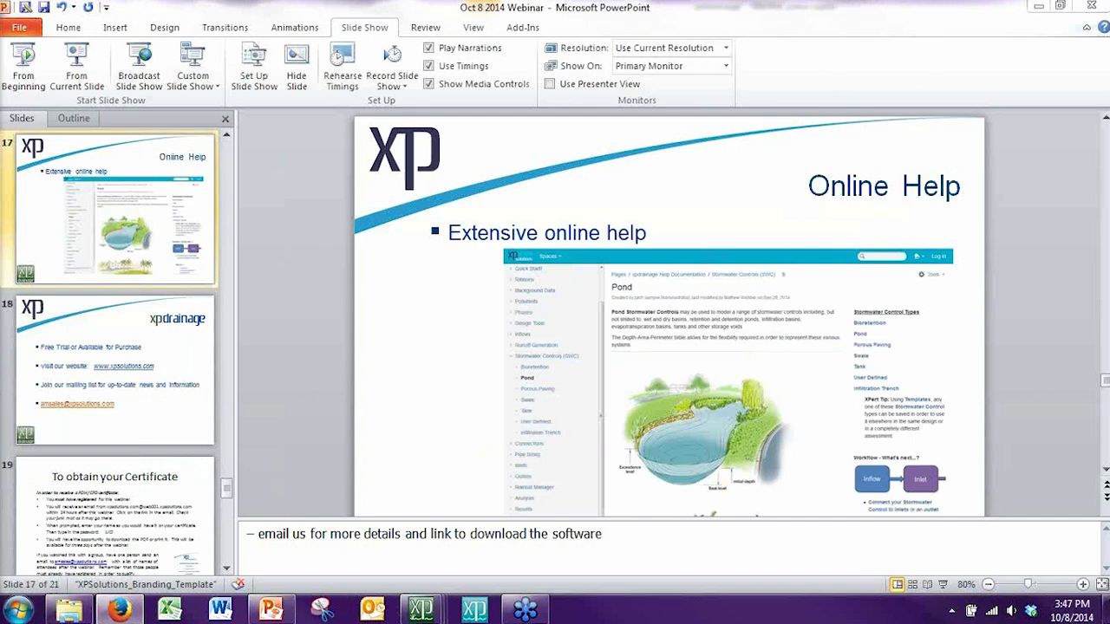
Step: Switch to the xpdrainage online help in Firefox and read the Pond page, including its illustrations and Dimensions section
left_click_drag(0, 35, 757, 5)
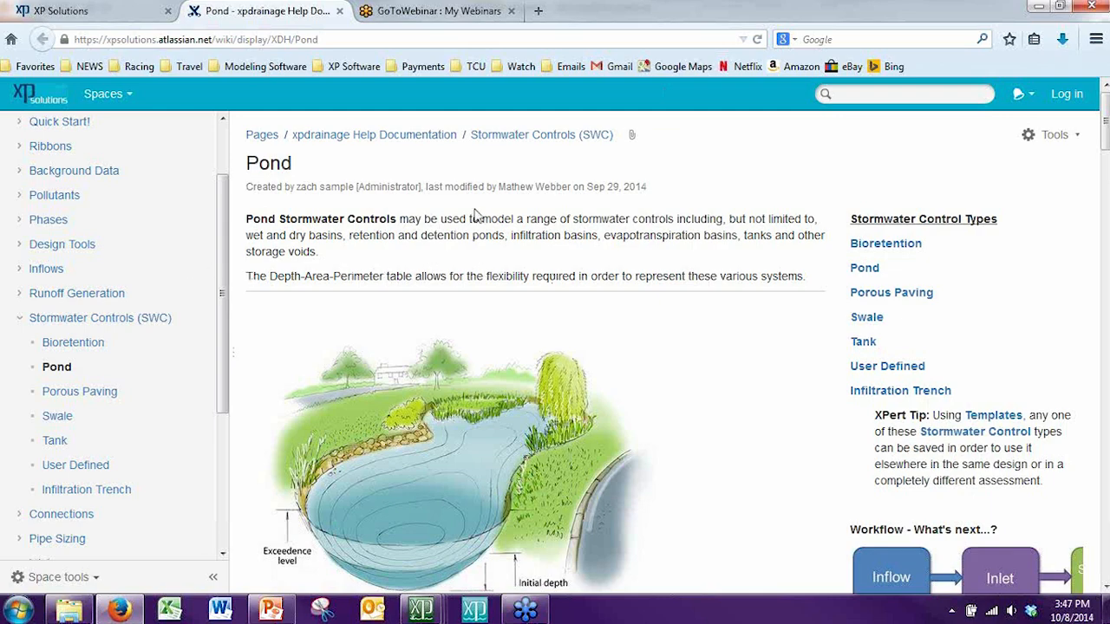
scroll(475, 214, "down", 4)
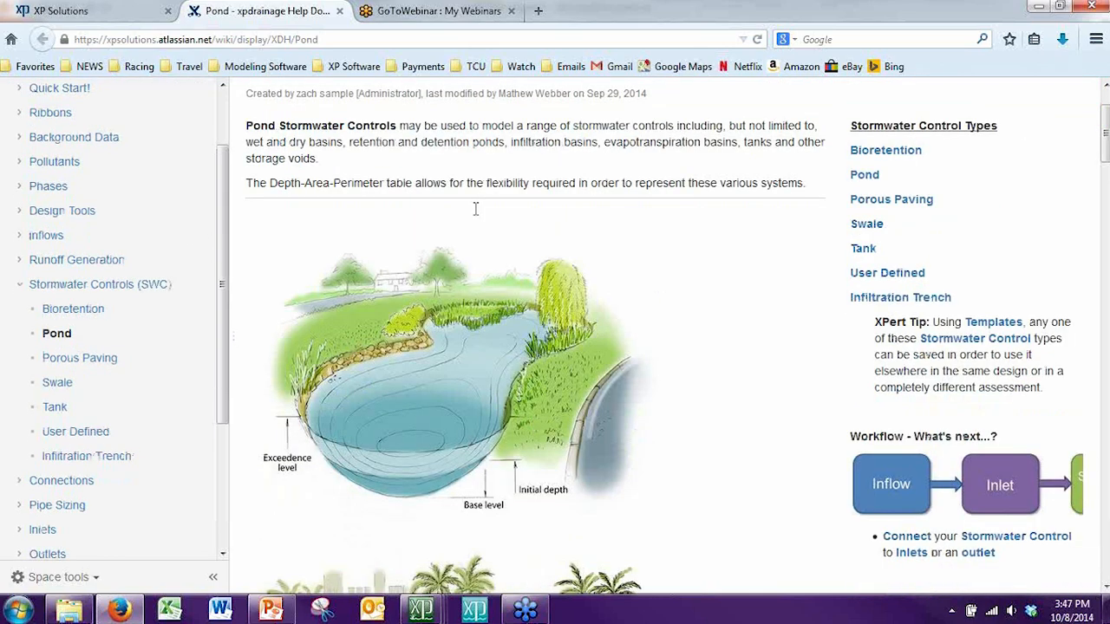
scroll(590, 322, "down", 6)
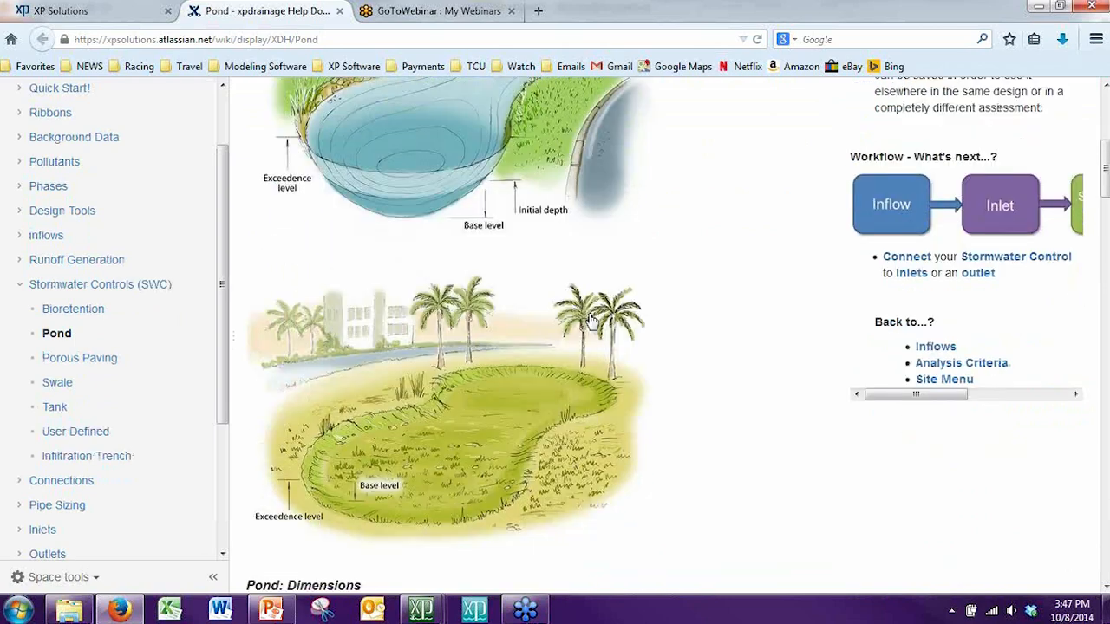
scroll(635, 350, "down", 5)
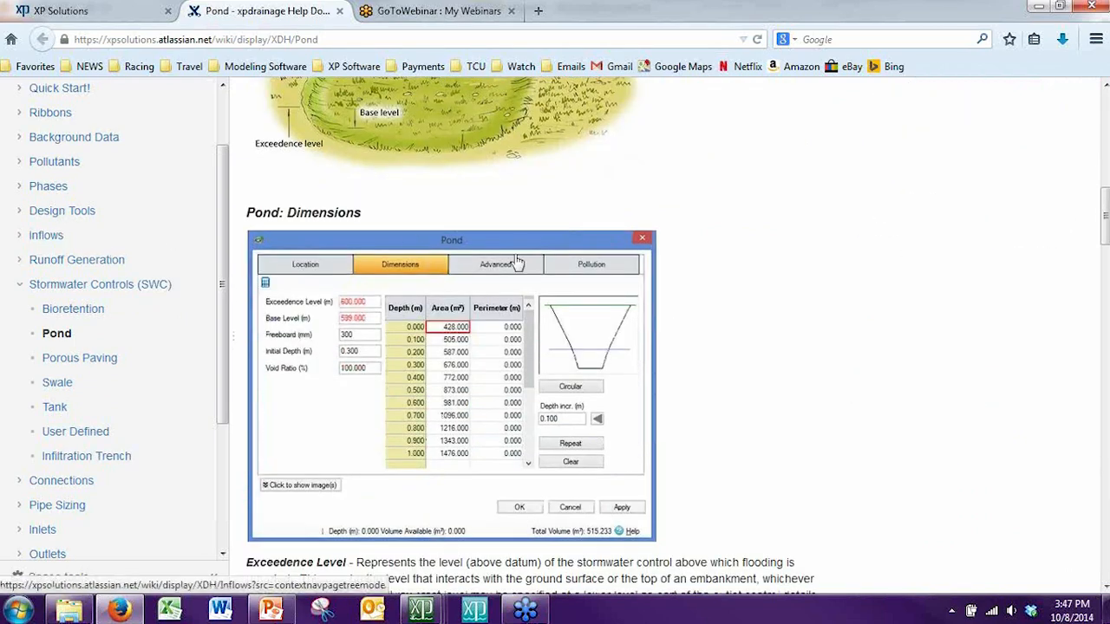
scroll(837, 310, "up", 7)
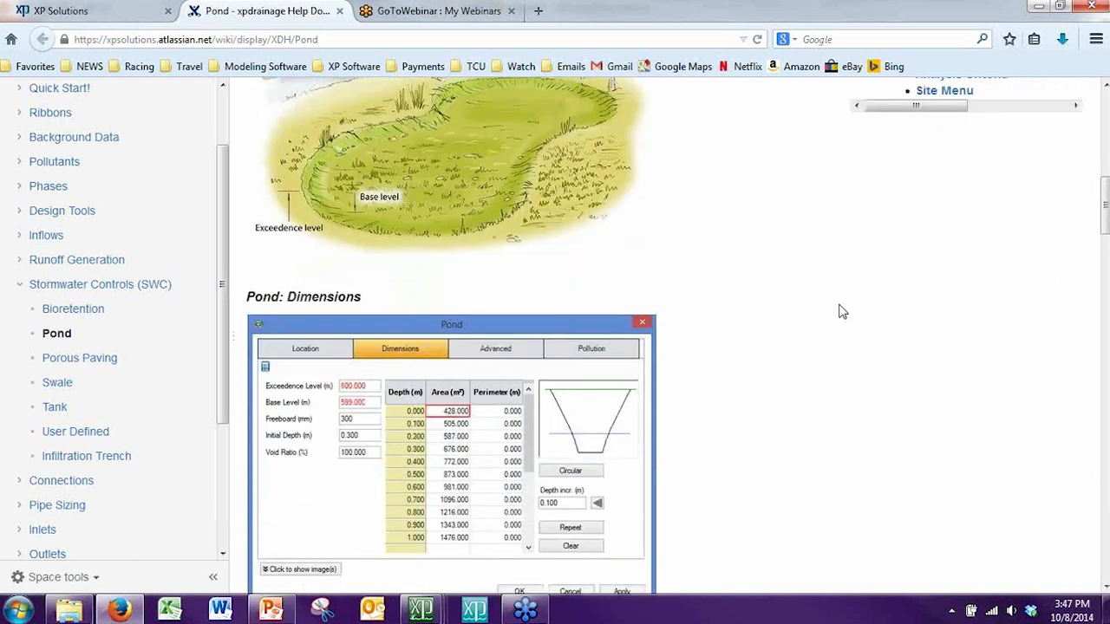
scroll(784, 322, "up", 7)
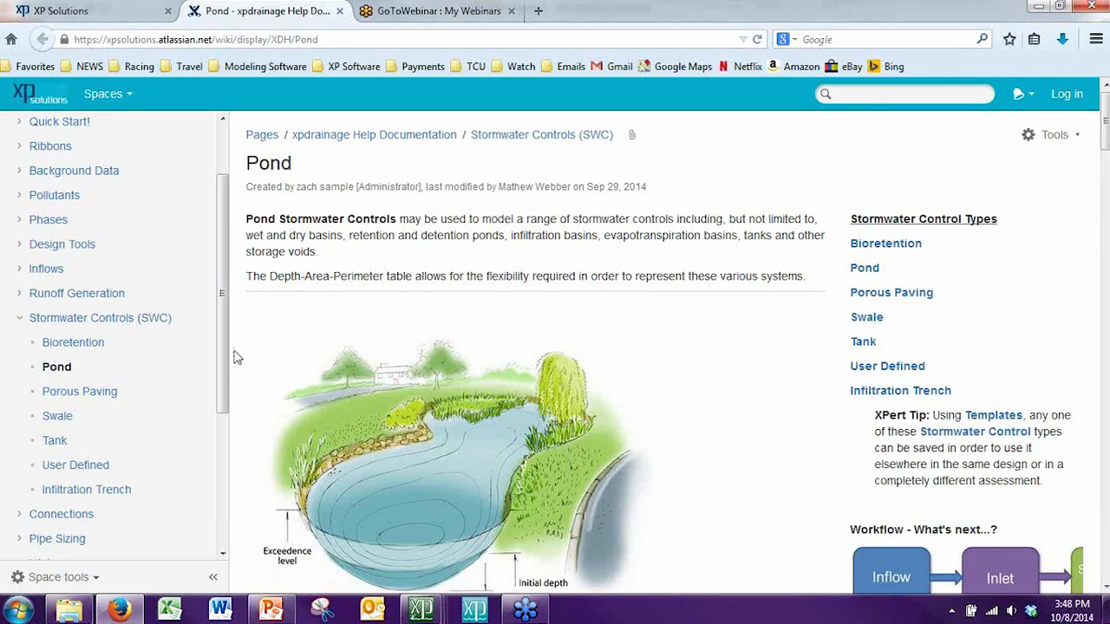
Step: Find the Templates topic in the help contents and read how the Templates manager is organised
scroll(148, 360, "down", 3)
scroll(136, 359, "down", 2)
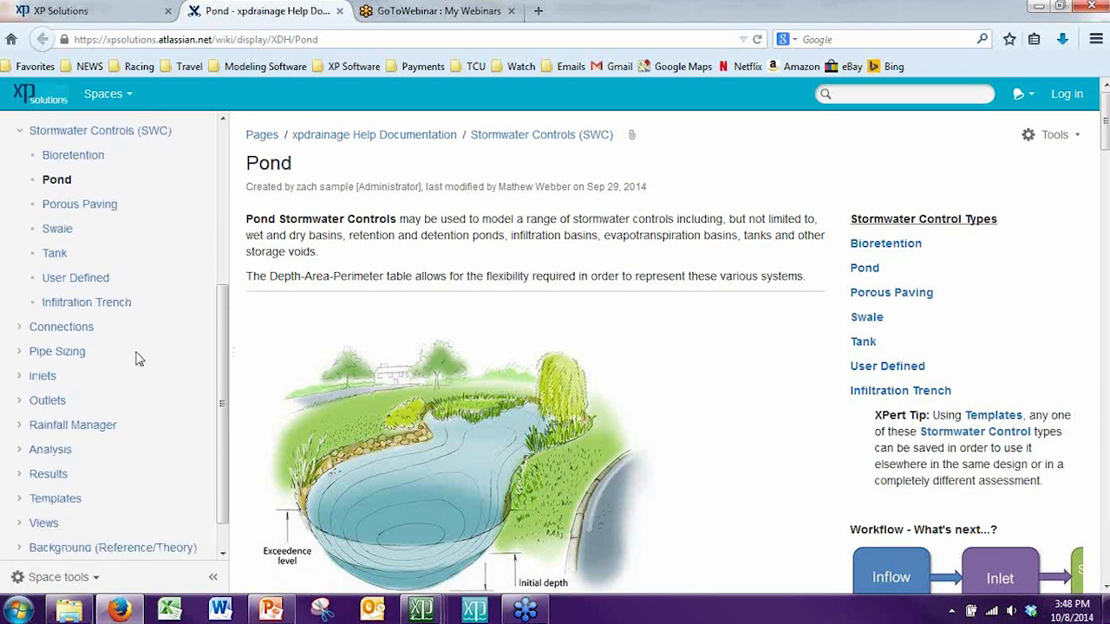
left_click(77, 465)
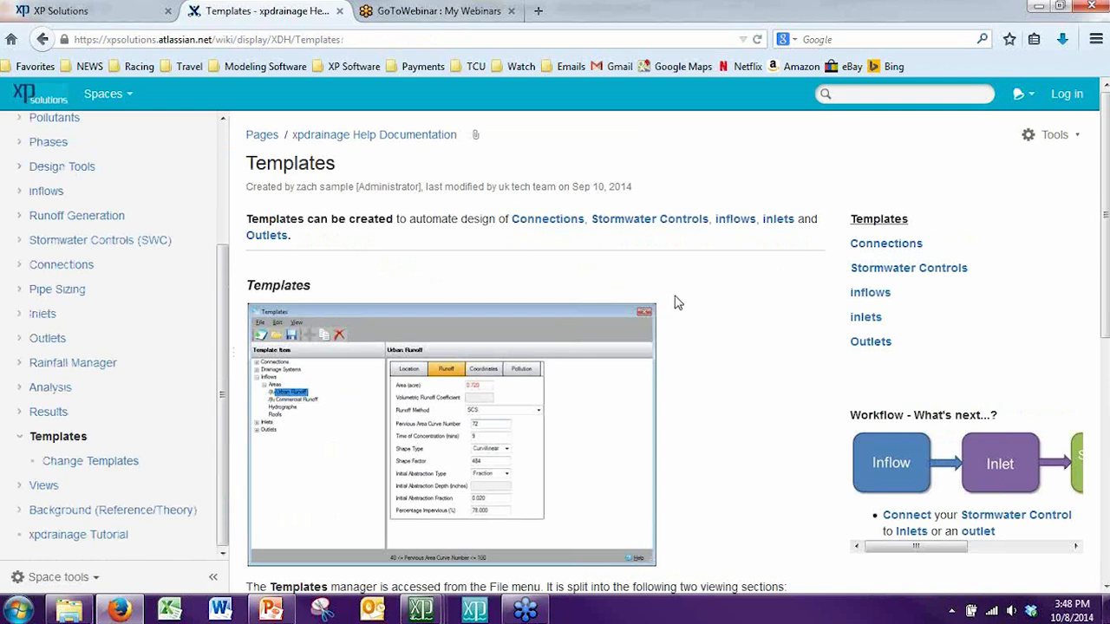
scroll(676, 303, "down", 3)
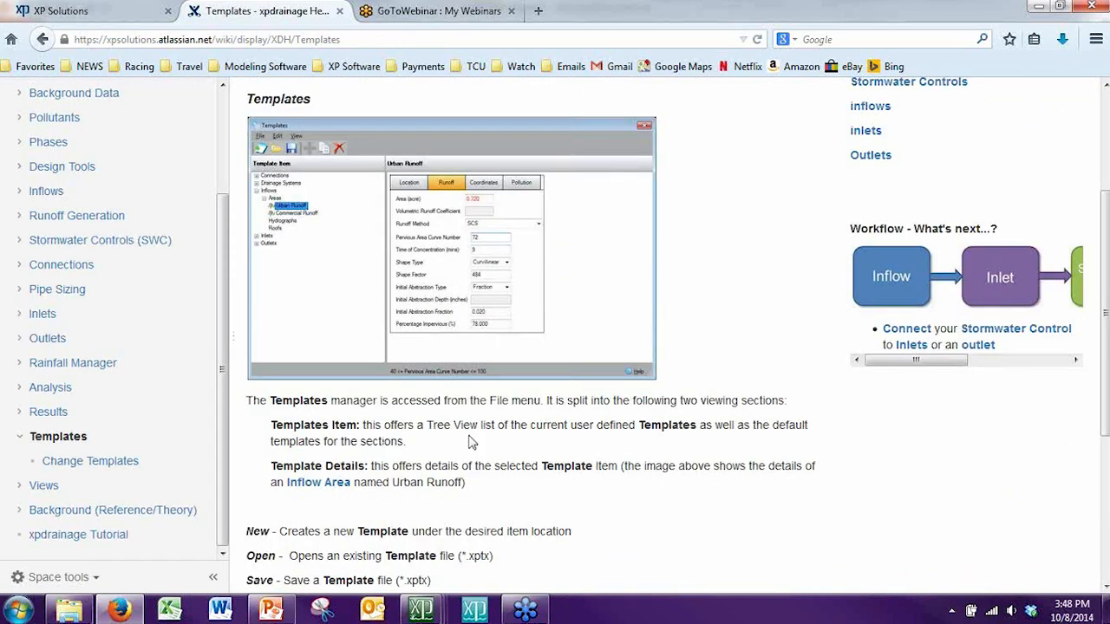
scroll(498, 464, "down", 3)
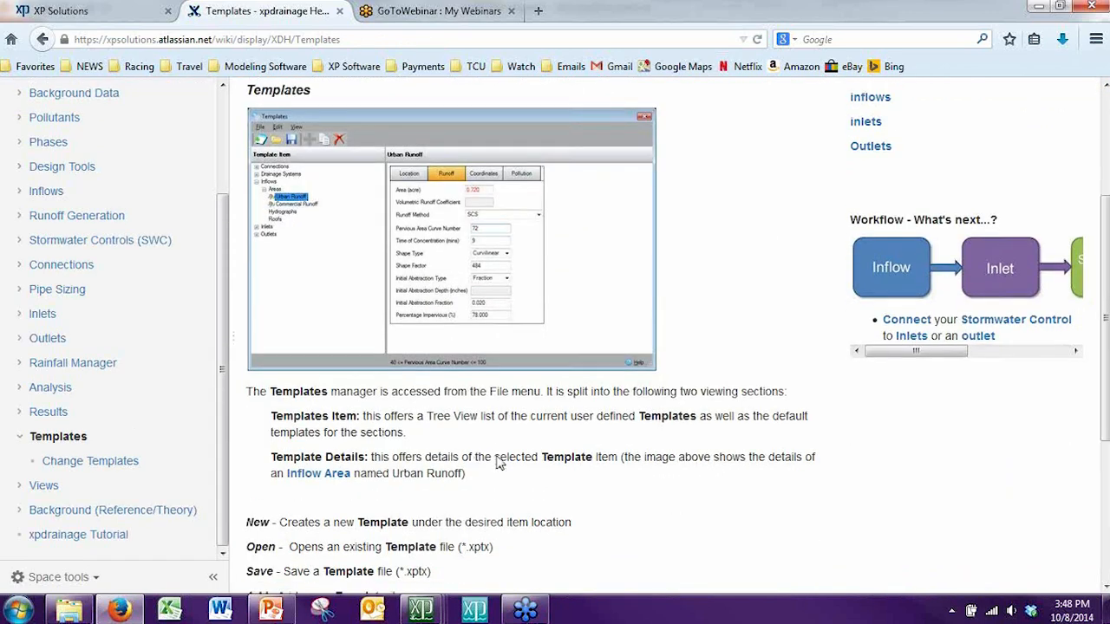
scroll(499, 464, "up", 6)
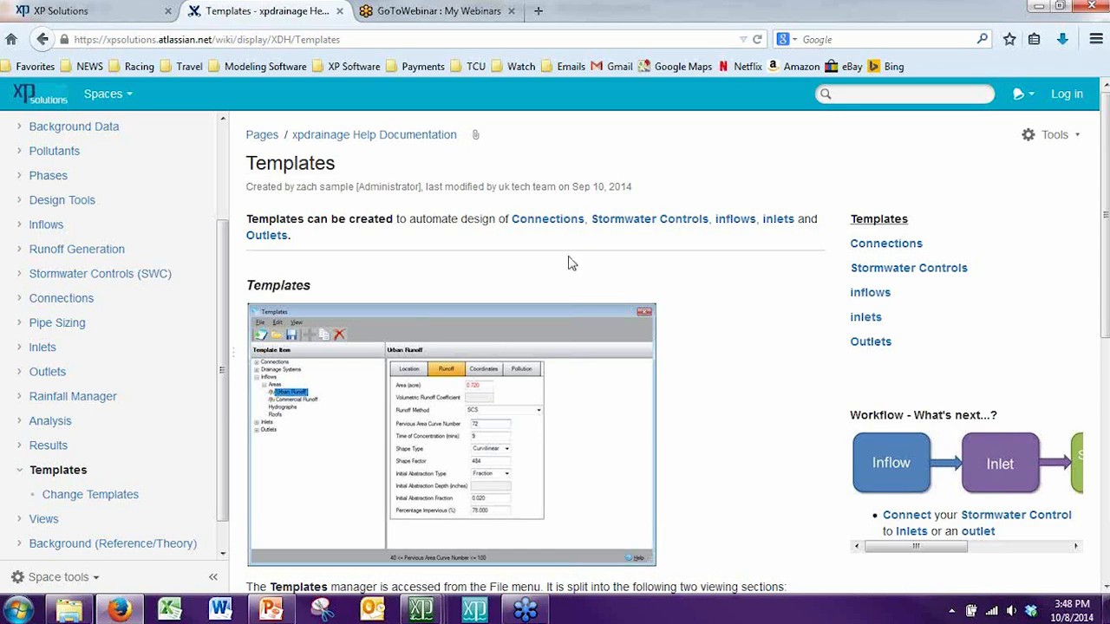
Step: Minimise the open windows, return to the PowerPoint presentation, and start the slide show from slide 18
left_click(1039, 10)
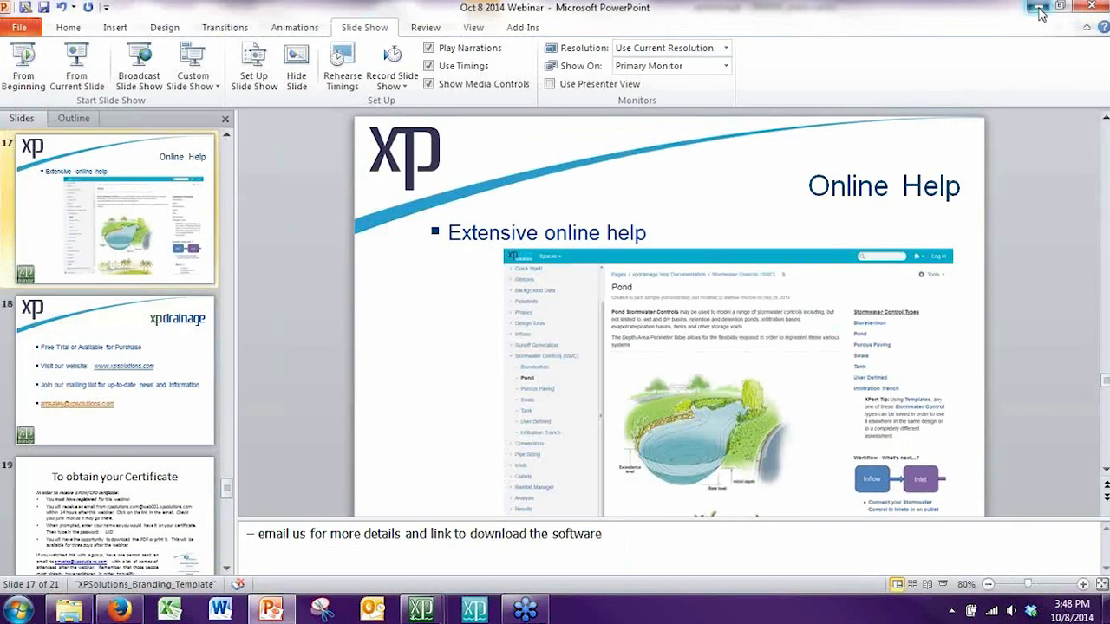
left_click(1038, 10)
left_click(1038, 8)
left_click(1038, 9)
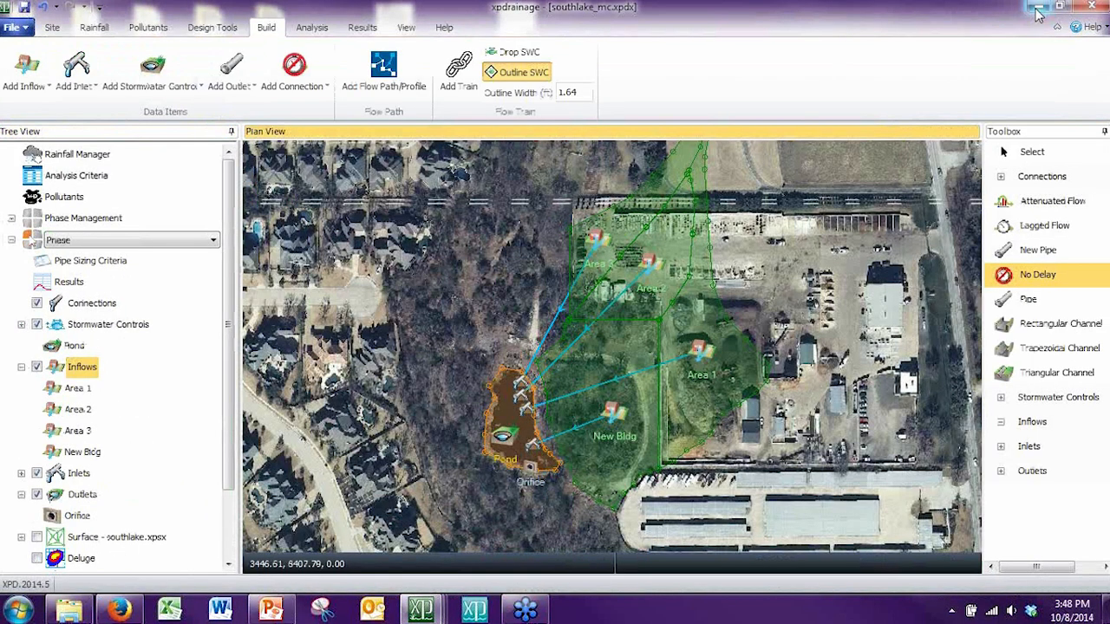
left_click(1039, 9)
left_click(272, 609)
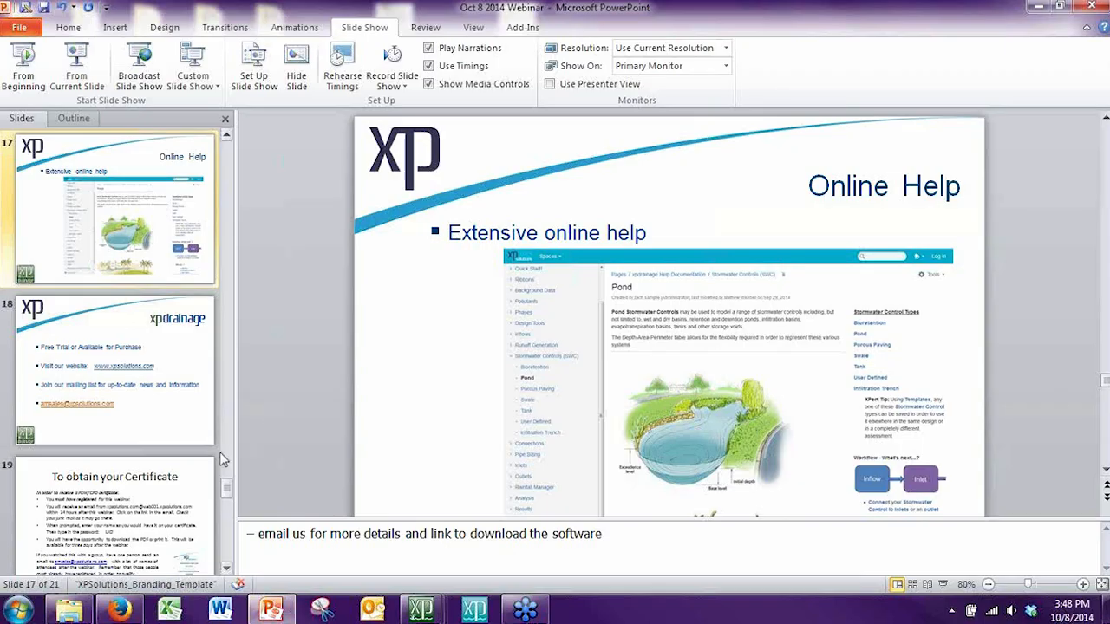
left_click(189, 412)
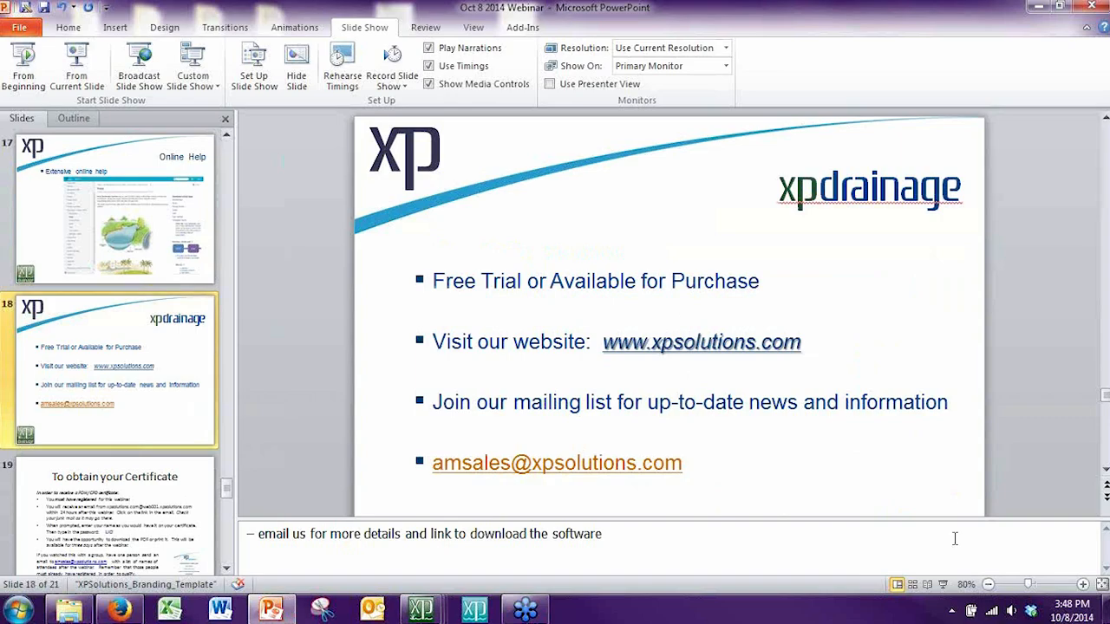
left_click(943, 584)
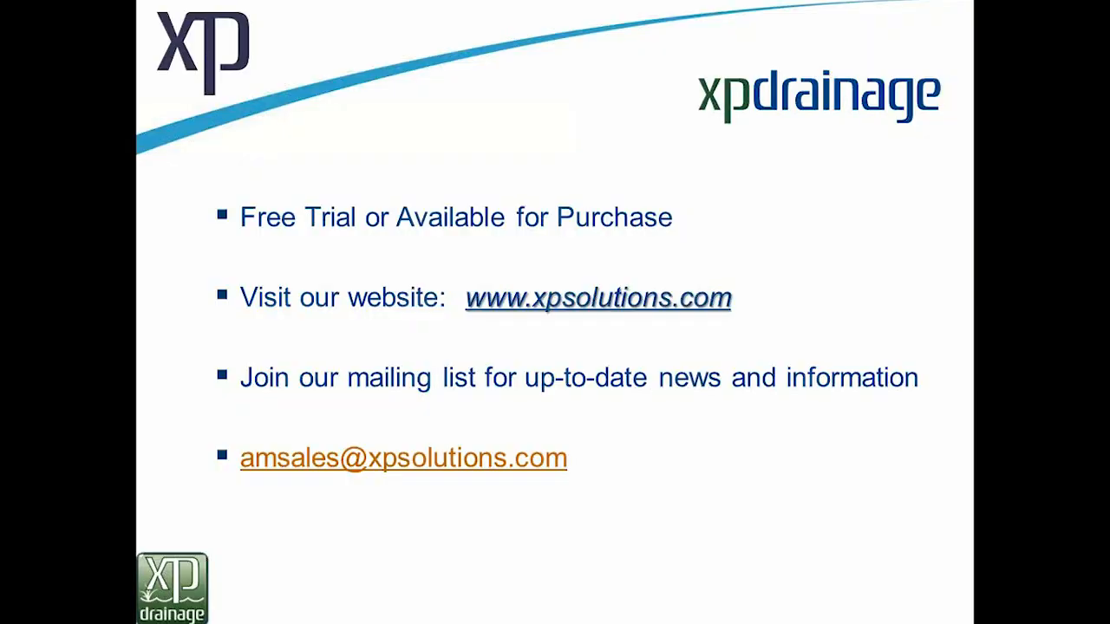